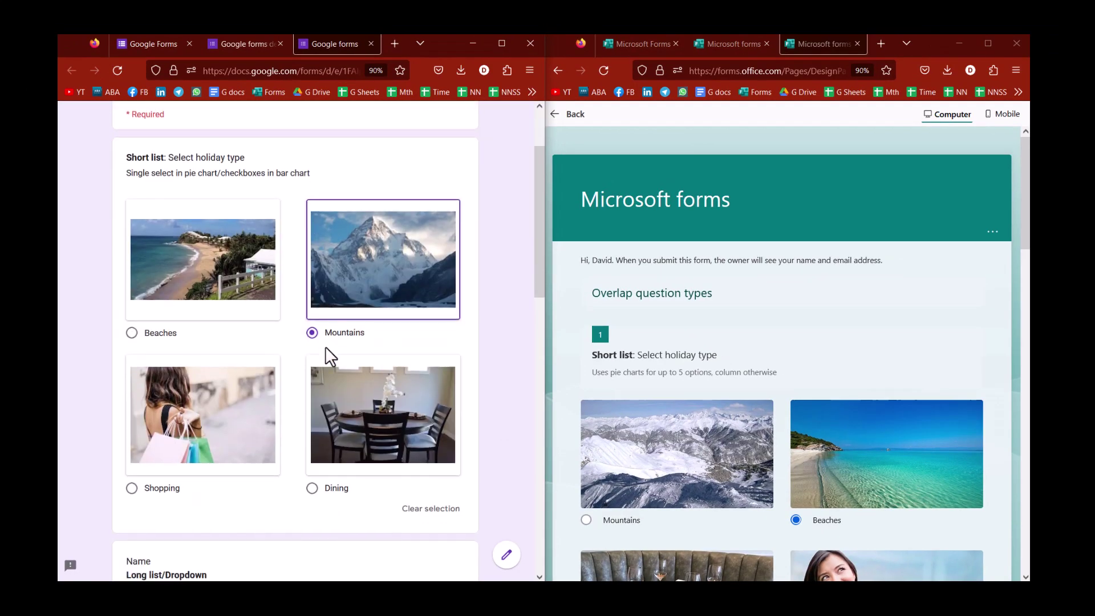
pyautogui.scroll(-3, 328, 355)
# - Answer the holiday type with Beaches in Google and Shopping in Microsoft
pyautogui.scroll(6, 337, 355)
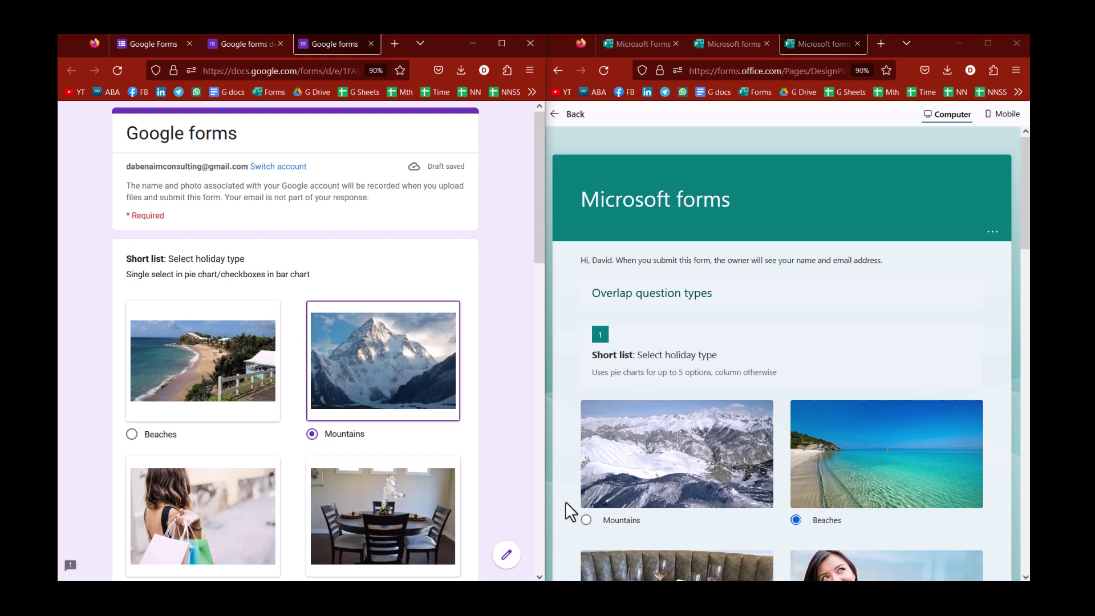
pyautogui.click(134, 436)
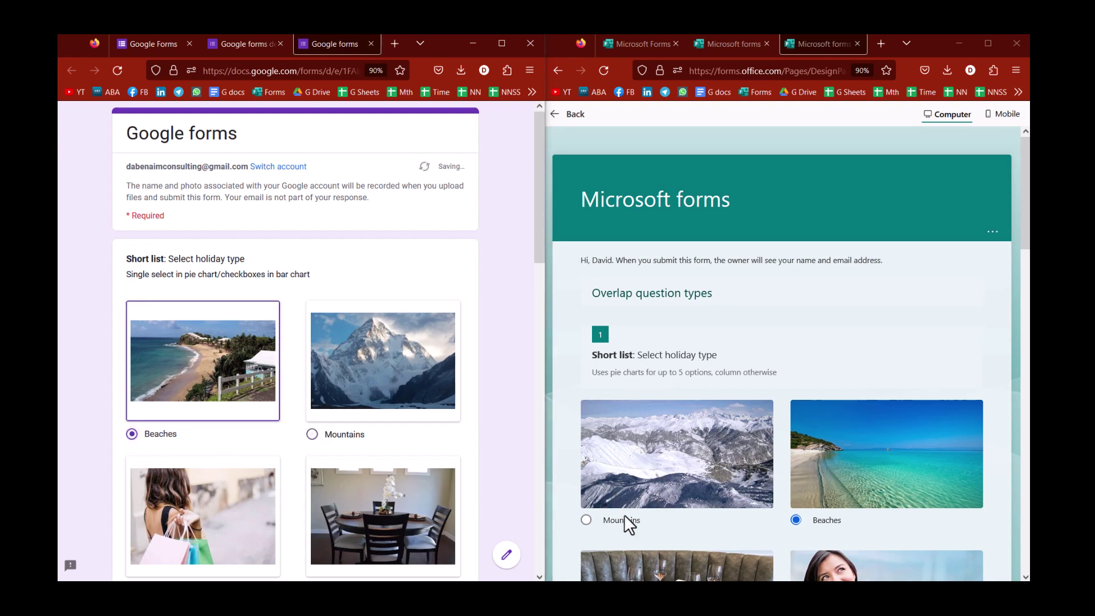
pyautogui.click(622, 520)
pyautogui.scroll(-4, 766, 477)
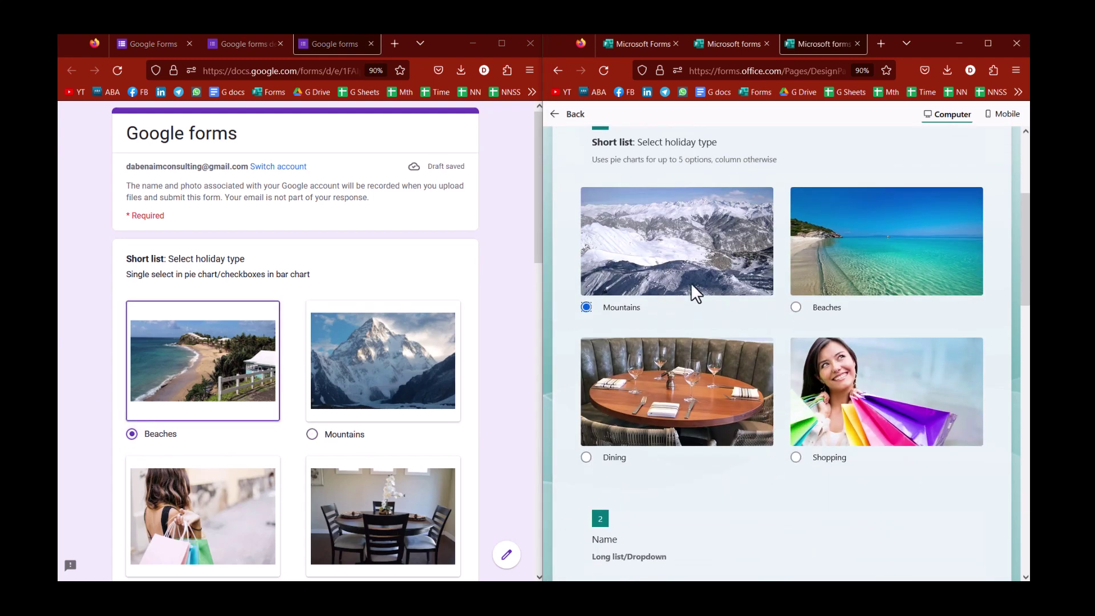
pyautogui.click(796, 457)
# - Pick a name from the long Name dropdown in both the Google and Microsoft forms
pyautogui.scroll(-5, 679, 380)
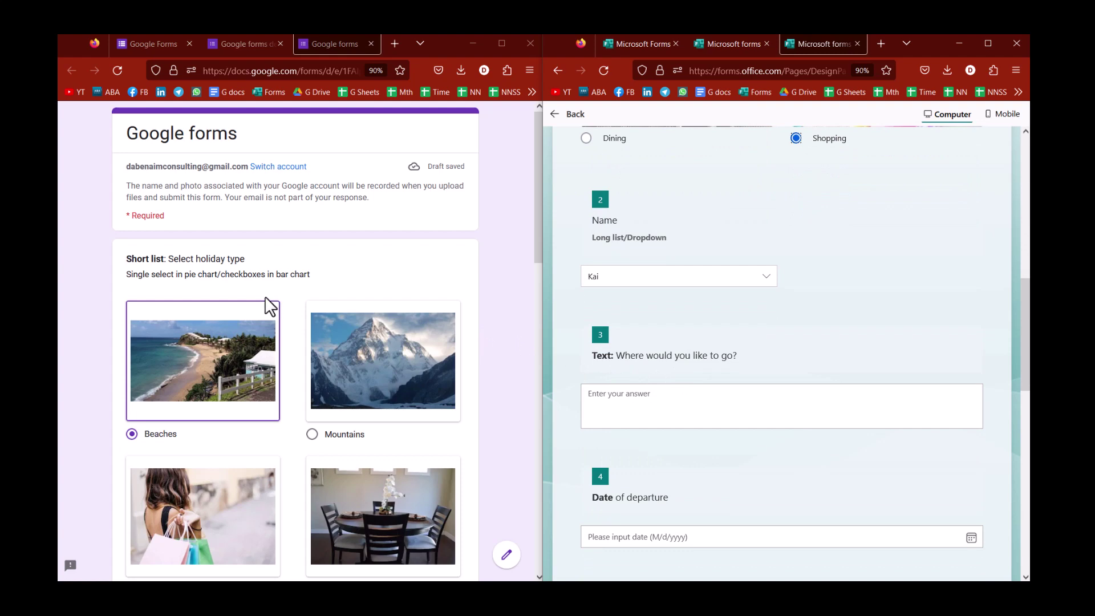
pyautogui.scroll(-7, 281, 311)
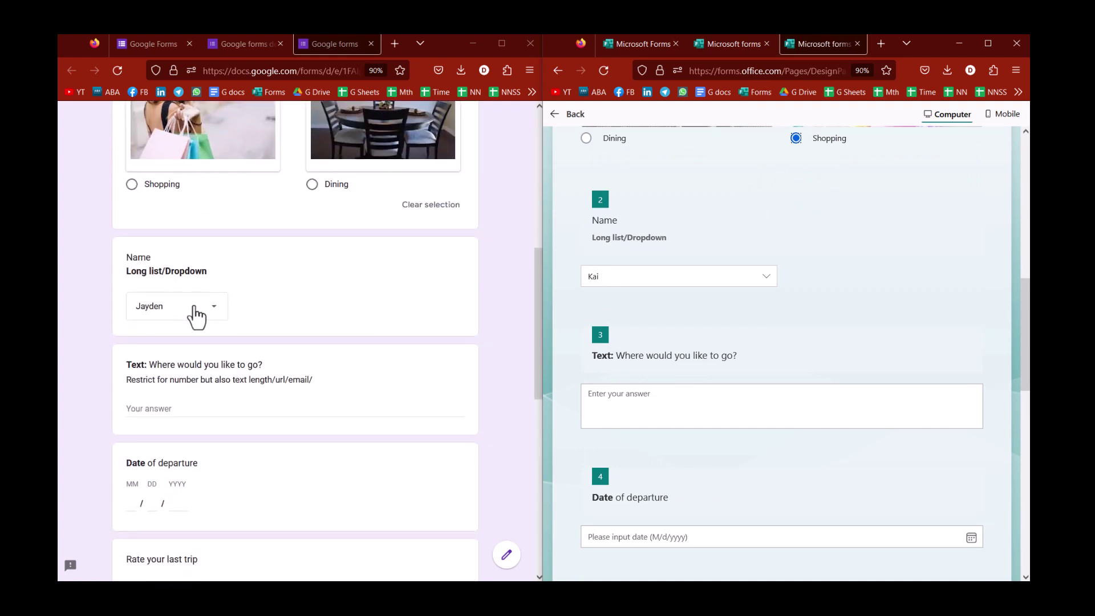
pyautogui.click(198, 307)
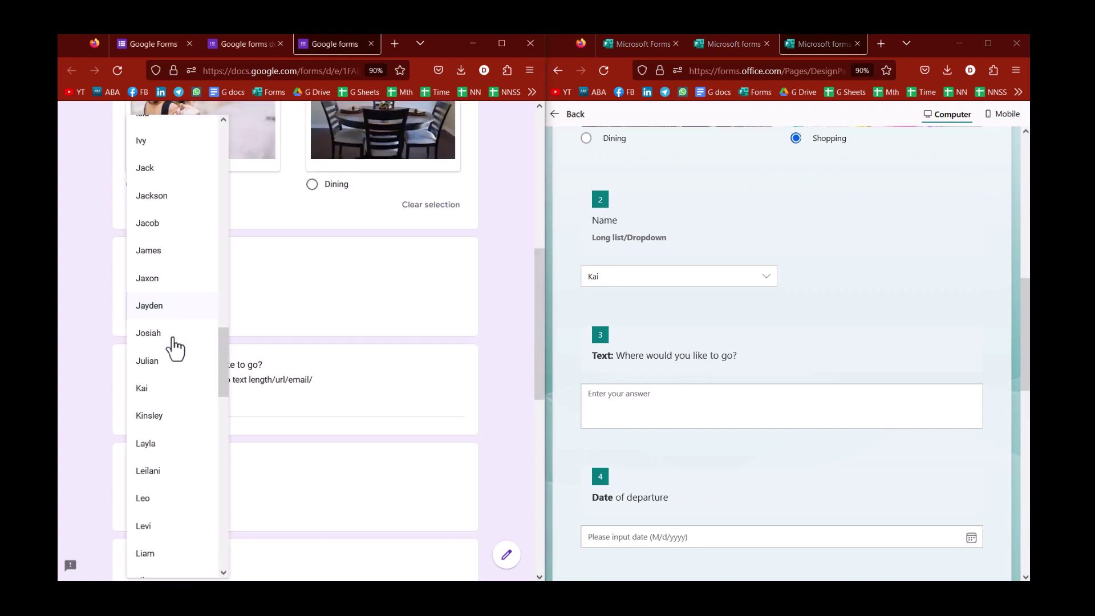
pyautogui.scroll(1, 176, 308)
pyautogui.scroll(3, 173, 305)
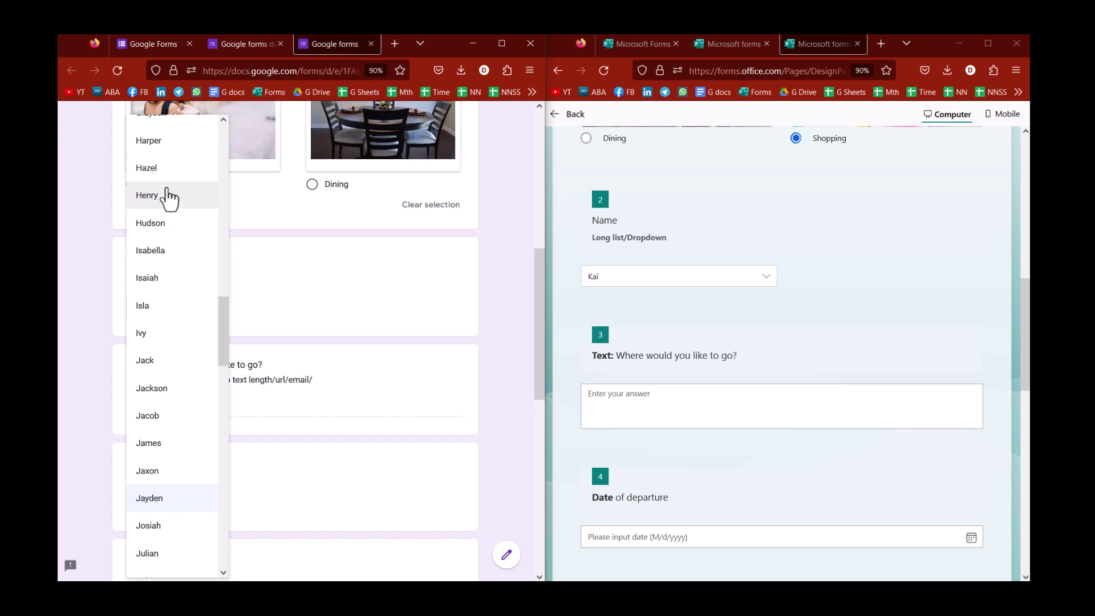
pyautogui.scroll(-10, 176, 245)
pyautogui.click(684, 277)
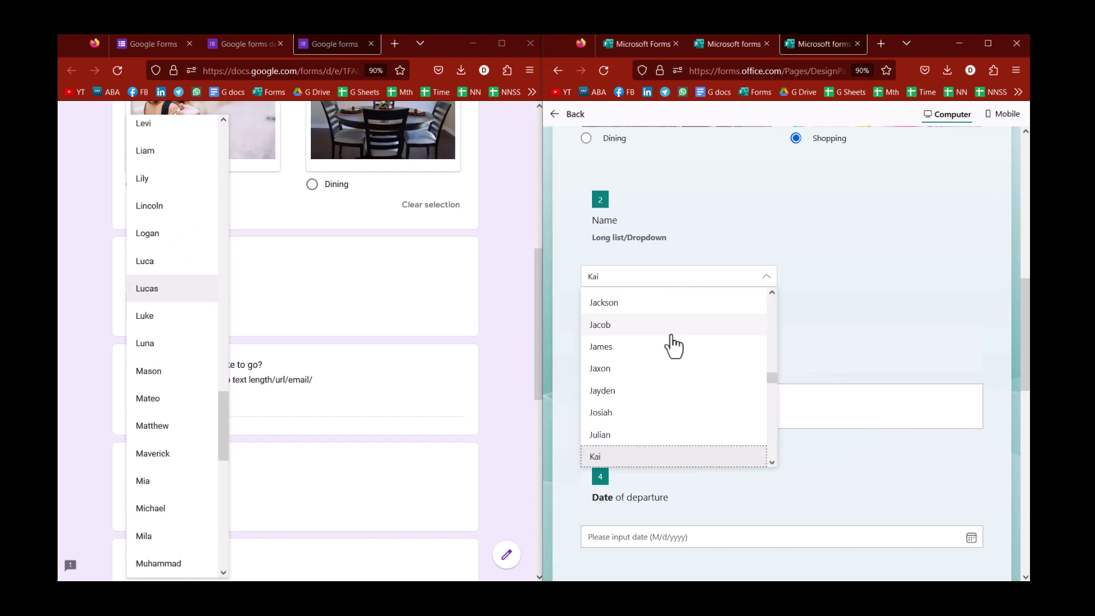
pyautogui.click(149, 410)
# - Answer the Google where-to-go question and enter 12/10/2015 as its departure date
pyautogui.click(149, 409)
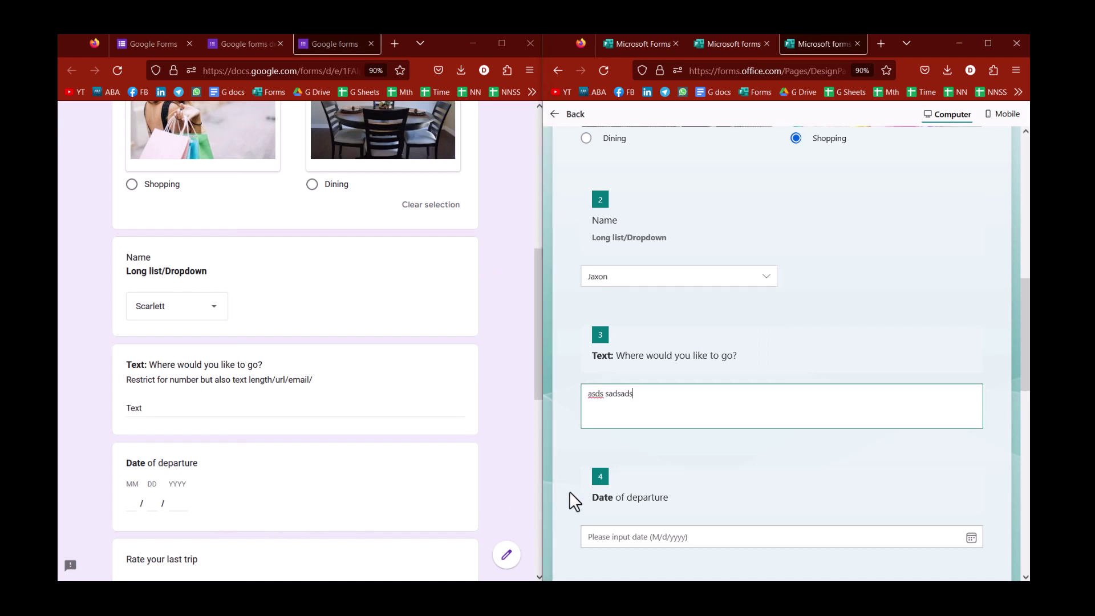
pyautogui.scroll(-2, 593, 497)
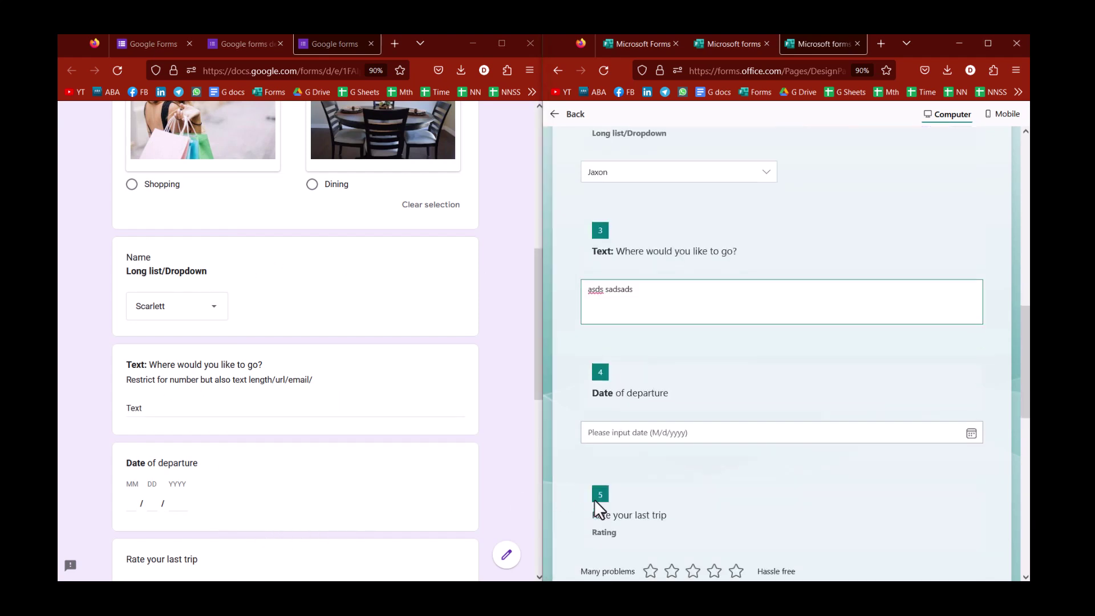
pyautogui.click(135, 506)
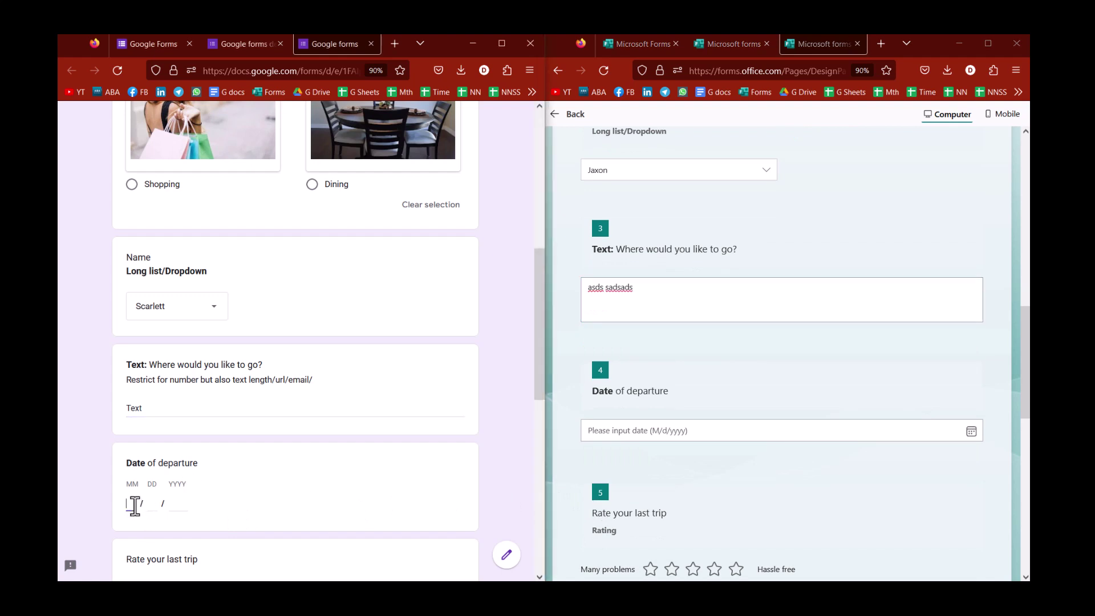
pyautogui.write('12 / 10 / 2015')
# - Set the Microsoft departure date to 10 April 2023 in the calendar picker
pyautogui.scroll(-2, 661, 433)
pyautogui.click(972, 327)
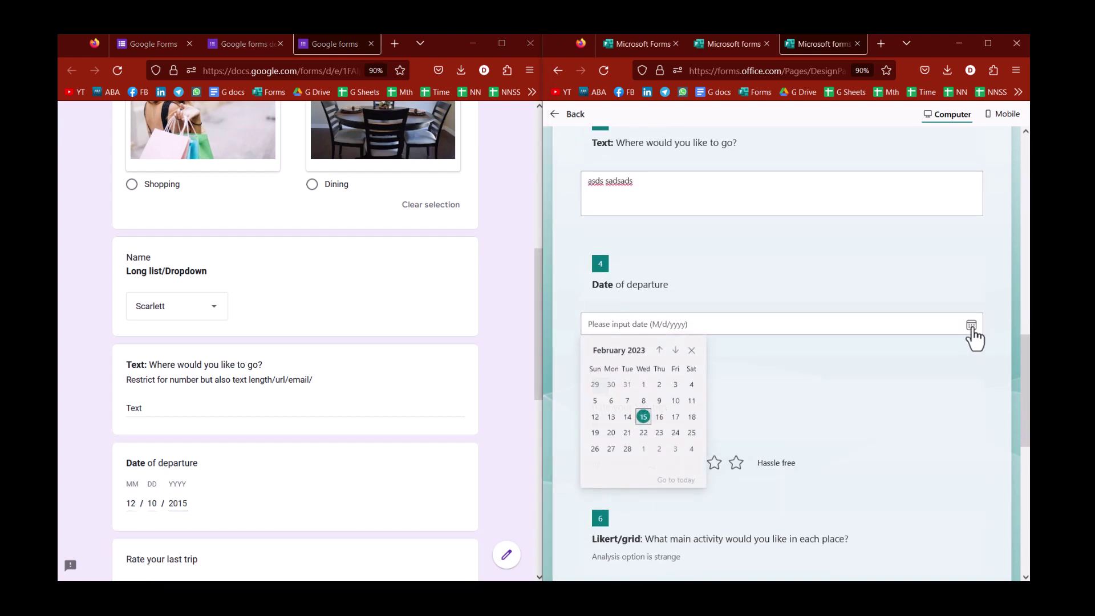
pyautogui.click(660, 352)
pyautogui.click(660, 352)
pyautogui.click(660, 352)
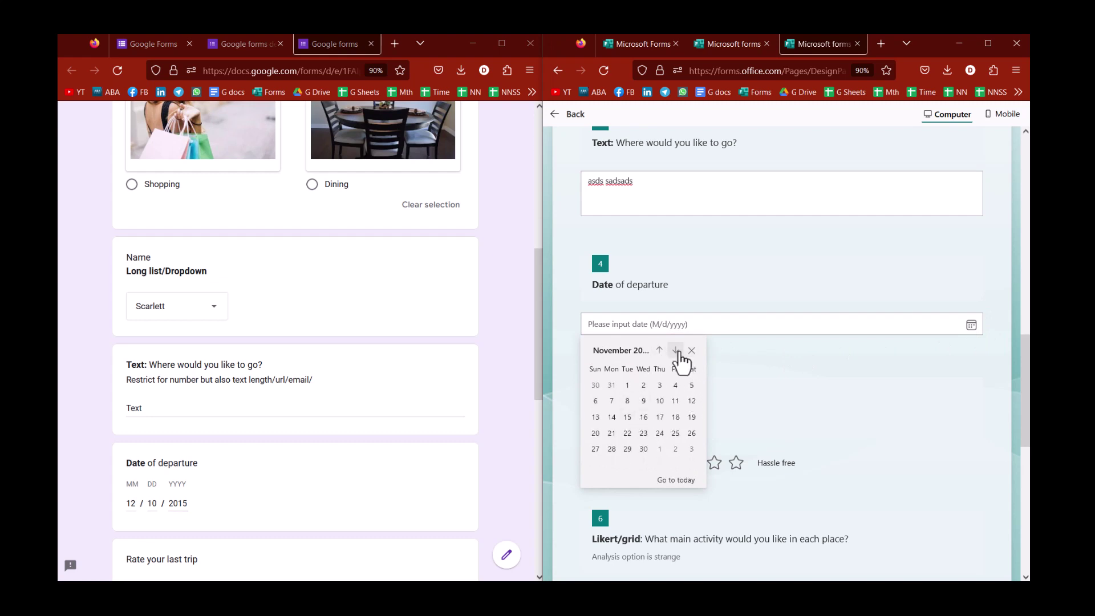
pyautogui.click(676, 352)
pyautogui.click(676, 351)
pyautogui.click(677, 351)
pyautogui.click(677, 351)
pyautogui.click(676, 351)
pyautogui.click(612, 420)
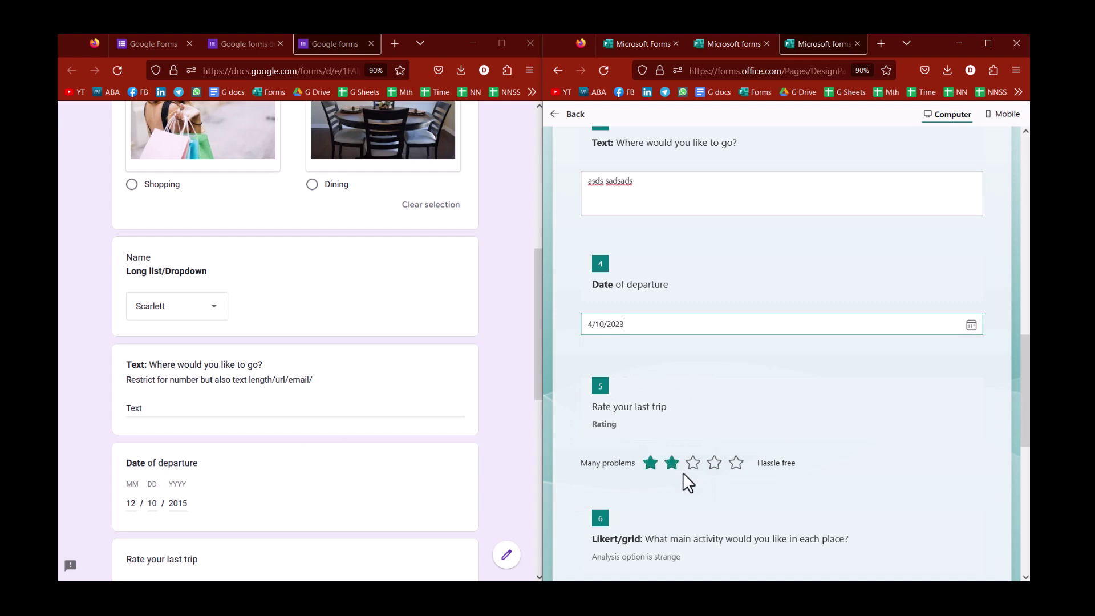
# - Rate the last trip 2 in Google and five stars in Microsoft
pyautogui.scroll(-2, 324, 505)
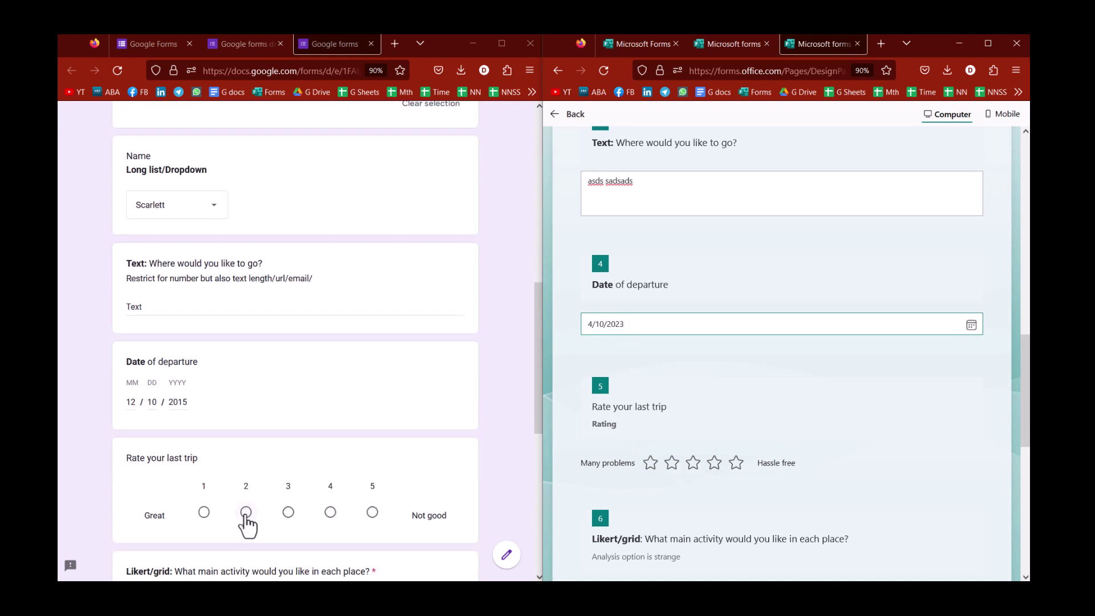
pyautogui.click(251, 513)
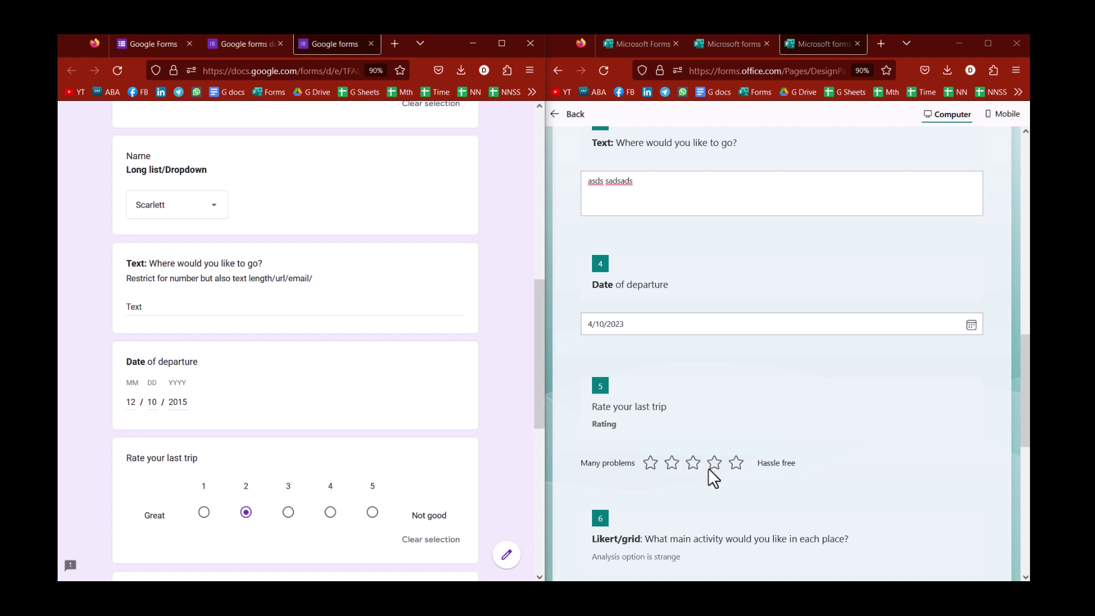
pyautogui.click(737, 467)
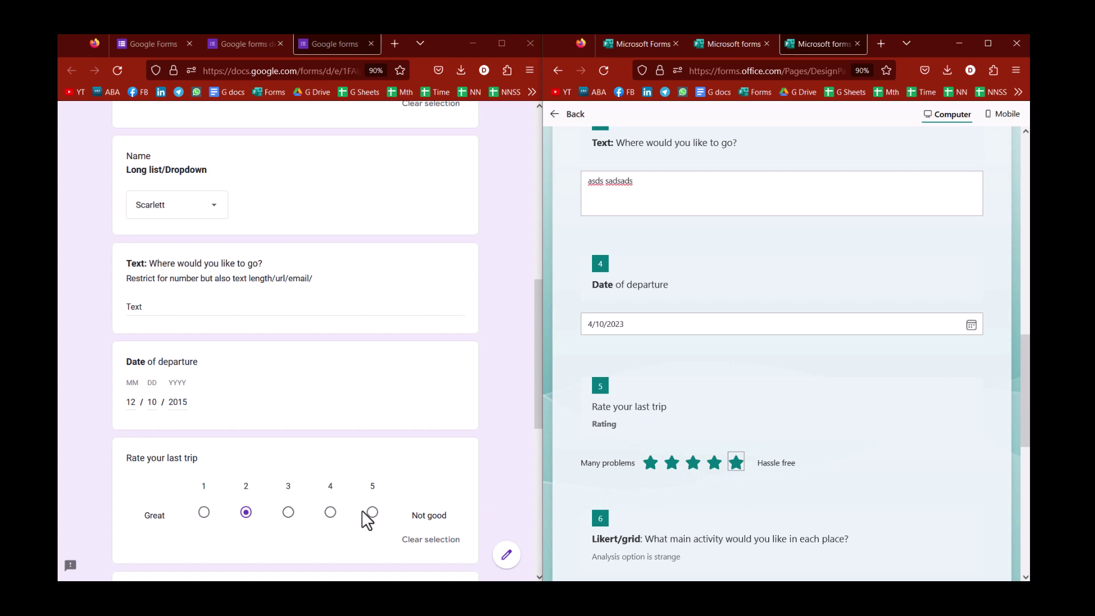
pyautogui.scroll(-3, 403, 502)
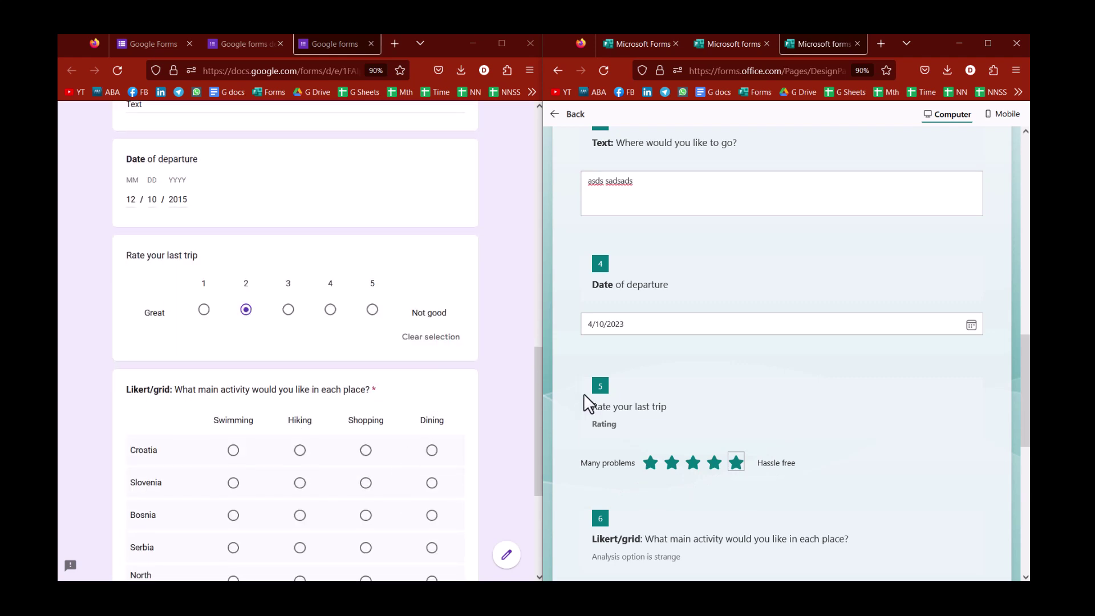
pyautogui.scroll(-2, 508, 455)
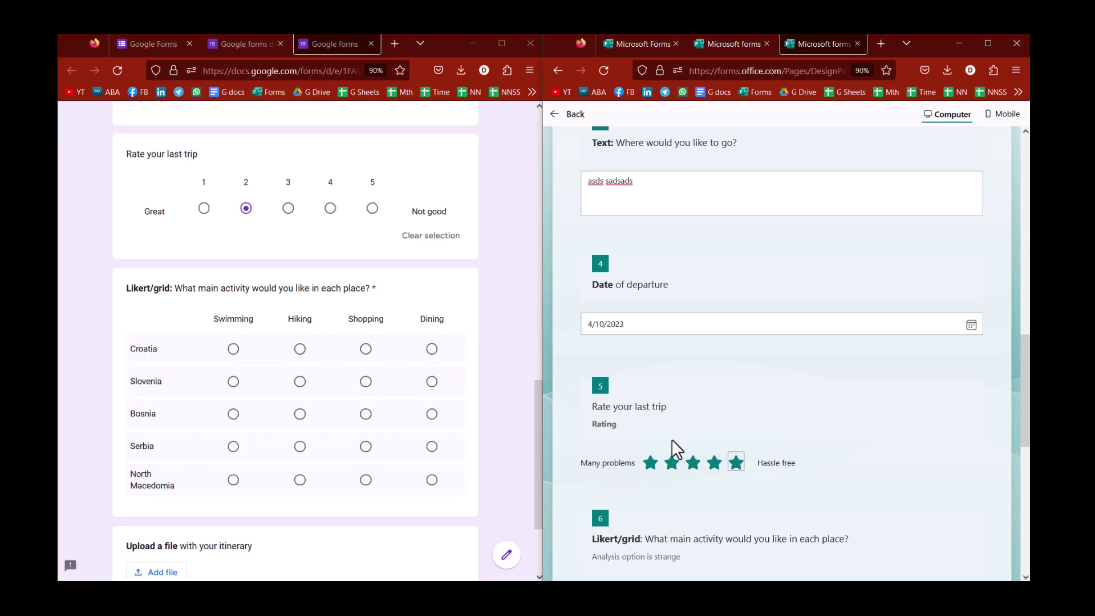
pyautogui.scroll(-5, 678, 447)
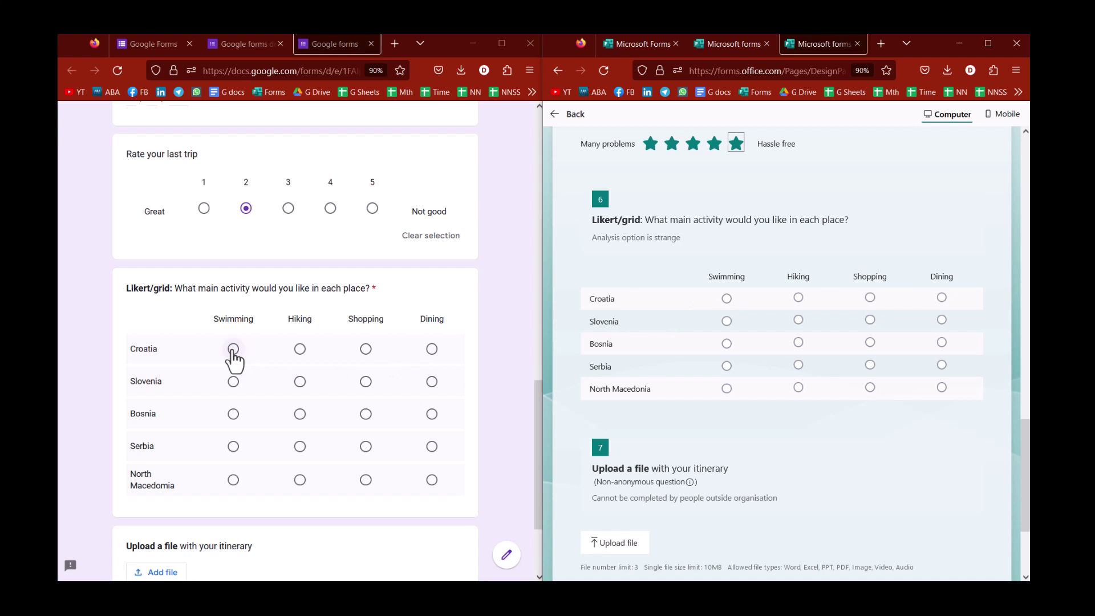
# - In the Google grid, pick Swimming for Croatia, Slovenia, North Macedonia and Hiking for Bosnia, Serbia
pyautogui.click(233, 349)
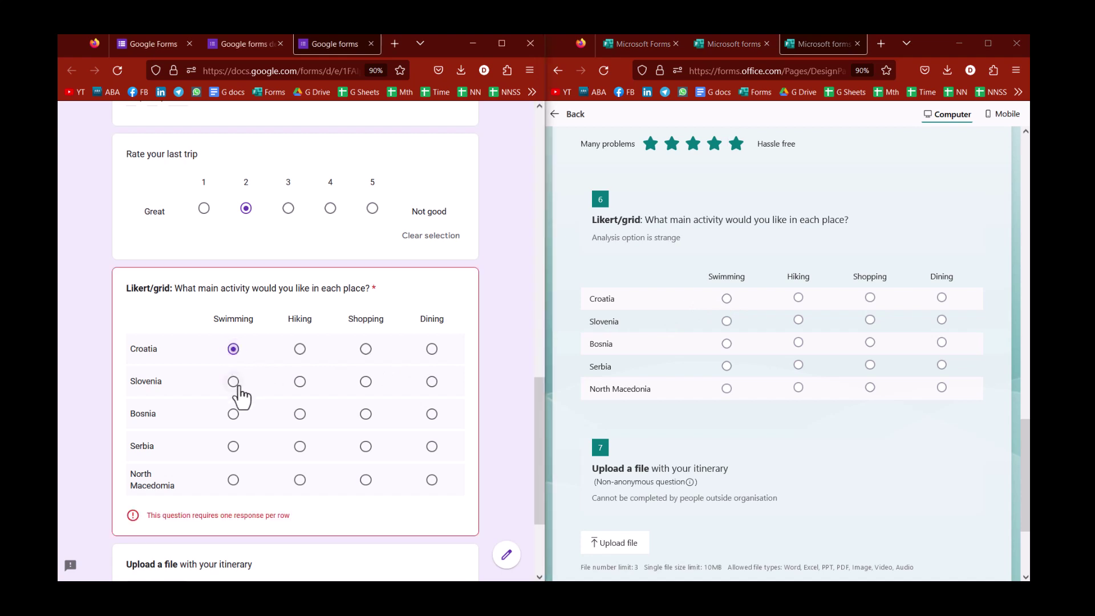
pyautogui.click(233, 381)
pyautogui.click(300, 414)
pyautogui.click(300, 446)
pyautogui.click(233, 480)
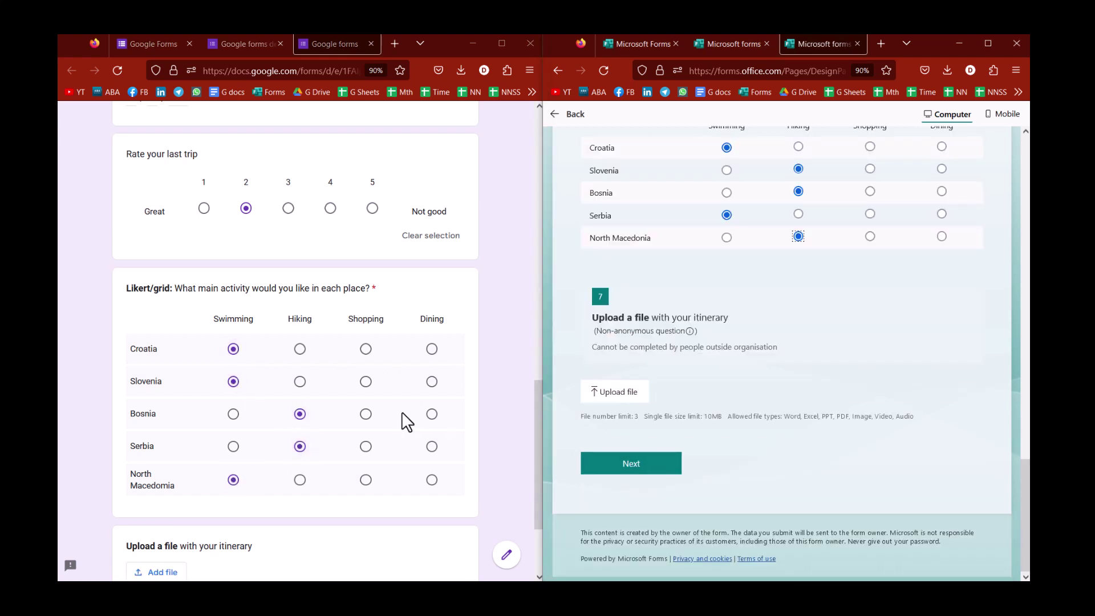
pyautogui.scroll(-2, 361, 432)
pyautogui.scroll(-1, 361, 431)
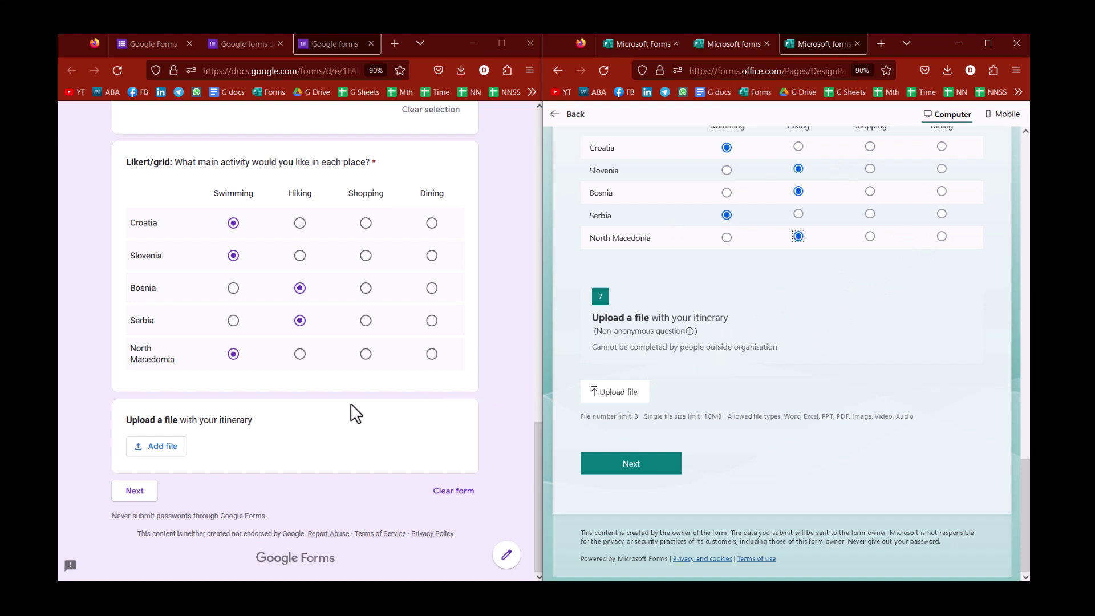
# - Review Microsoft Forms' Collect responses settings and its info tooltip, then return to the preview
pyautogui.click(728, 50)
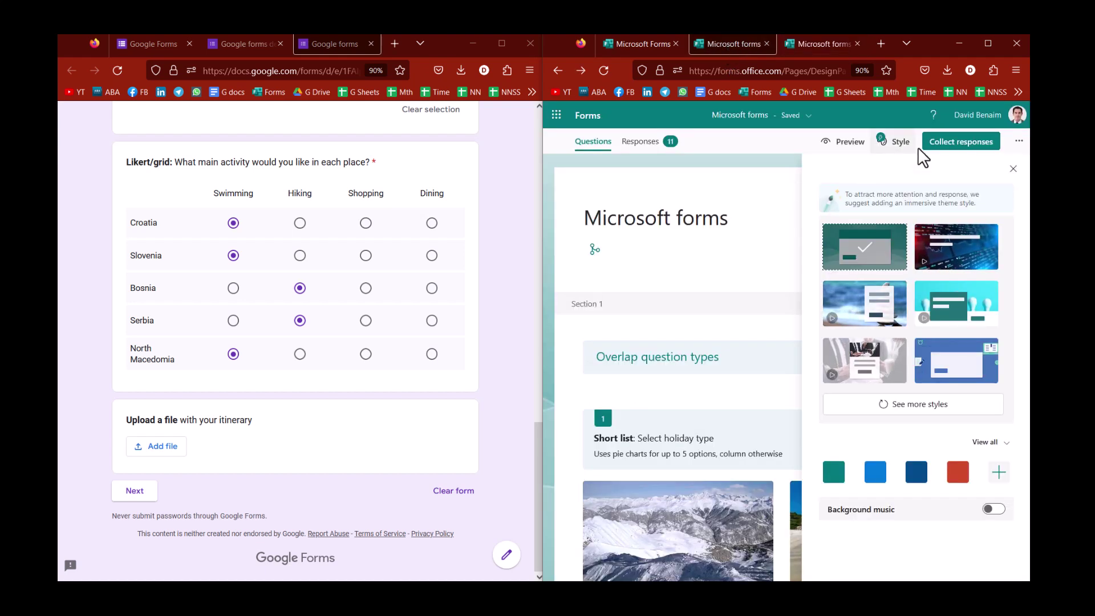
pyautogui.click(936, 149)
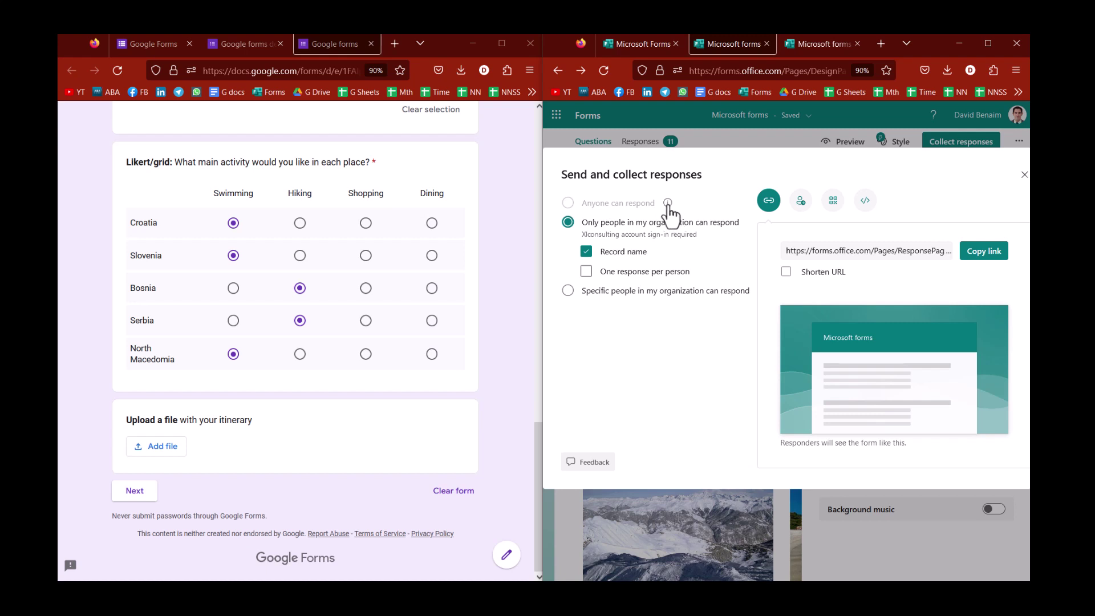
pyautogui.moveTo(669, 206)
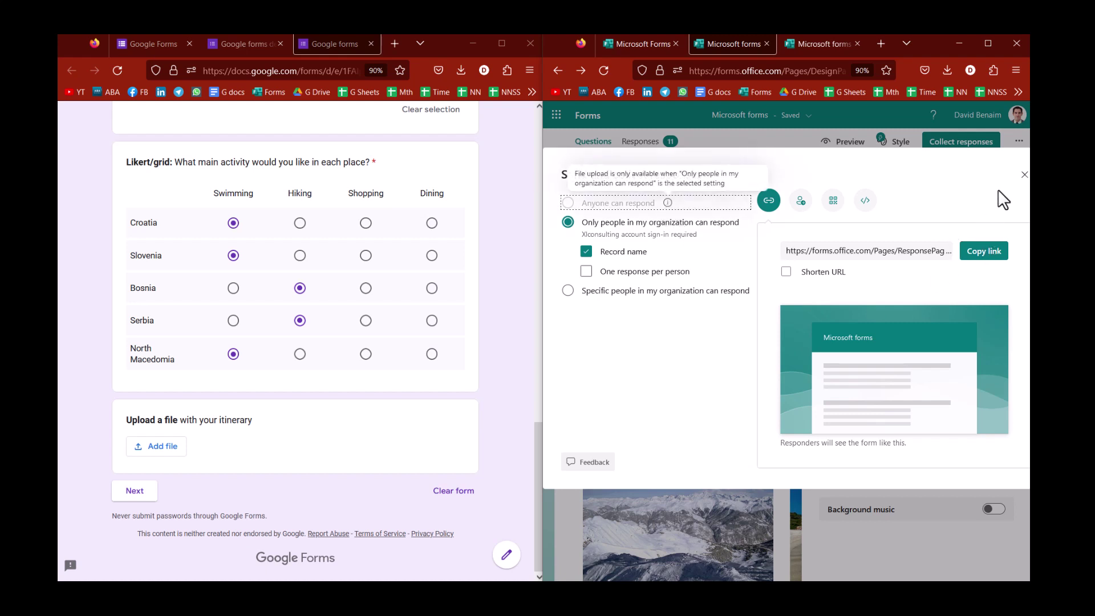
pyautogui.click(1023, 175)
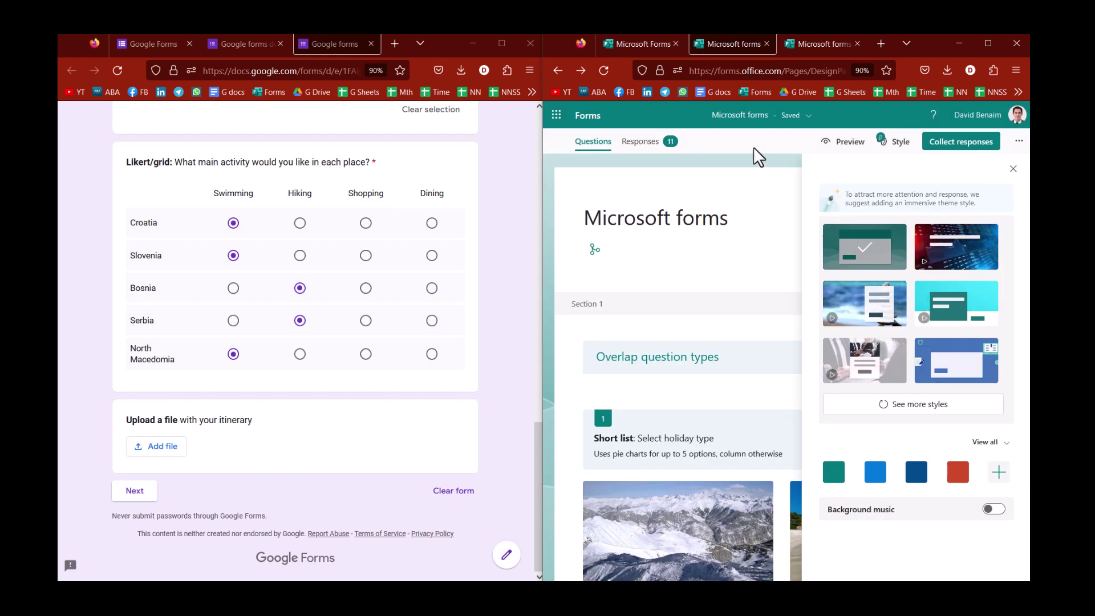
pyautogui.click(1007, 174)
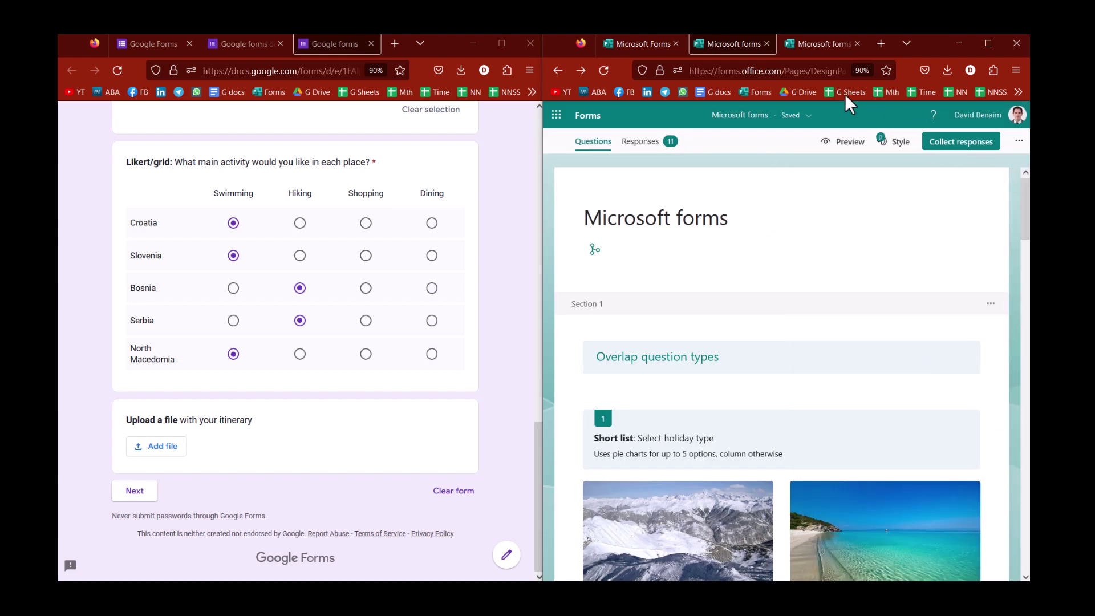
pyautogui.click(803, 49)
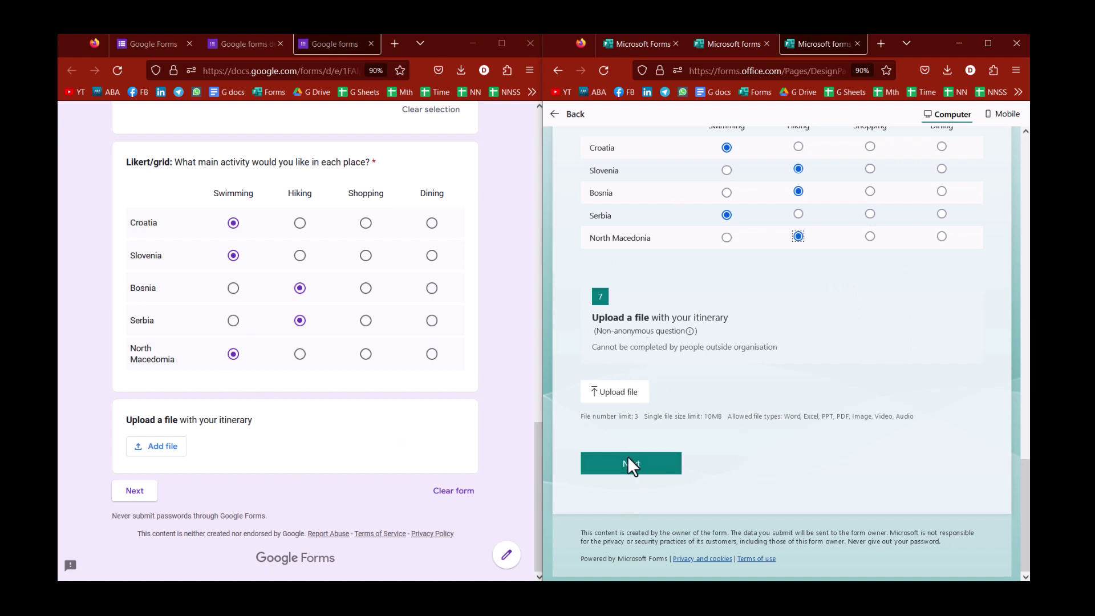
# - Advance both forms to the next page and tick Google checkbox-grid activities for all five countries
pyautogui.click(616, 467)
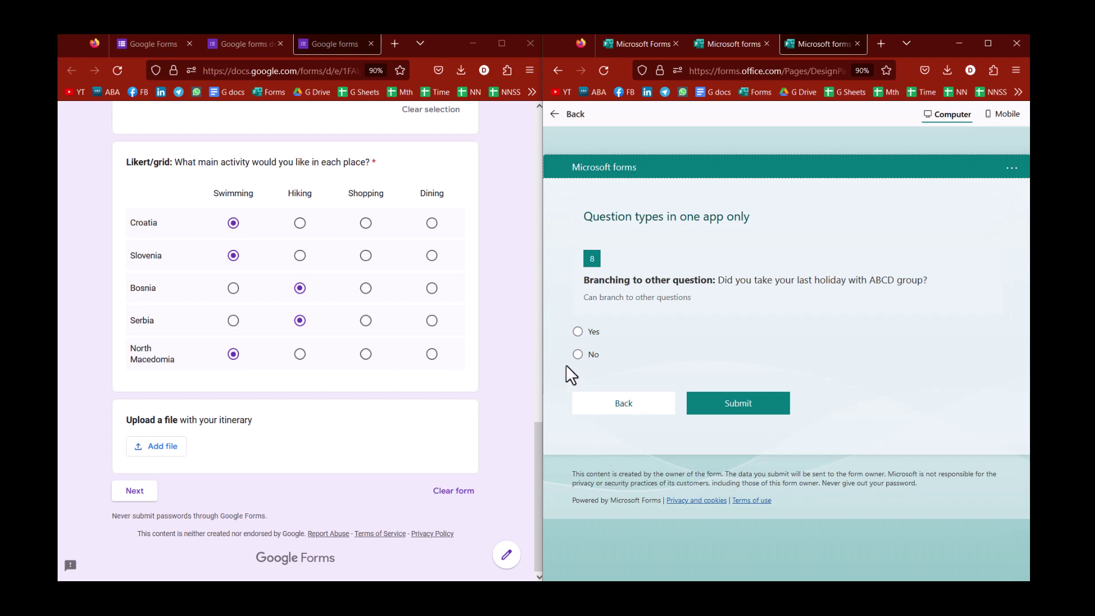
pyautogui.click(123, 497)
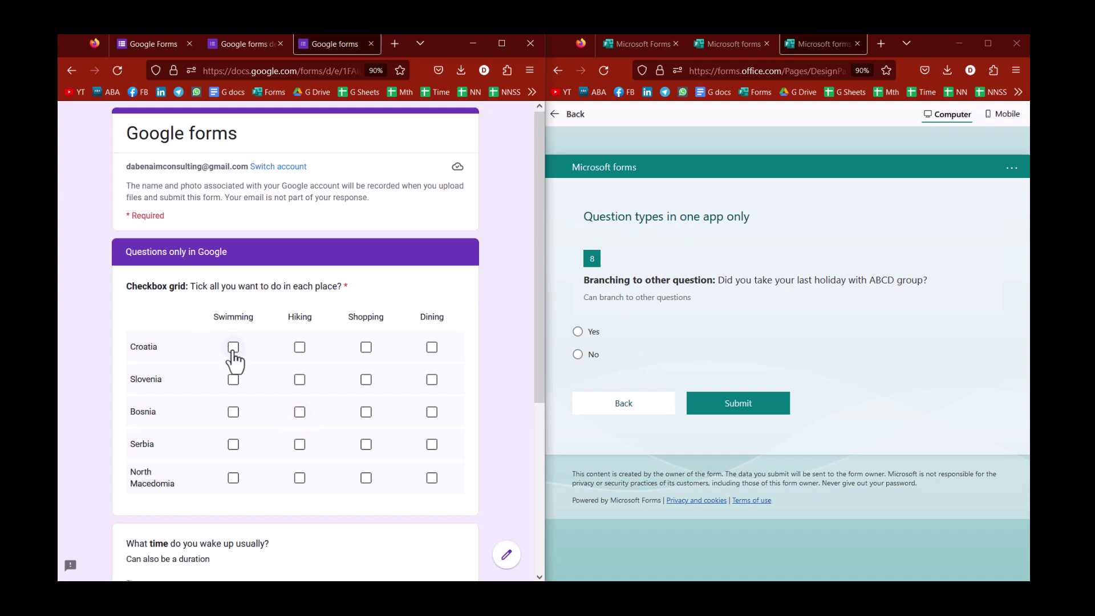
pyautogui.click(233, 347)
pyautogui.click(233, 379)
pyautogui.click(300, 379)
pyautogui.click(300, 412)
pyautogui.click(366, 444)
pyautogui.click(300, 445)
pyautogui.click(432, 478)
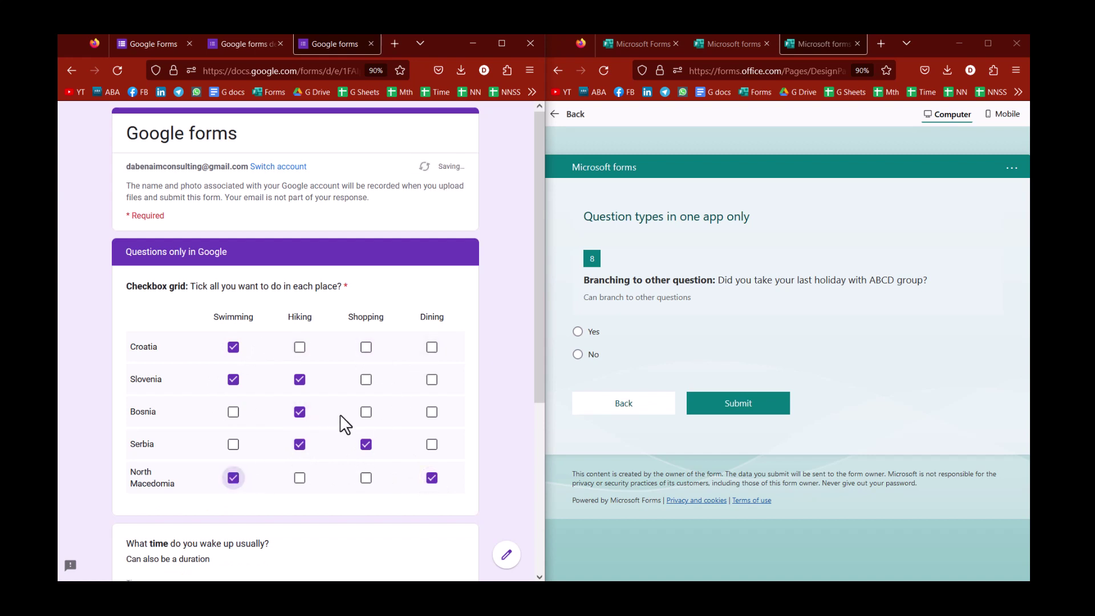
# - Enter 13 in the Google wake-up time minutes so it reads 12:13 AM
pyautogui.scroll(-3, 359, 417)
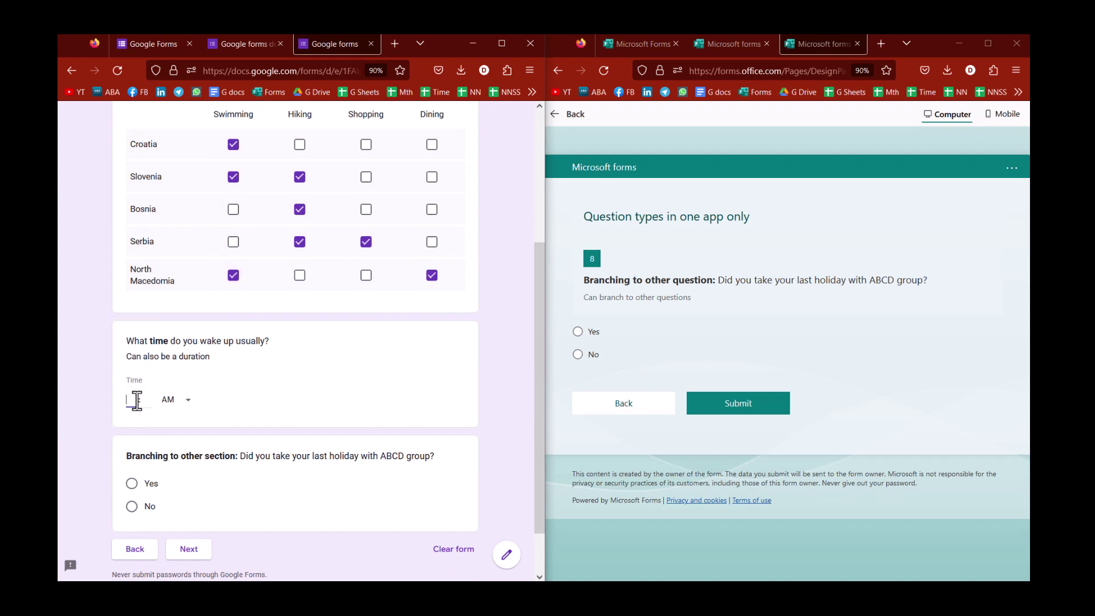
pyautogui.click(143, 401)
pyautogui.write('13')
# - Answer Yes in Google, then toggle Microsoft's branching answer between Yes (NPS) and No (Ranking)
pyautogui.click(131, 484)
pyautogui.scroll(-2, 285, 456)
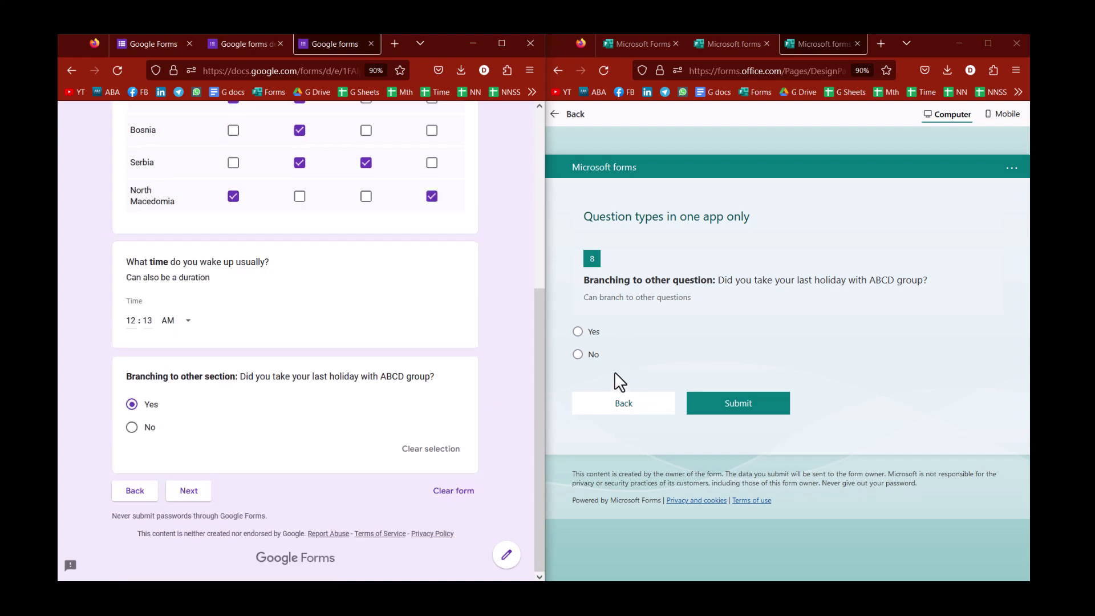
pyautogui.click(578, 354)
pyautogui.click(587, 329)
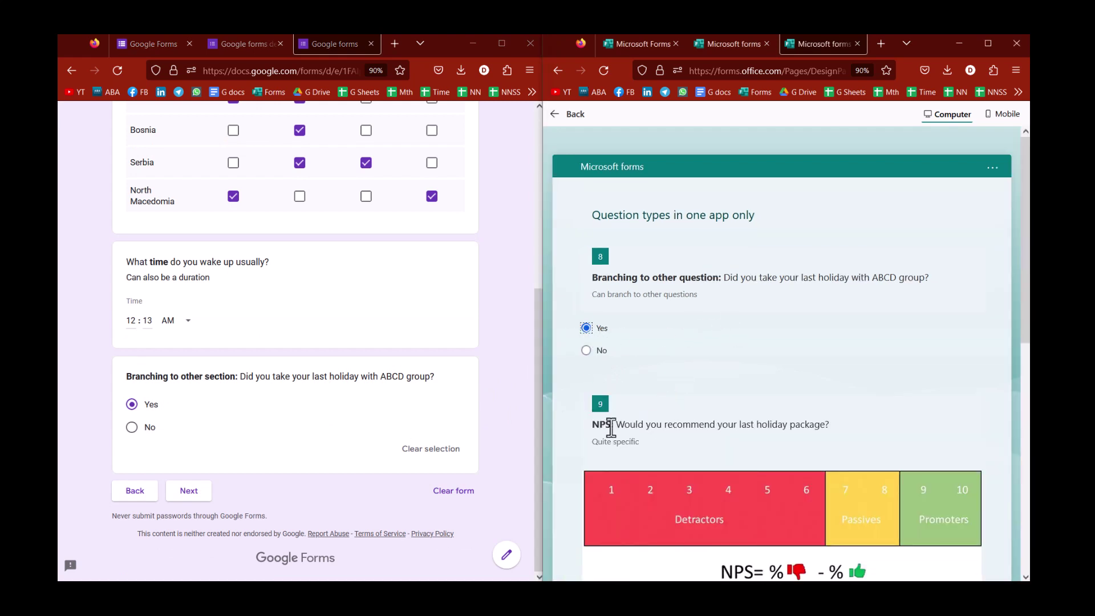
pyautogui.scroll(-5, 695, 411)
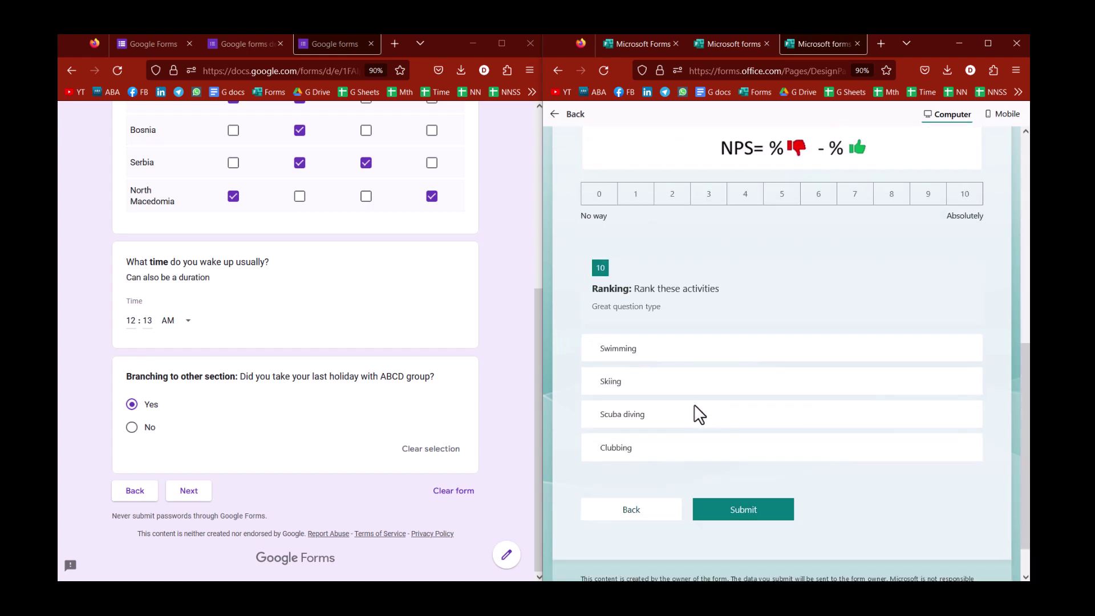
pyautogui.scroll(5, 628, 353)
pyautogui.click(586, 351)
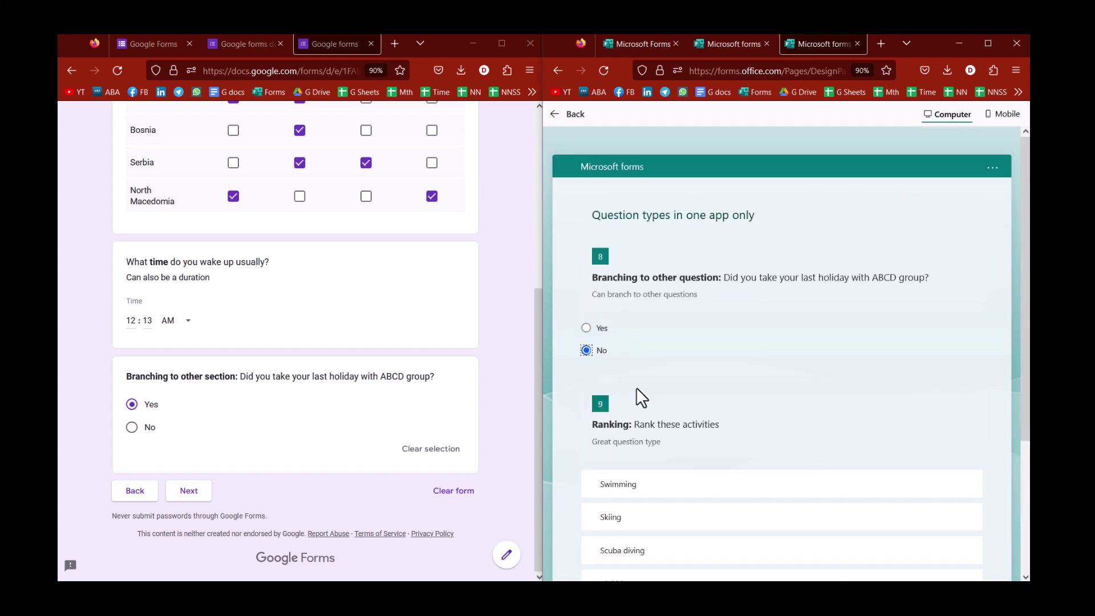
pyautogui.scroll(-3, 749, 444)
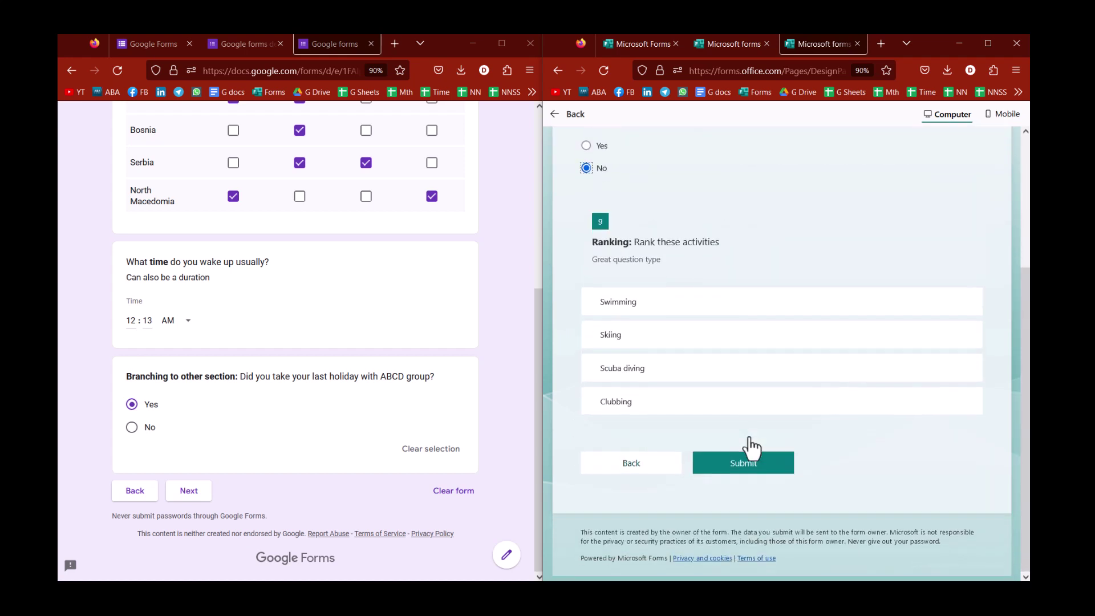
pyautogui.click(588, 148)
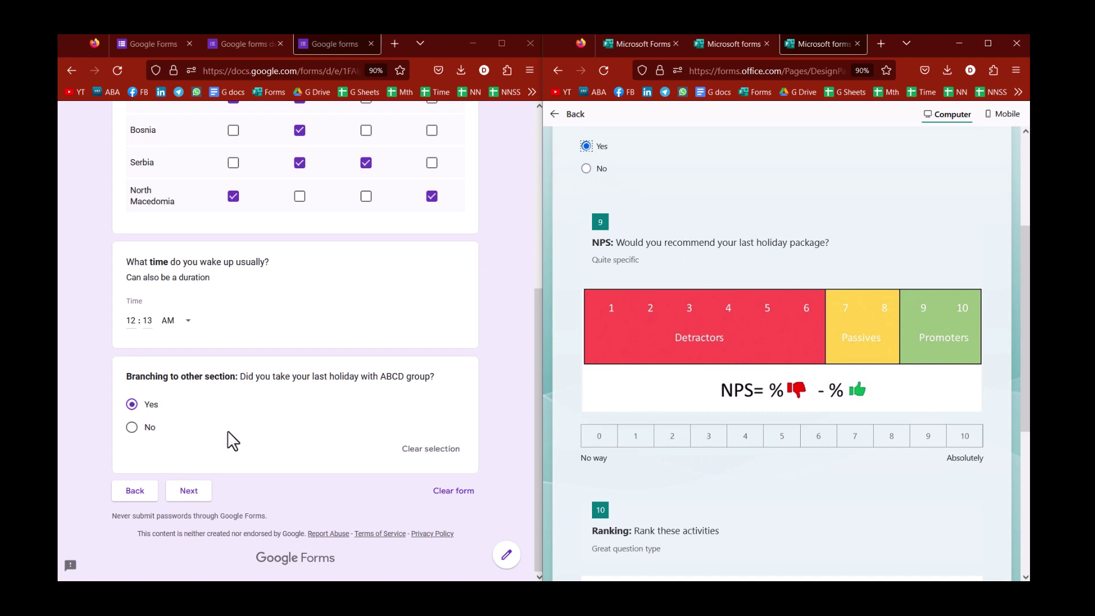
# - In Google, continue to the next section, go back, and change the branching answer to No
pyautogui.click(139, 441)
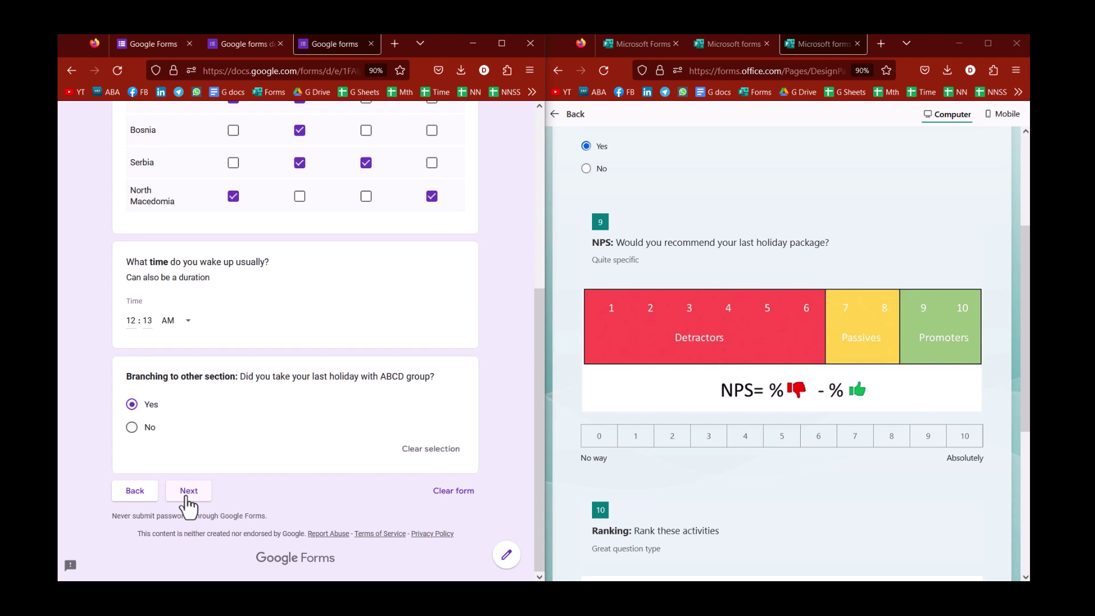
pyautogui.click(190, 501)
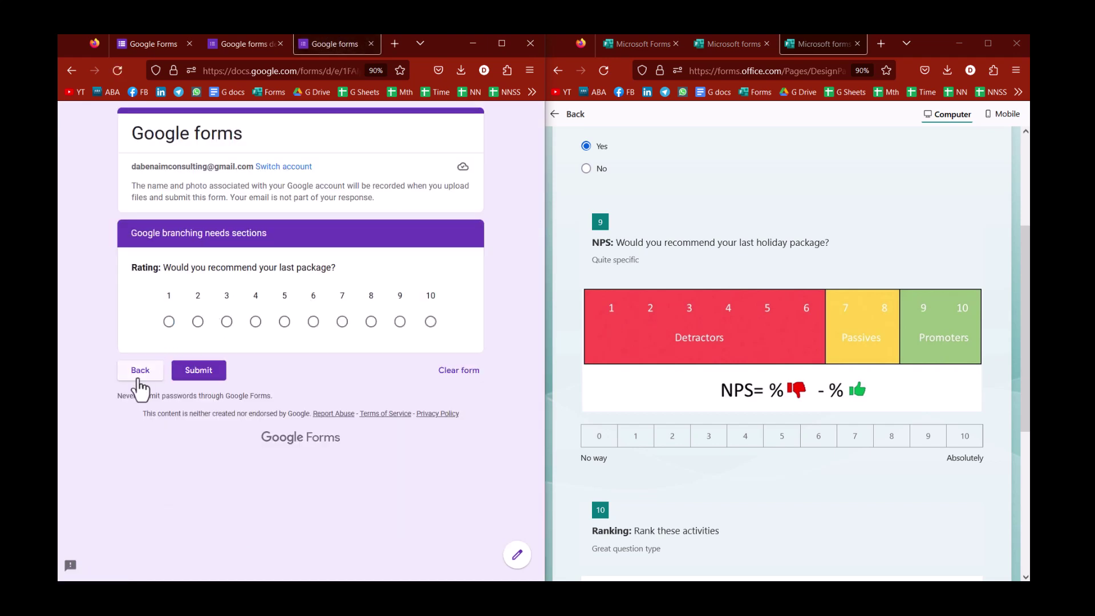
pyautogui.click(140, 373)
pyautogui.scroll(-5, 217, 468)
pyautogui.scroll(-1, 199, 470)
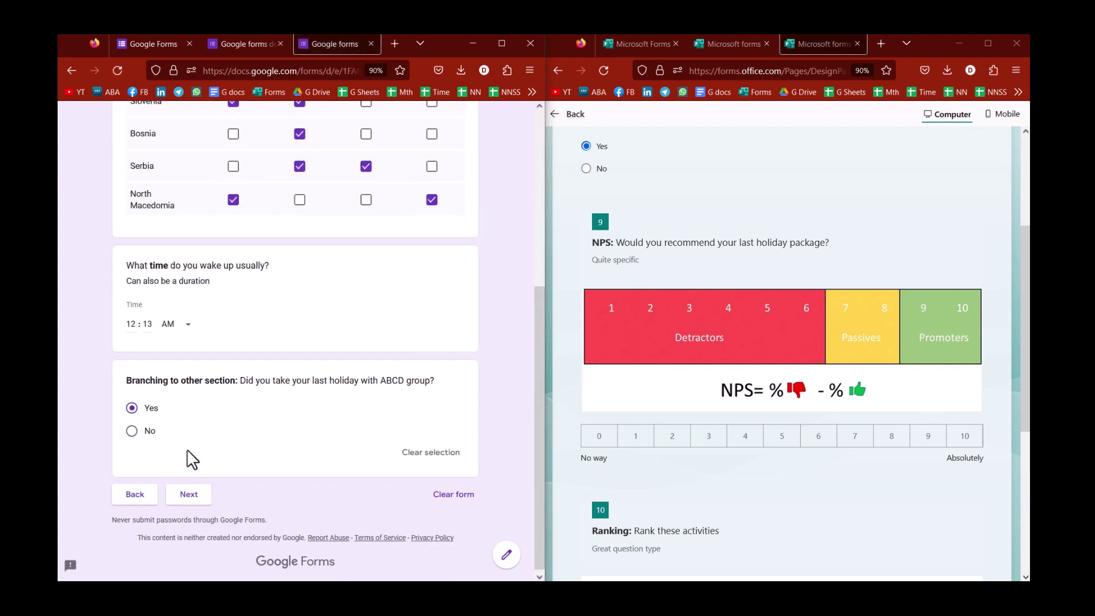
pyautogui.click(132, 431)
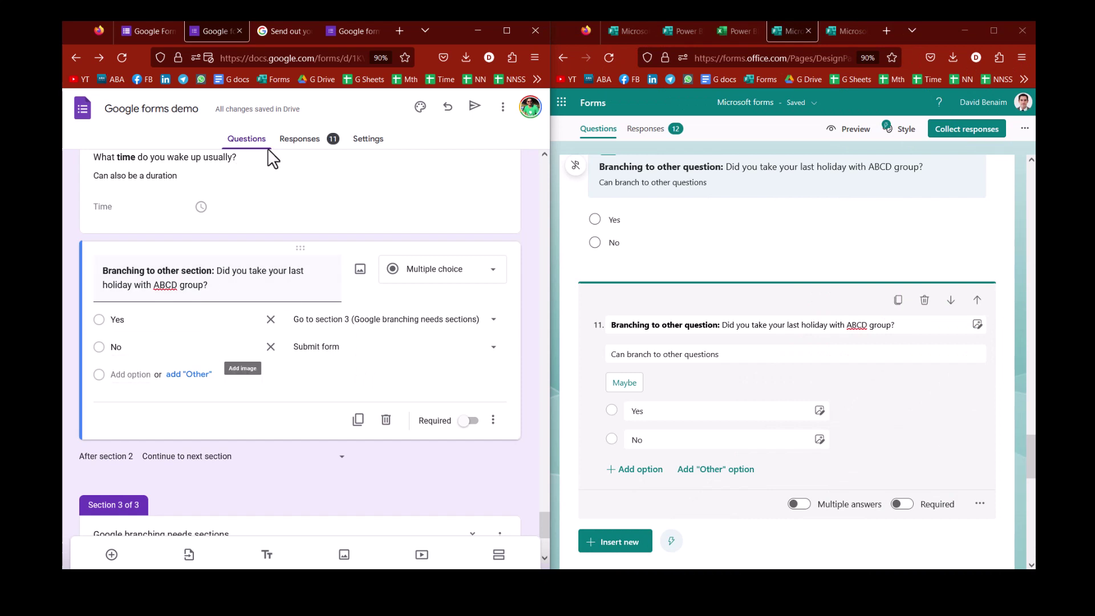
# - Show the Yes/No holiday question's branching options in both forms, including Microsoft's Yes destination
pyautogui.click(493, 424)
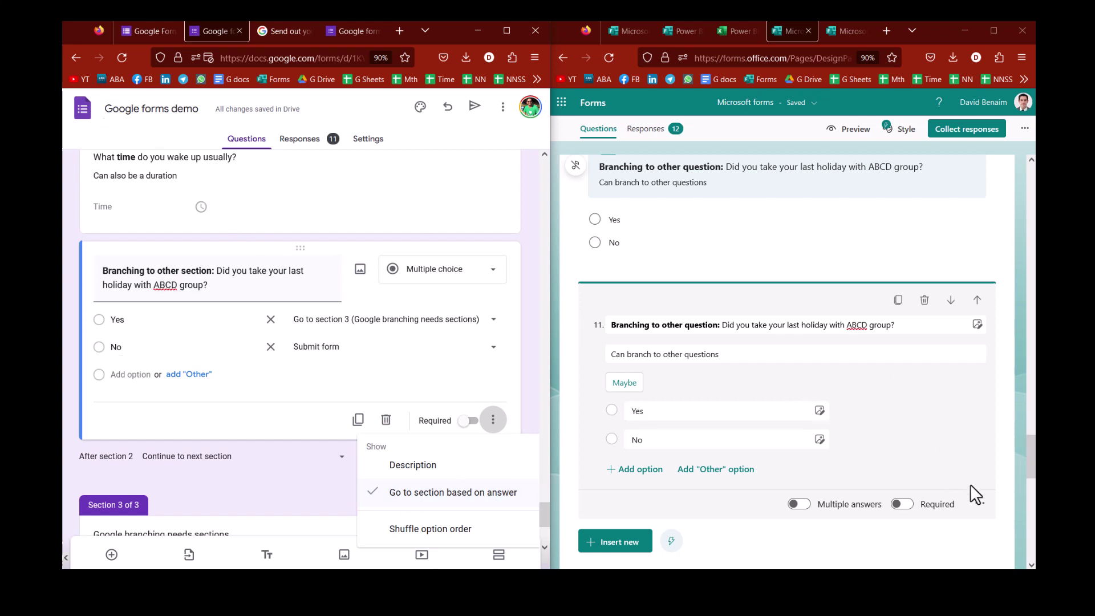
pyautogui.click(980, 504)
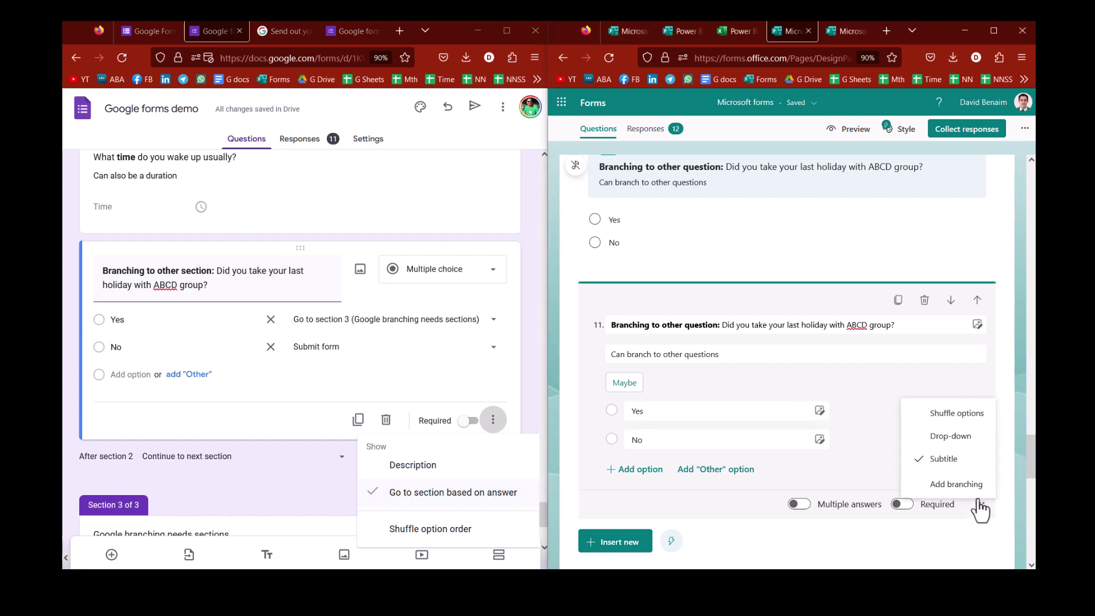
pyautogui.click(948, 485)
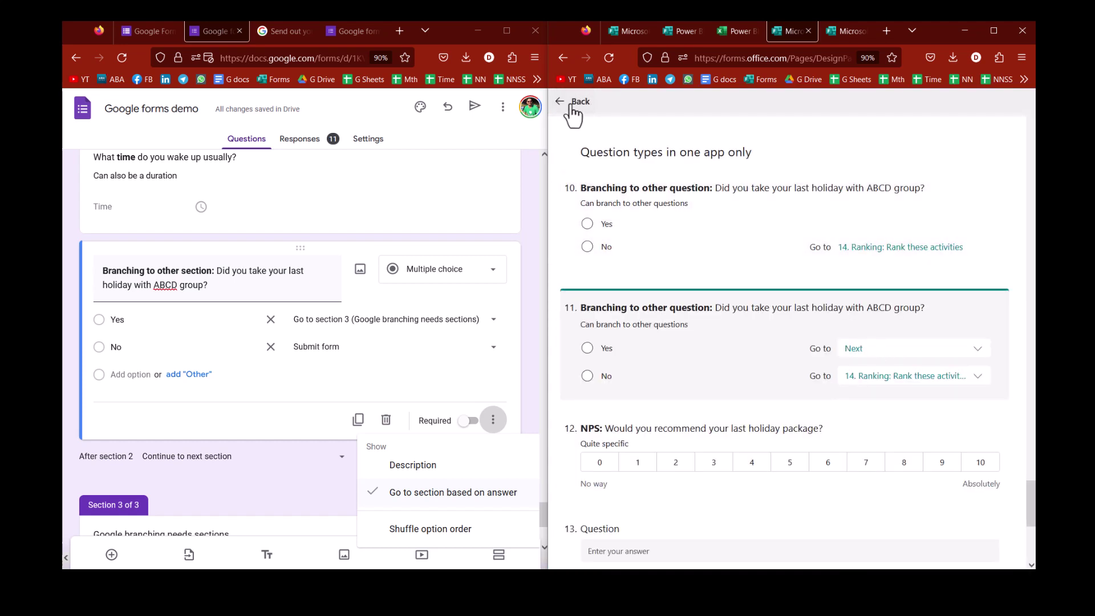
pyautogui.click(939, 353)
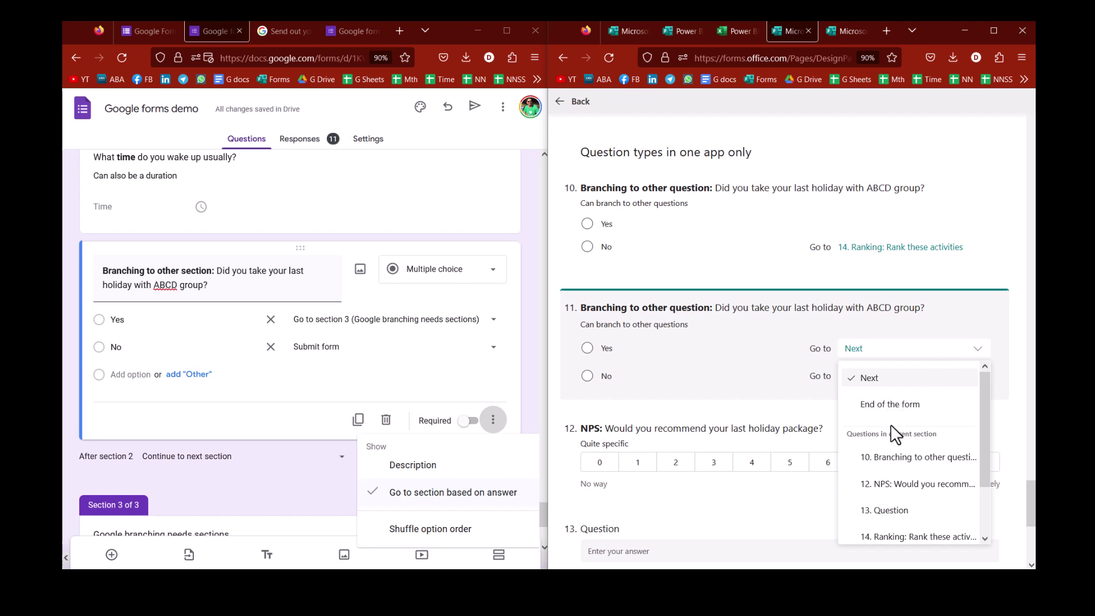
pyautogui.scroll(-2, 896, 498)
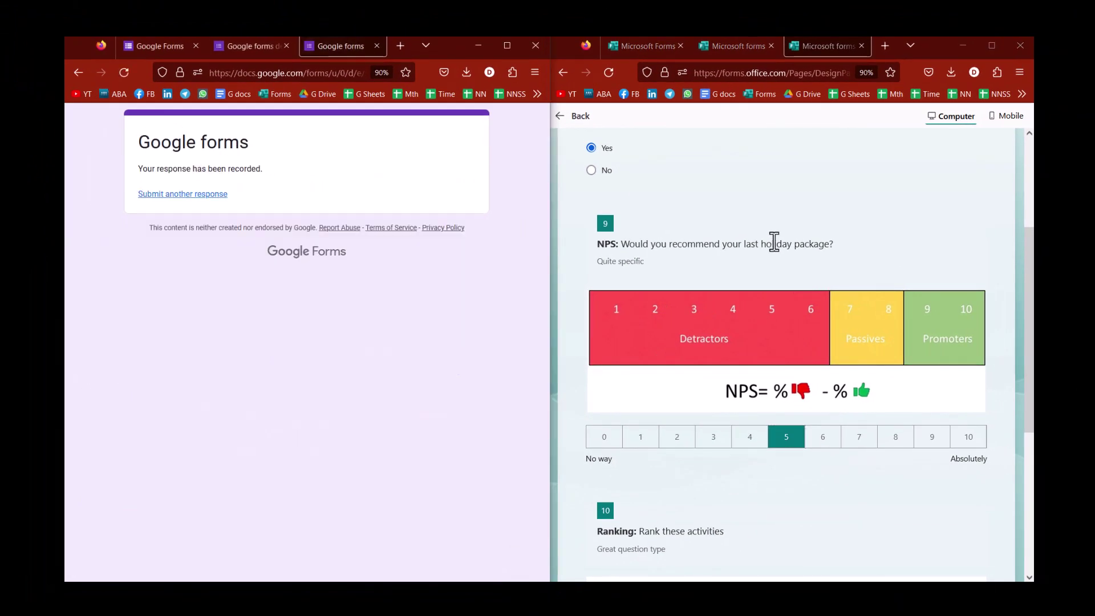
# - Rank Scuba diving, Clubbing, Swimming, Skiing in Microsoft, submit, and go back to the editor
pyautogui.scroll(3, 773, 242)
pyautogui.scroll(-4, 773, 242)
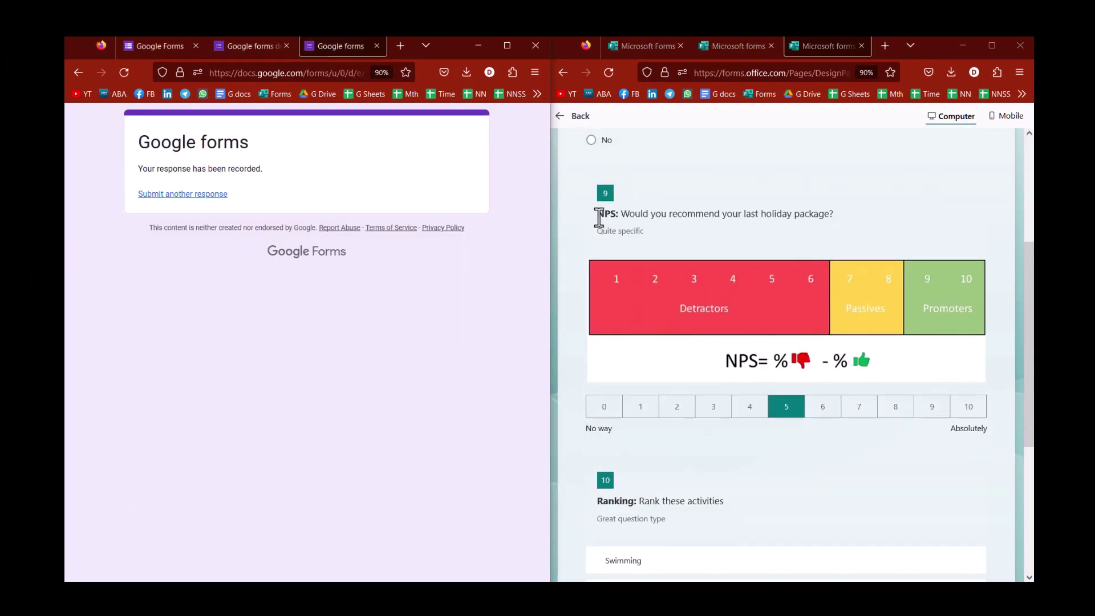
pyautogui.moveTo(599, 215); pyautogui.dragTo(616, 216)
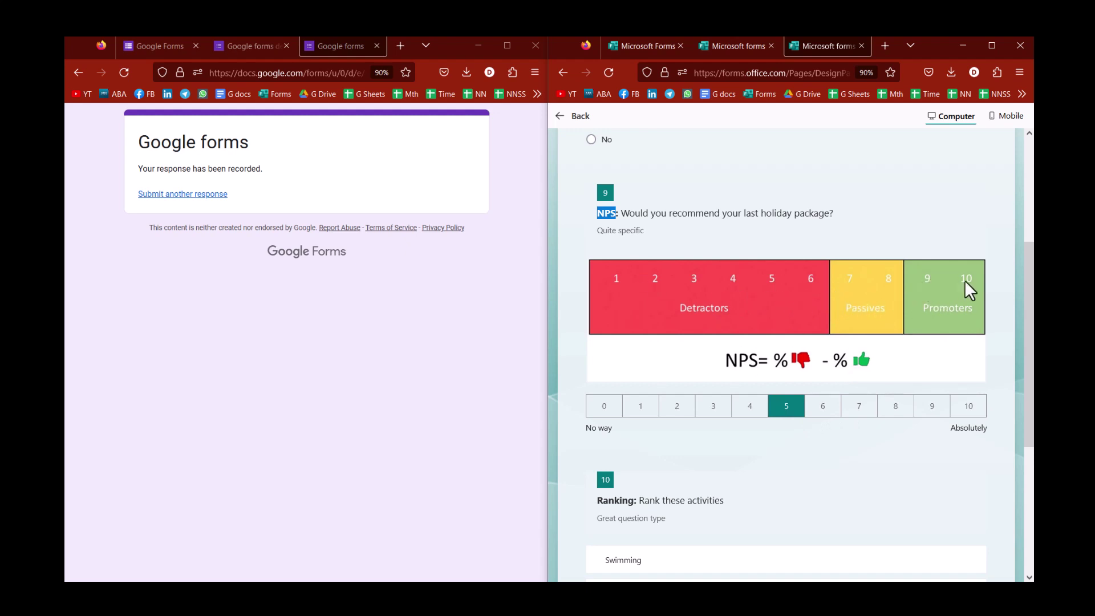
pyautogui.scroll(-5, 645, 260)
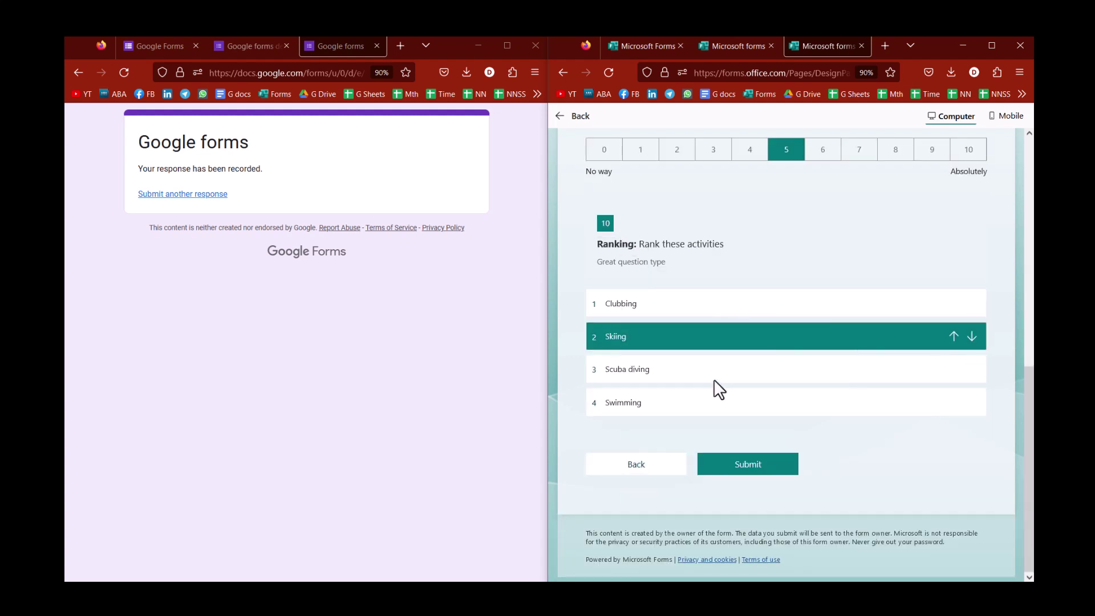
pyautogui.moveTo(716, 383); pyautogui.dragTo(711, 314)
pyautogui.moveTo(707, 404); pyautogui.dragTo(709, 342)
pyautogui.click(972, 336)
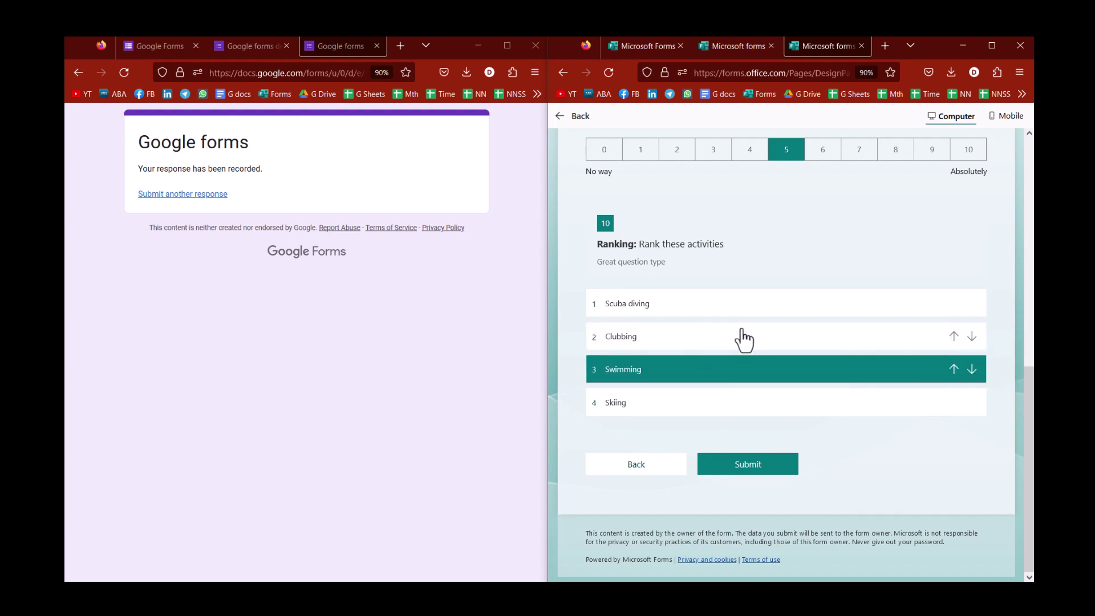
pyautogui.click(722, 474)
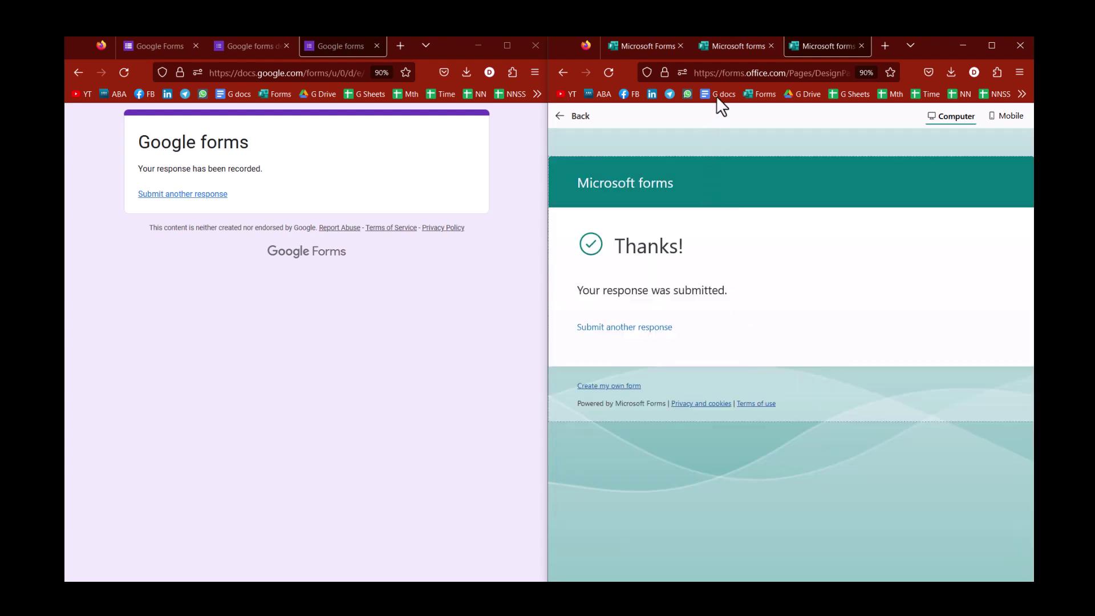
pyautogui.click(726, 47)
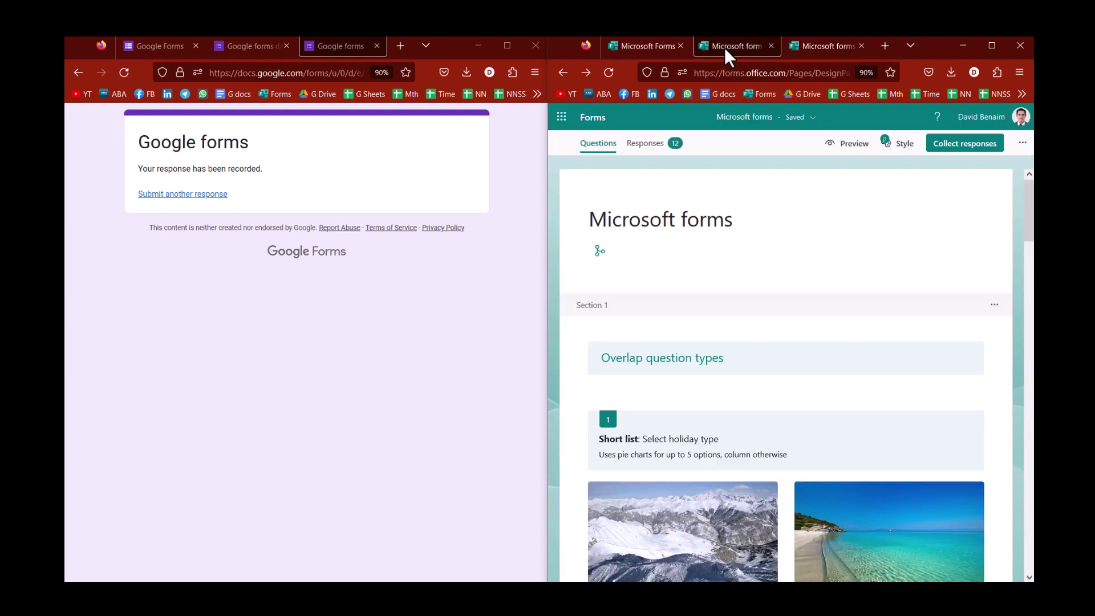
# - Open the response summaries in both Google Forms and Microsoft Forms
pyautogui.click(238, 44)
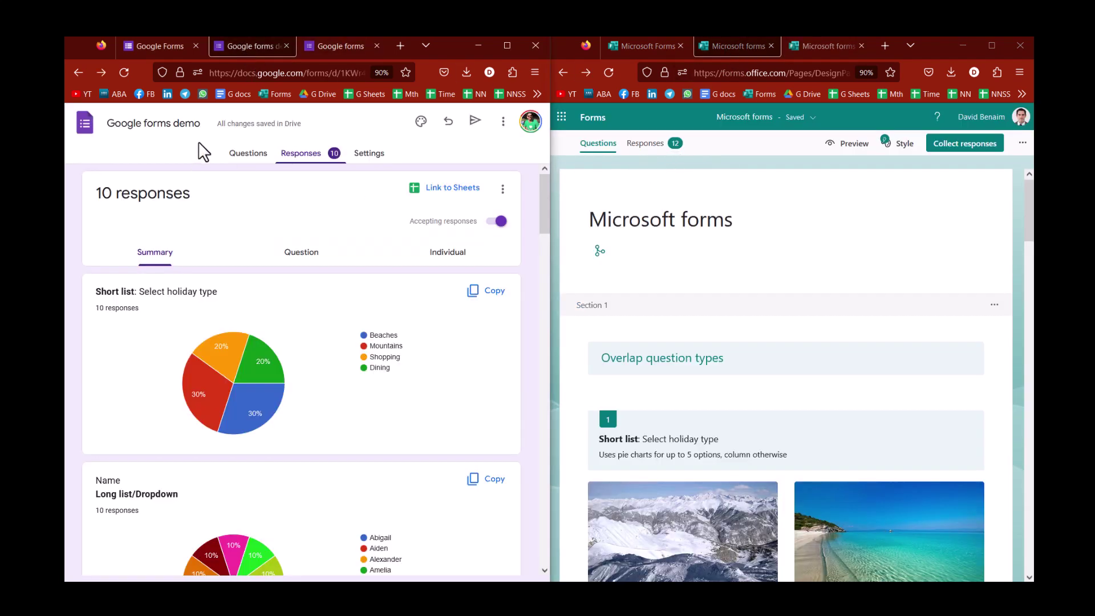
pyautogui.click(244, 154)
pyautogui.click(303, 154)
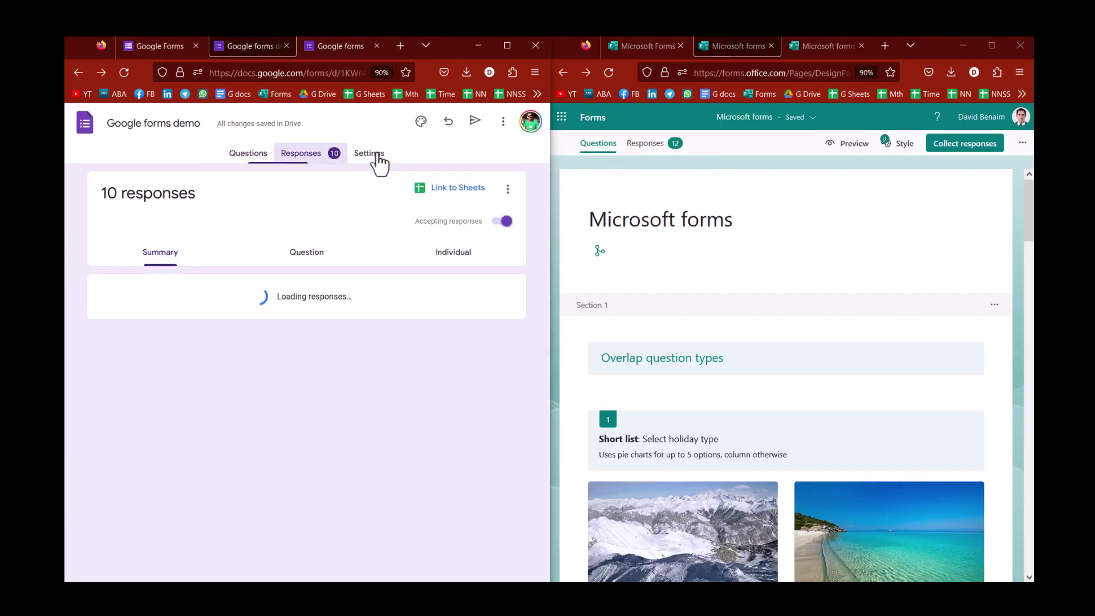
pyautogui.click(651, 146)
# - Inspect the Google holiday-type and Name pie charts, including the names in the legend
pyautogui.scroll(-2, 627, 310)
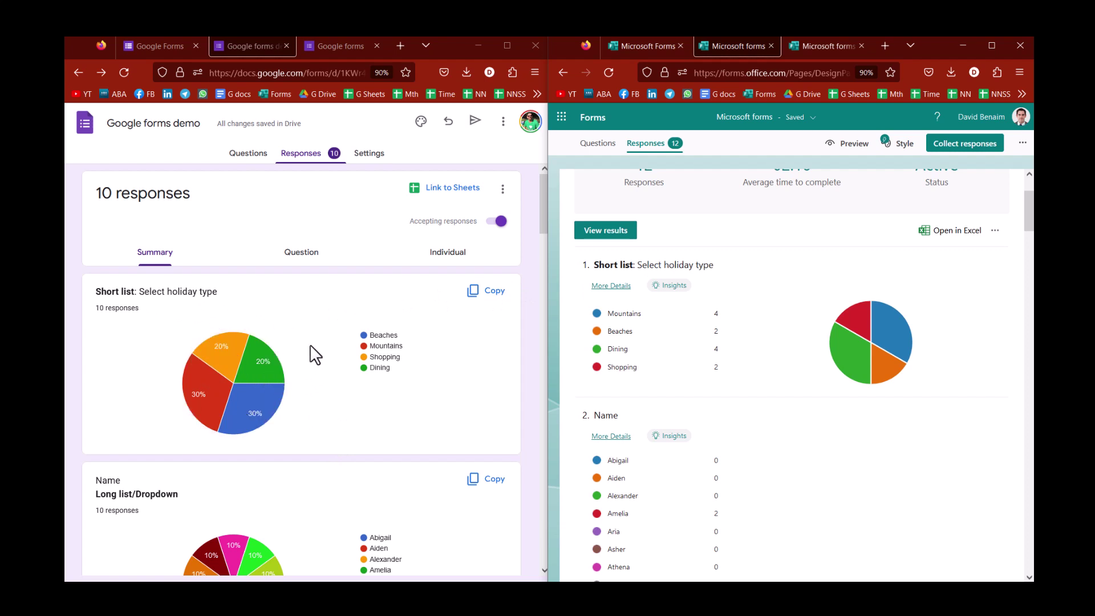
pyautogui.scroll(-3, 313, 354)
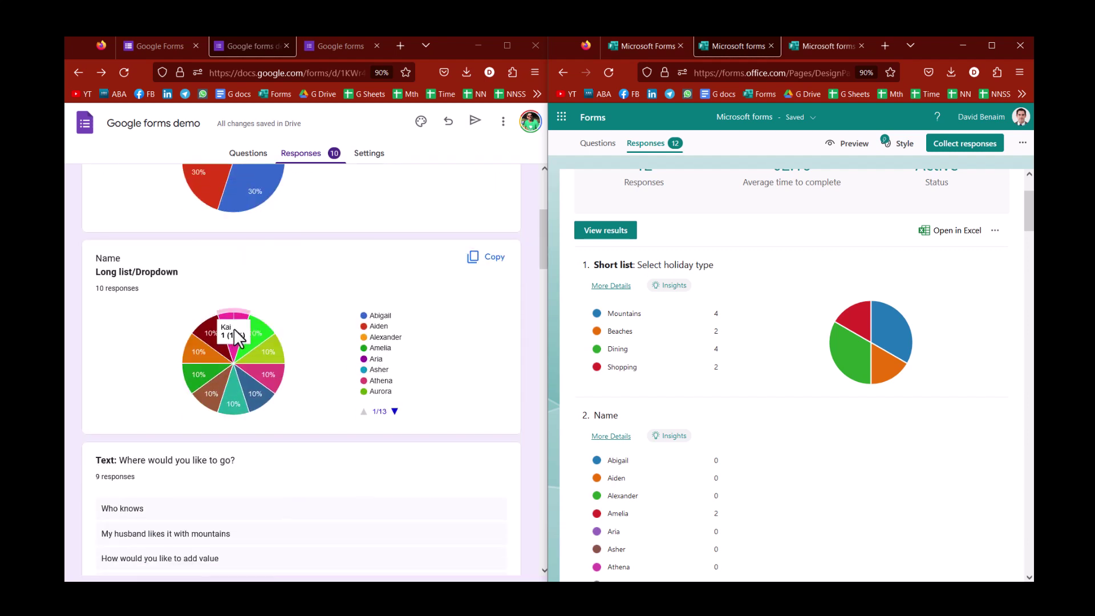
pyautogui.moveTo(265, 351)
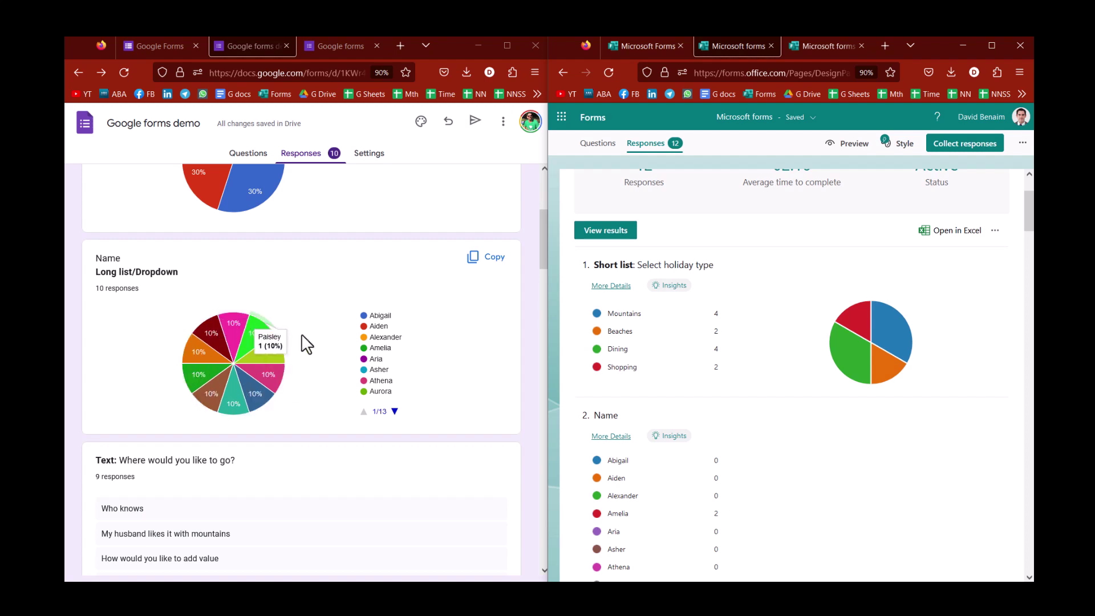
pyautogui.moveTo(371, 317); pyautogui.dragTo(399, 397)
pyautogui.click(388, 391)
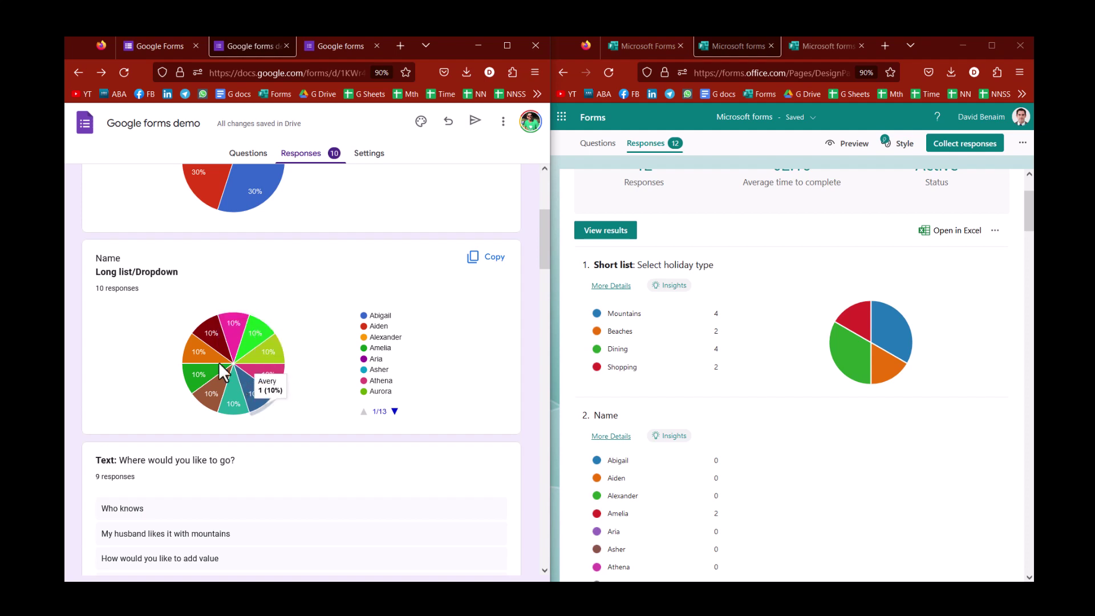
pyautogui.moveTo(260, 337)
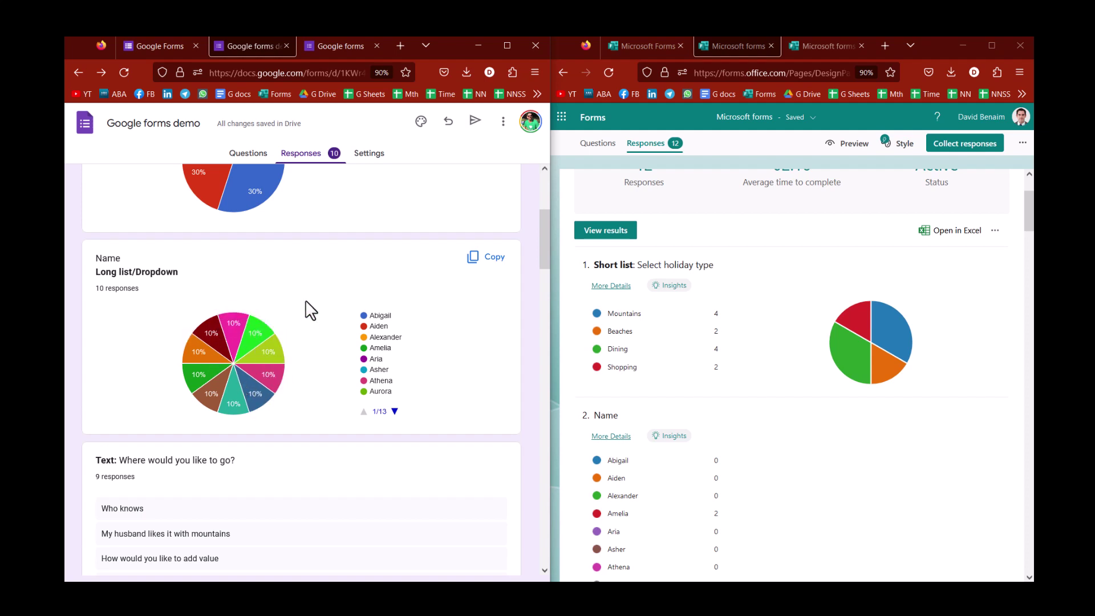
pyautogui.scroll(5, 311, 257)
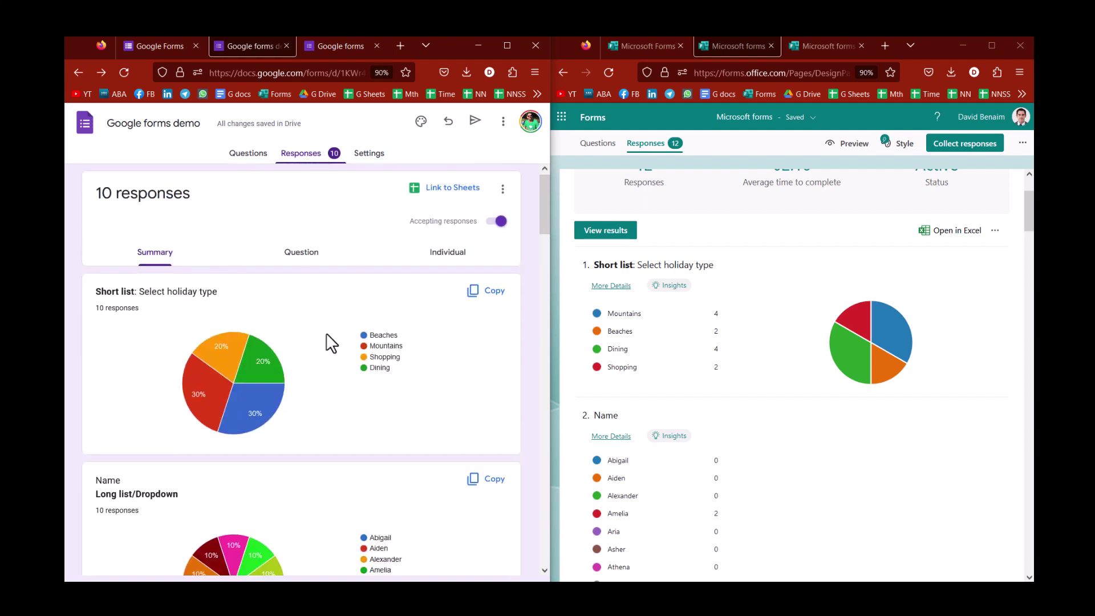
pyautogui.scroll(-4, 331, 347)
pyautogui.moveTo(227, 349)
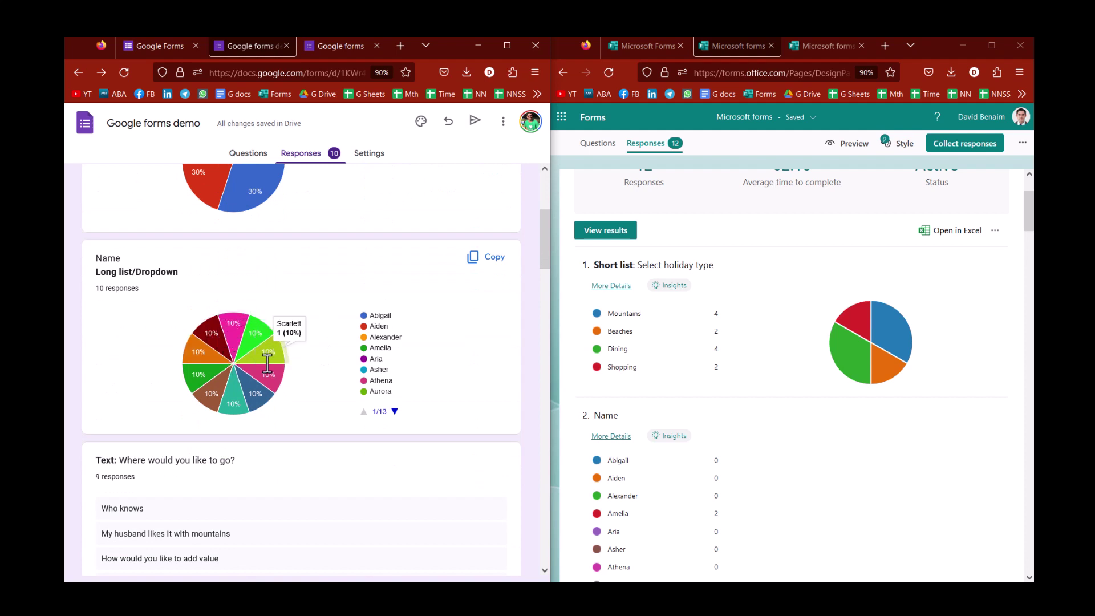
pyautogui.scroll(4, 320, 302)
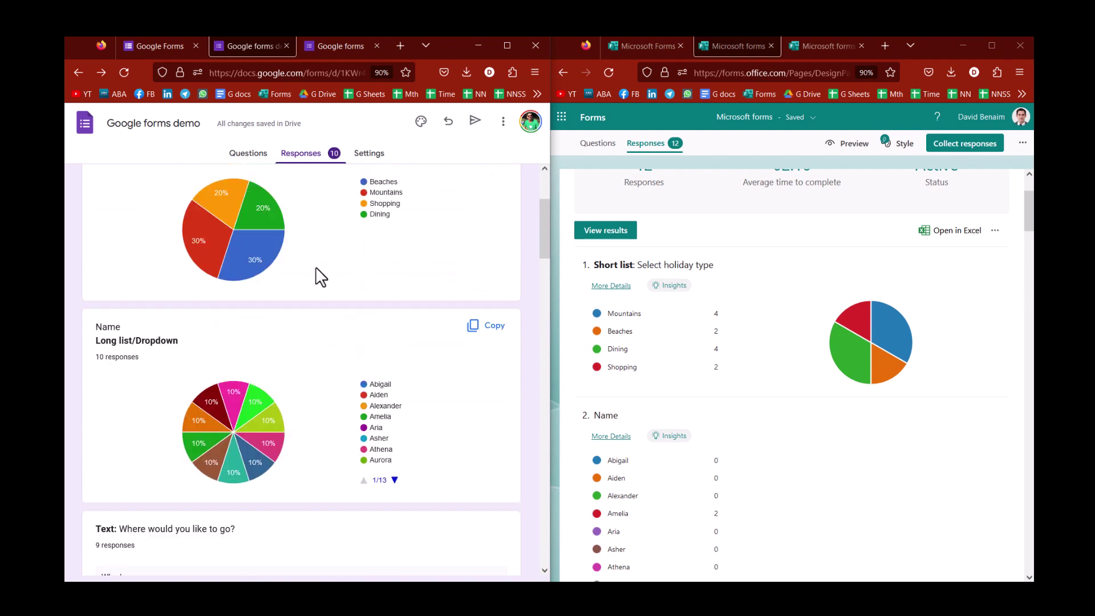
# - Change the Google holiday-type question to Checkboxes
pyautogui.click(251, 161)
pyautogui.tripleClick(317, 317)
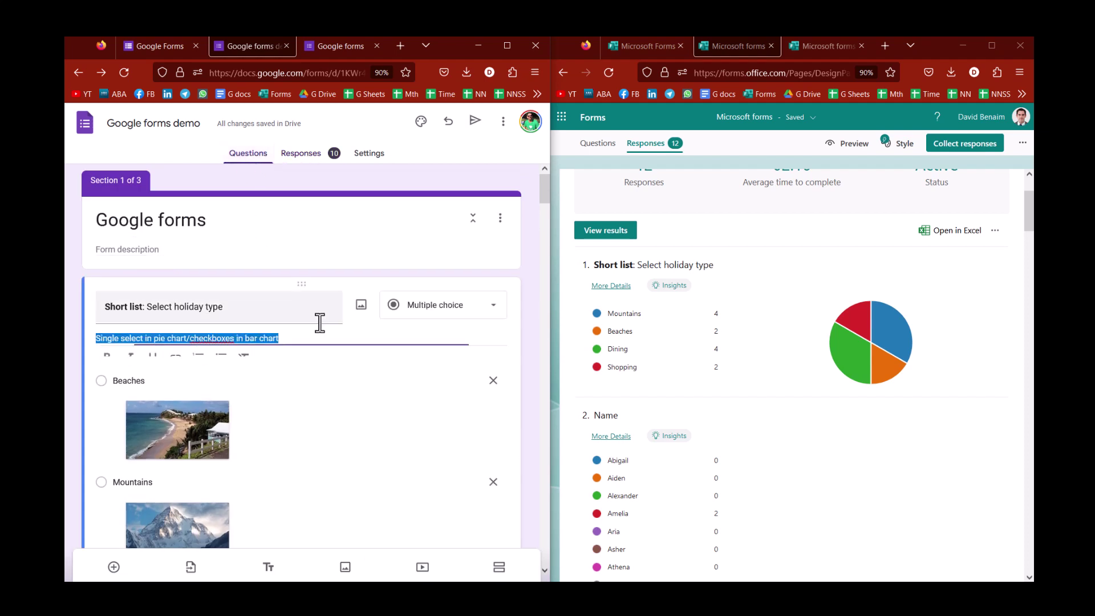
pyautogui.click(440, 315)
pyautogui.click(428, 330)
# - View the Google bar-chart summary: Beaches 3, Mountains 3, Shopping 2, Dining 2
pyautogui.click(308, 159)
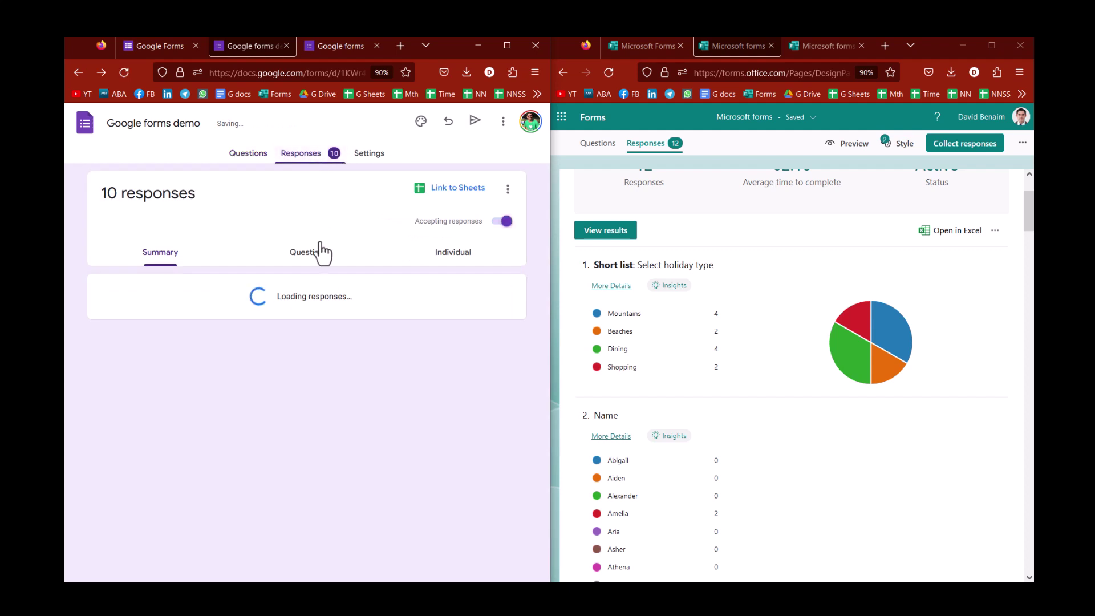
pyautogui.moveTo(220, 339)
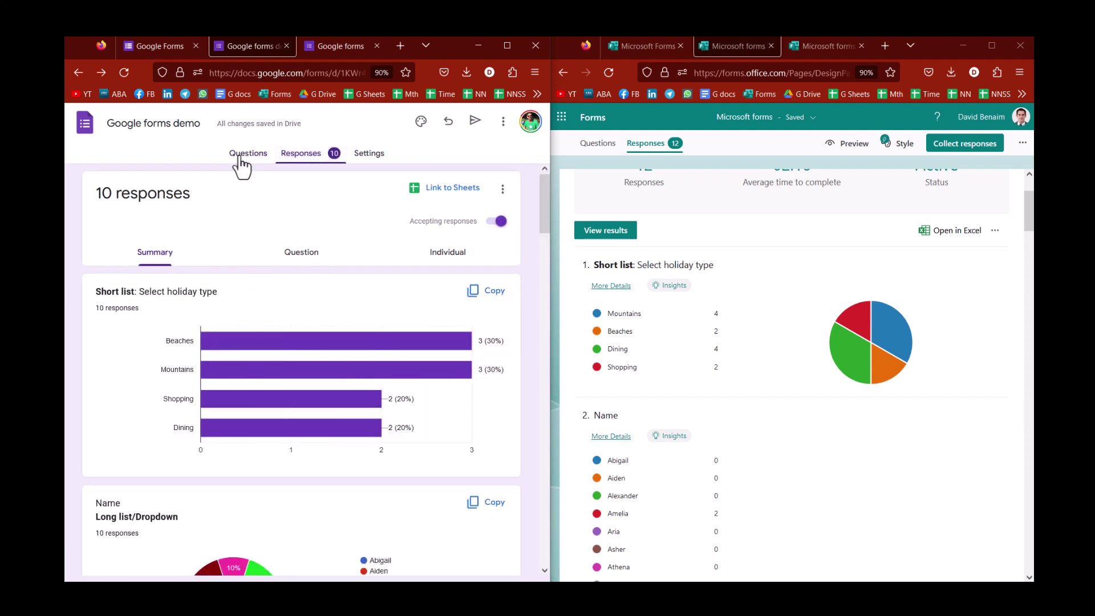
pyautogui.scroll(3, 669, 231)
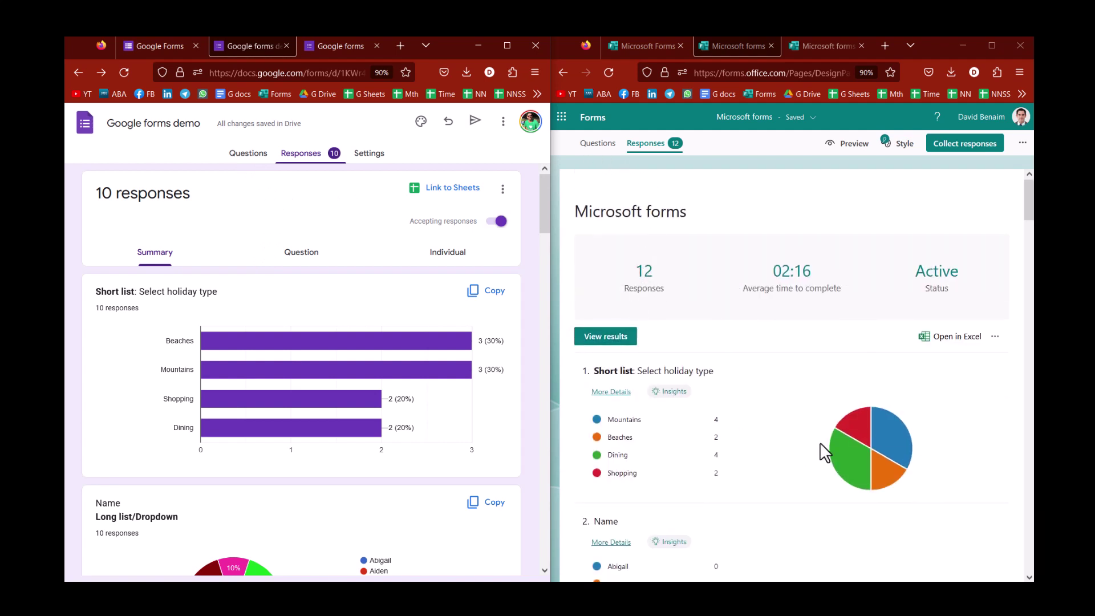
pyautogui.moveTo(865, 425)
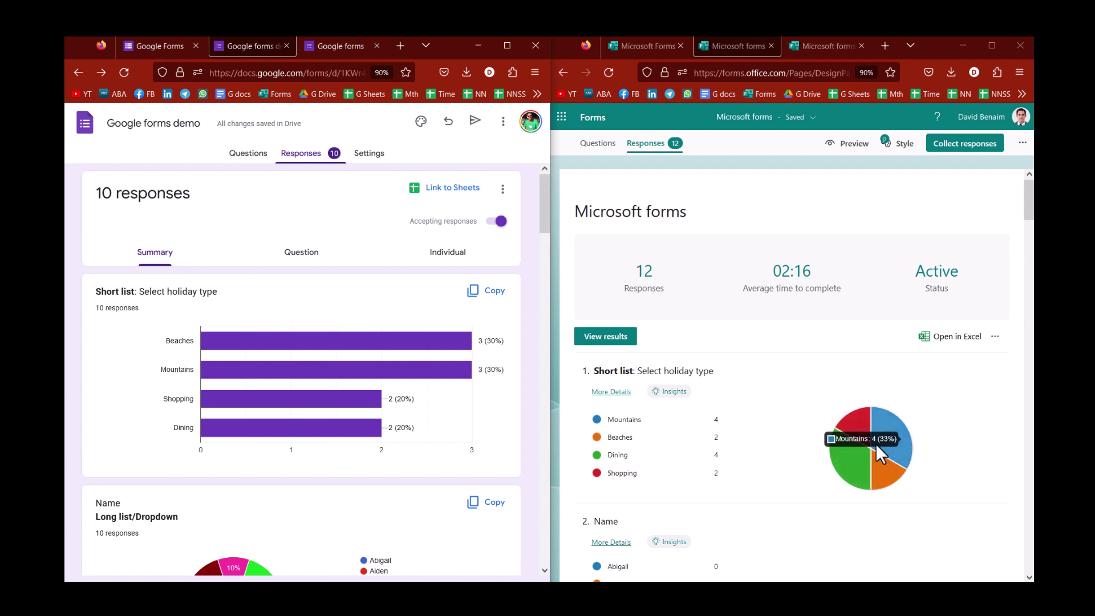
# - Switch Microsoft Forms between Questions and Responses, ending on the response summary
pyautogui.click(604, 157)
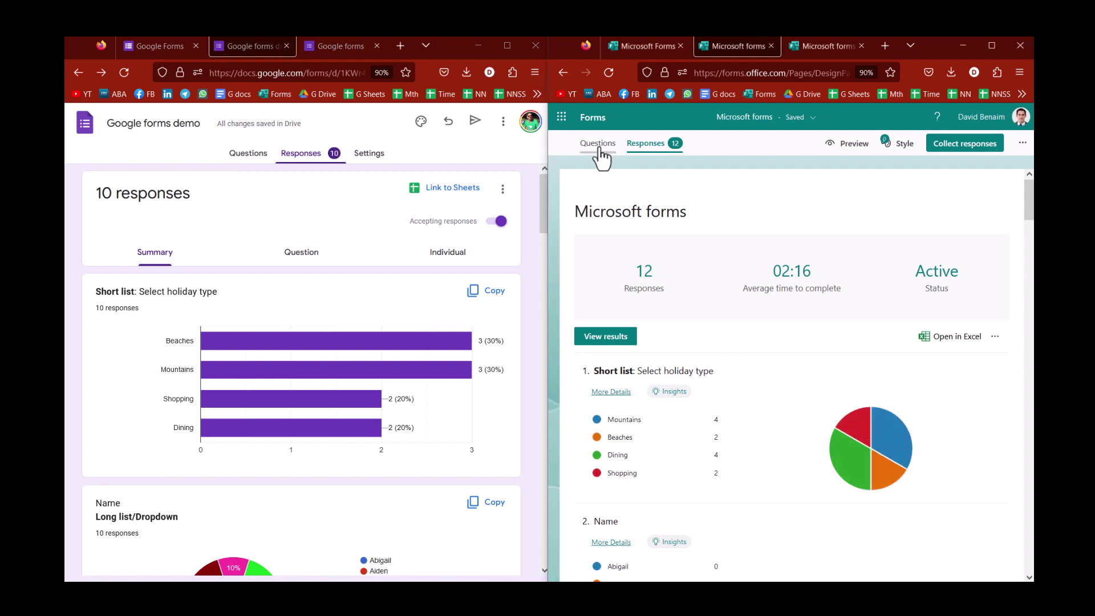
pyautogui.click(606, 145)
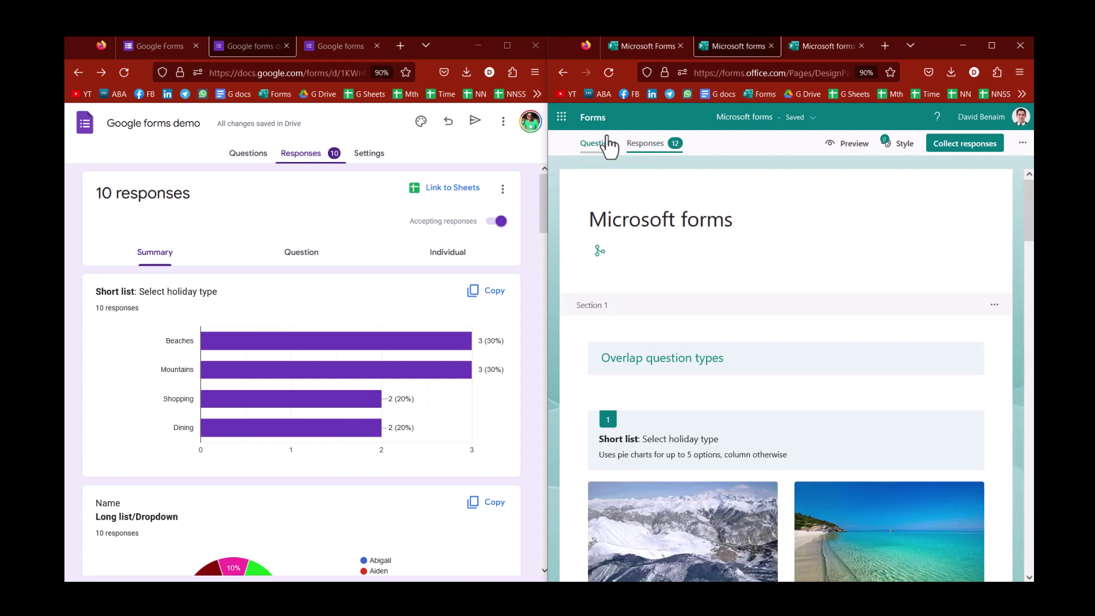
pyautogui.click(646, 144)
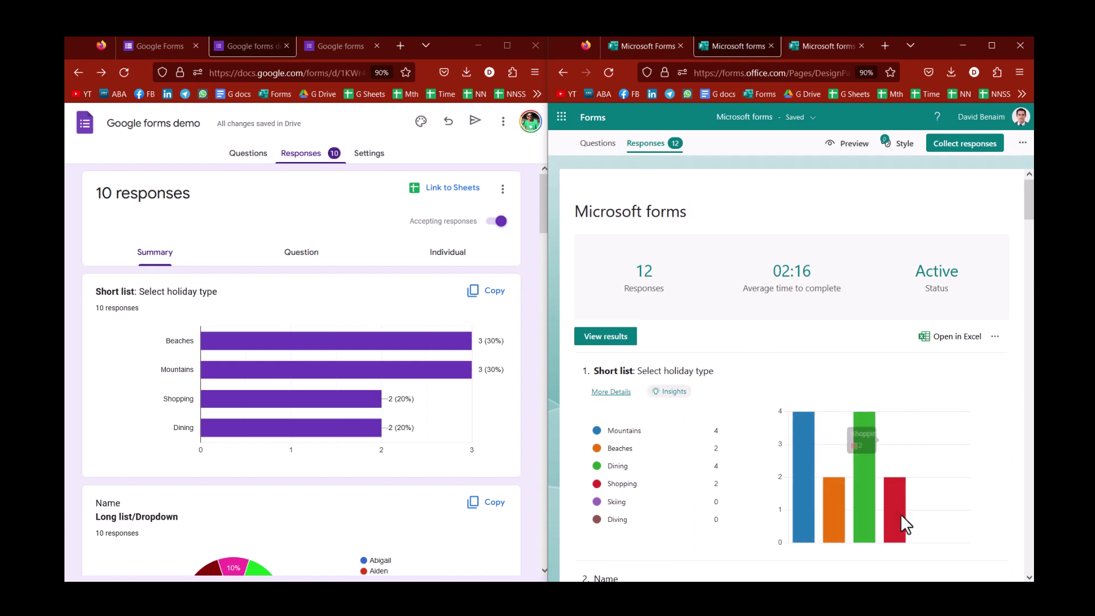
pyautogui.click(603, 149)
pyautogui.scroll(-7, 765, 377)
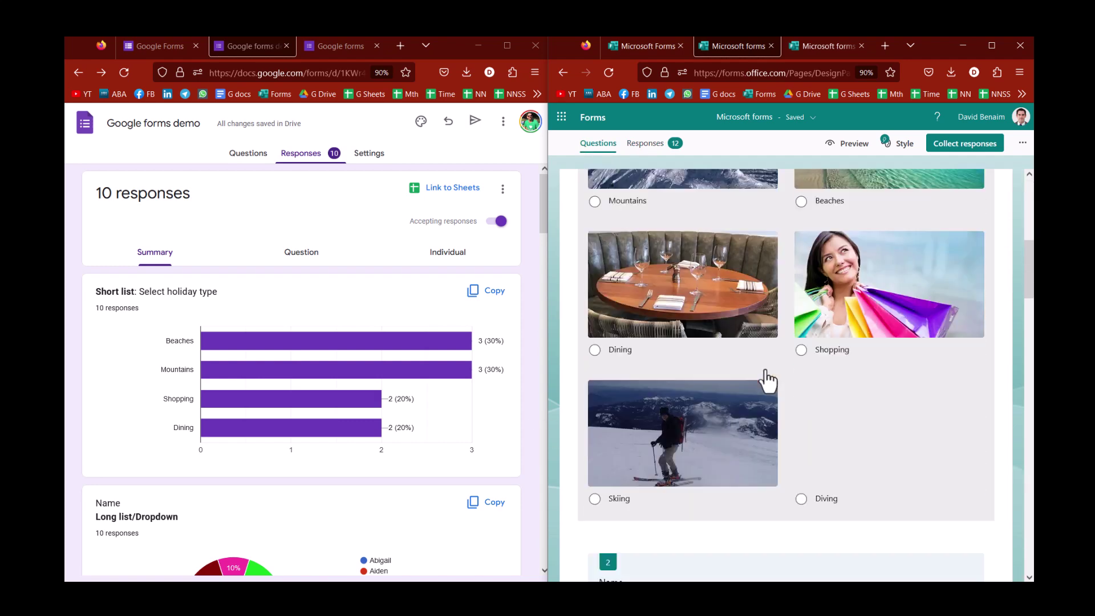
pyautogui.click(653, 144)
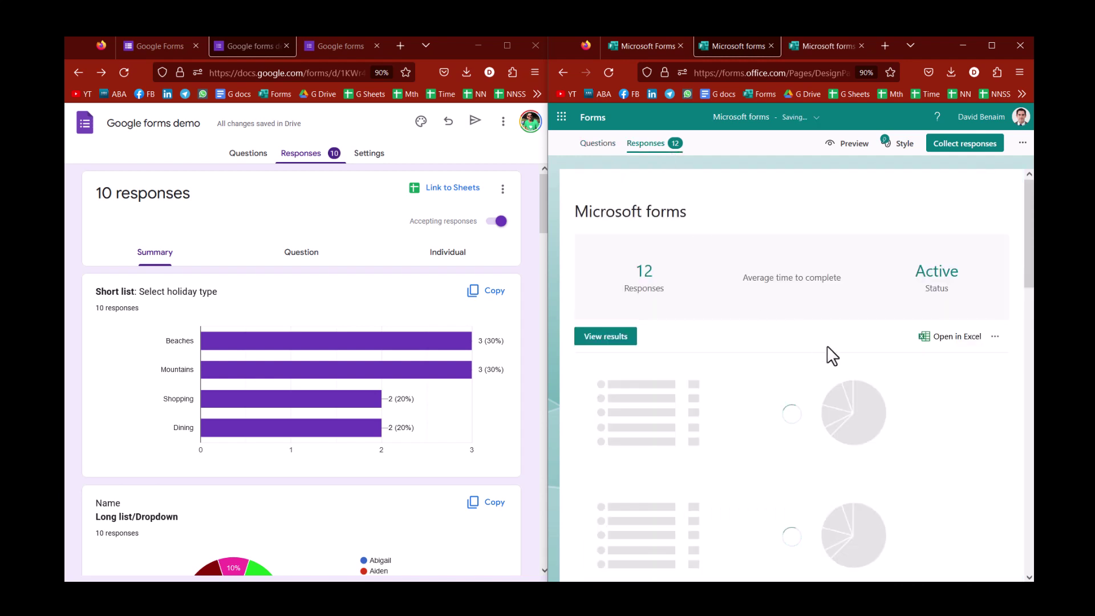
# - Scroll Microsoft Forms' response summary through the Name response counts
pyautogui.scroll(-3, 841, 416)
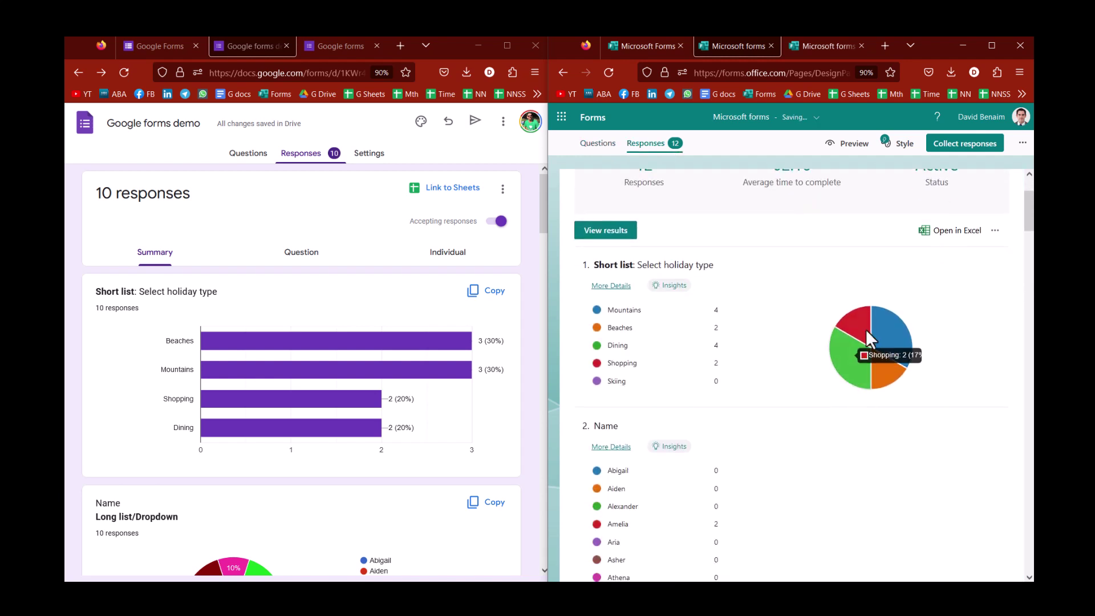
pyautogui.scroll(-20, 727, 426)
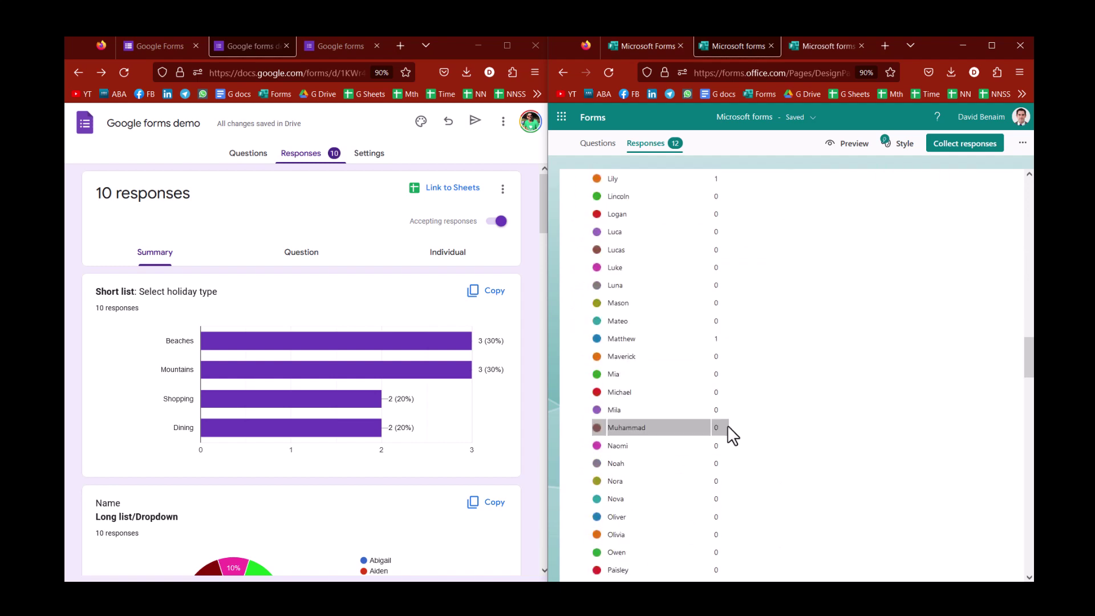
pyautogui.scroll(-10, 728, 426)
pyautogui.scroll(7, 727, 426)
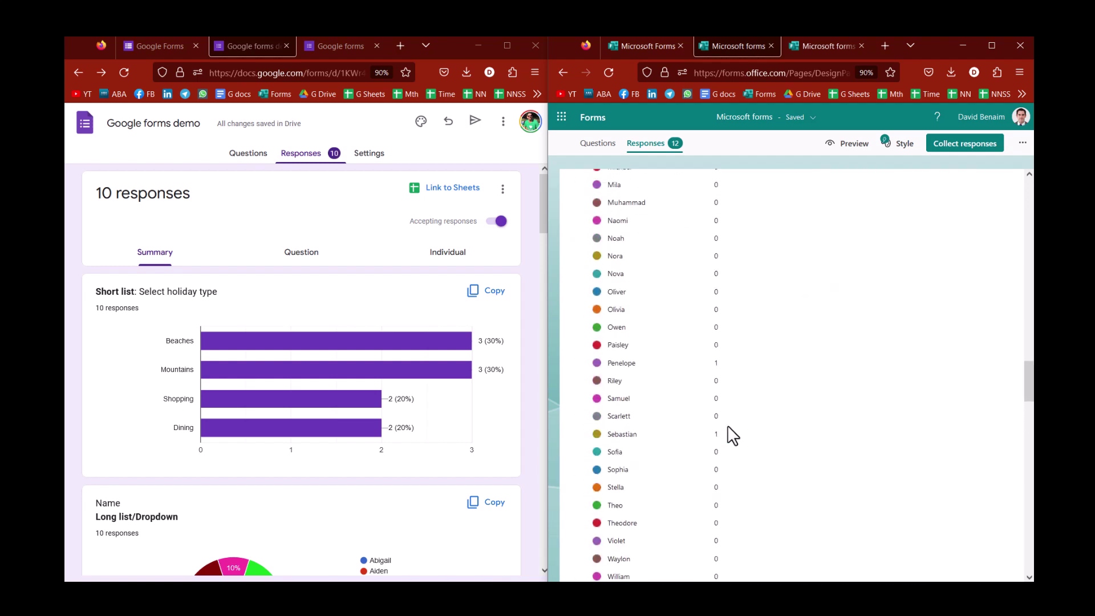
pyautogui.scroll(10, 727, 426)
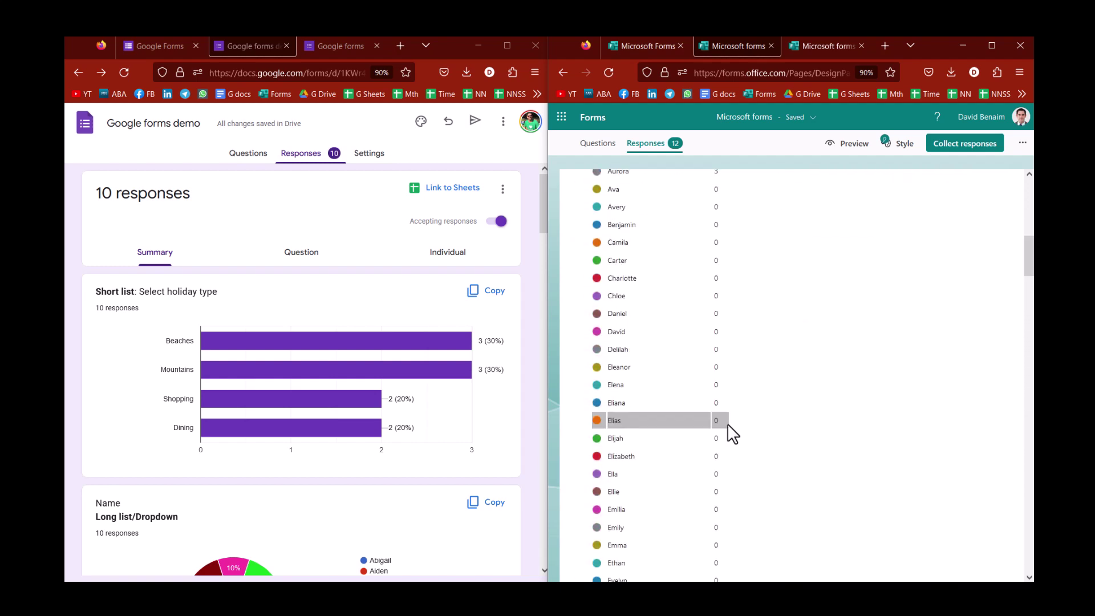
pyautogui.scroll(4, 727, 423)
pyautogui.scroll(-4, 342, 454)
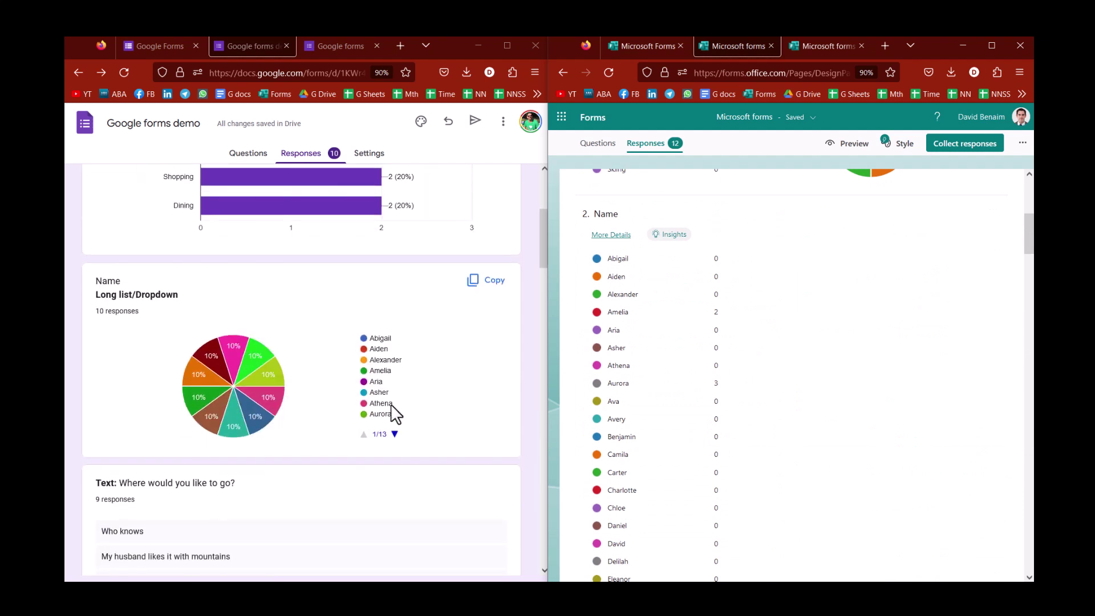
# - Page Google's Name pie-chart legend forward three times to 4 of 13
pyautogui.click(395, 436)
pyautogui.click(395, 436)
pyautogui.click(396, 436)
pyautogui.scroll(-10, 821, 301)
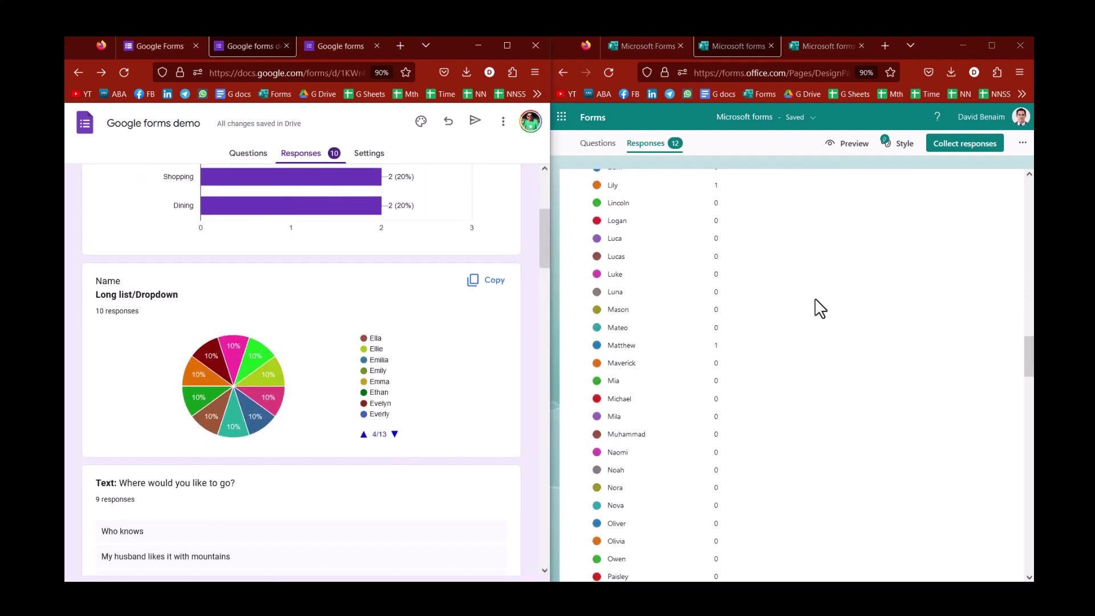
pyautogui.scroll(1, 820, 308)
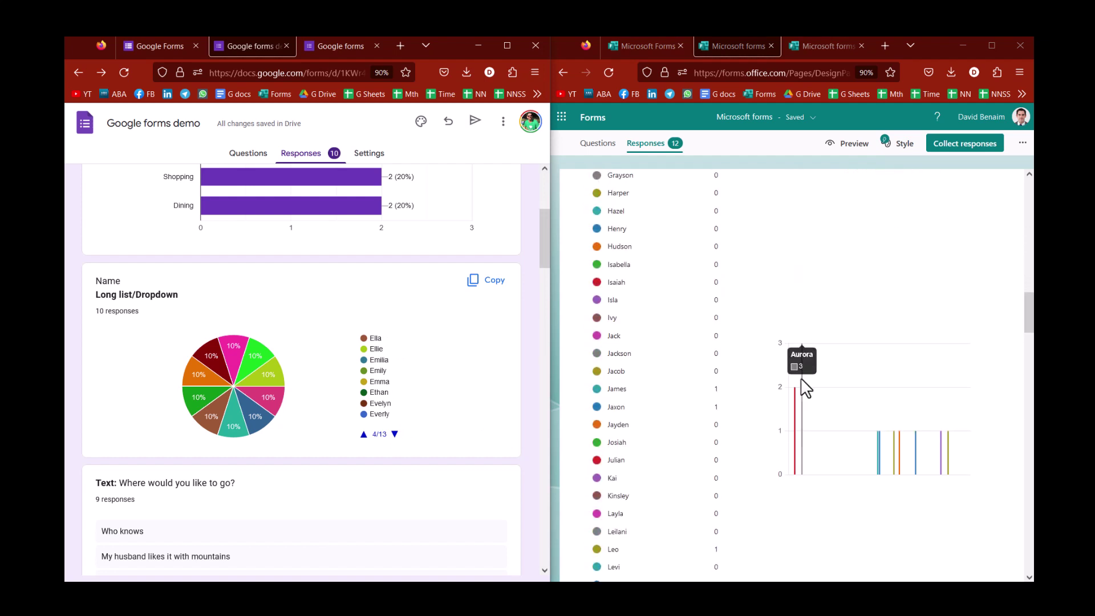
pyautogui.scroll(15, 776, 314)
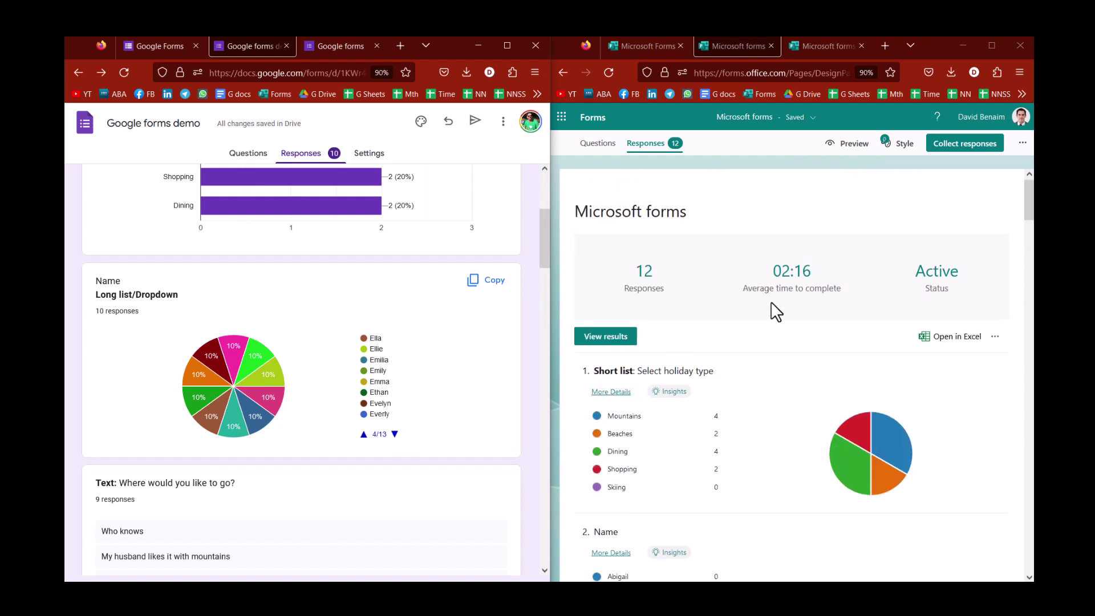
# - Open the question editors in both Microsoft Forms and Google Forms and scroll down
pyautogui.click(597, 143)
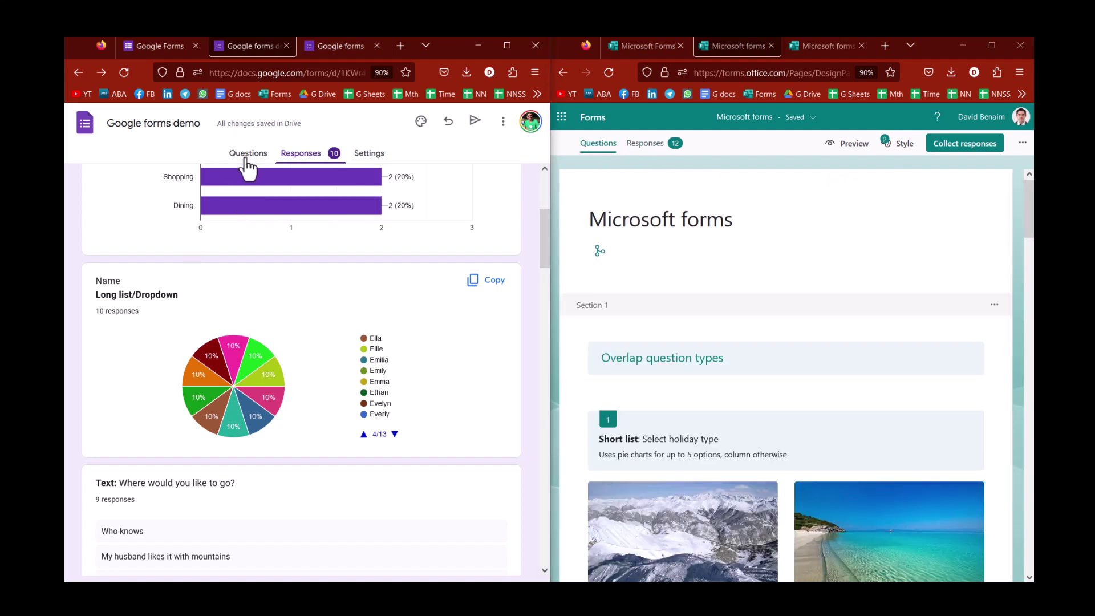
pyautogui.click(247, 155)
pyautogui.scroll(-5, 276, 378)
pyautogui.scroll(-20, 282, 370)
pyautogui.scroll(-4, 281, 359)
pyautogui.scroll(-10, 701, 407)
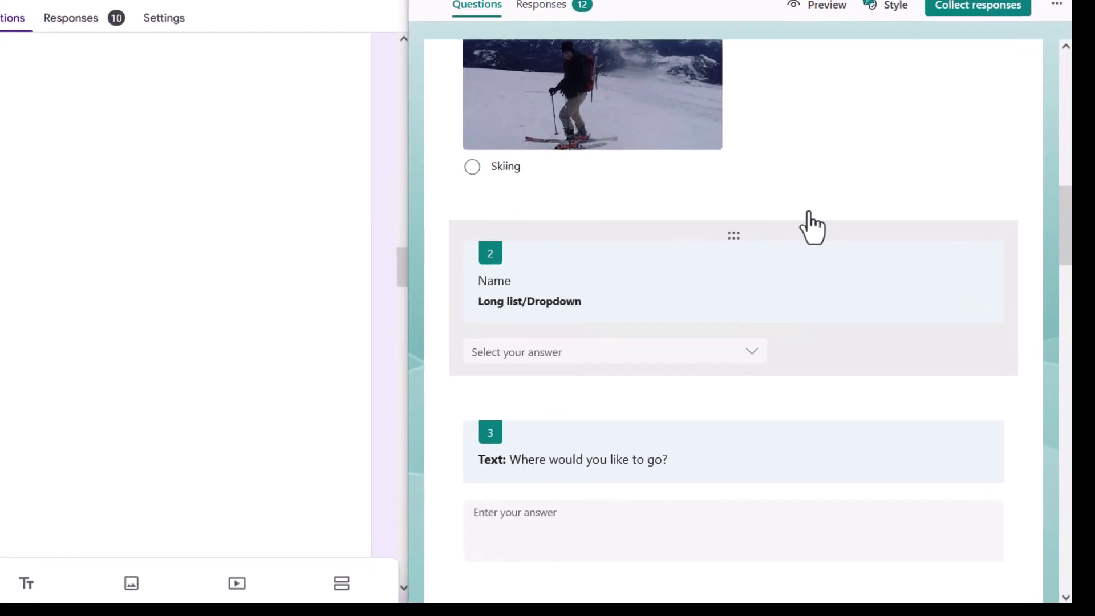
# - Insert a Choice question after Microsoft question 1 and switch on Multiple answers
pyautogui.click(830, 273)
pyautogui.click(579, 498)
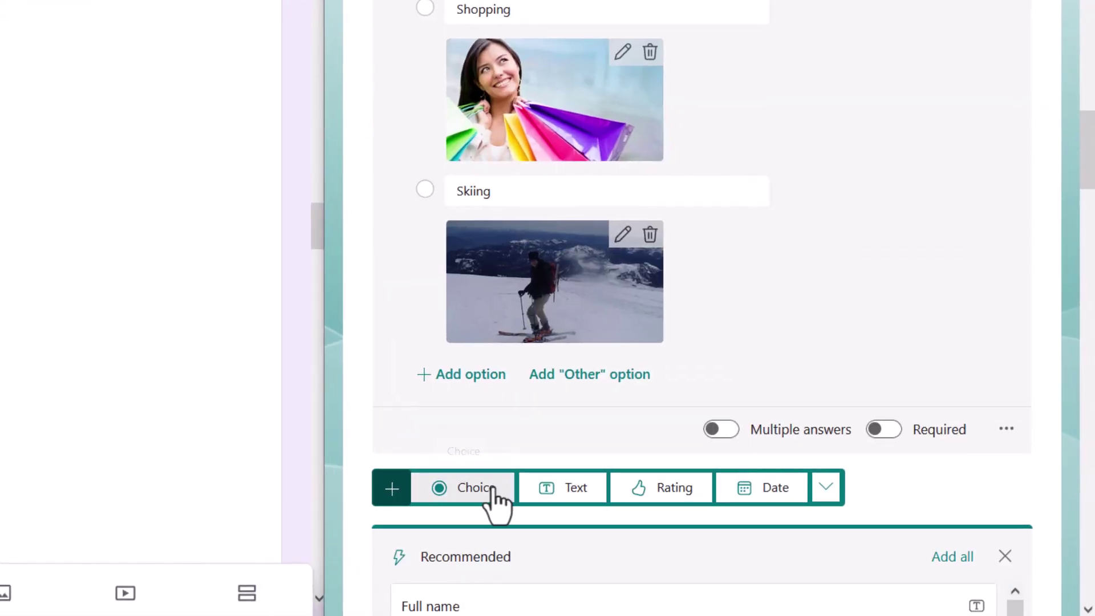
pyautogui.click(492, 490)
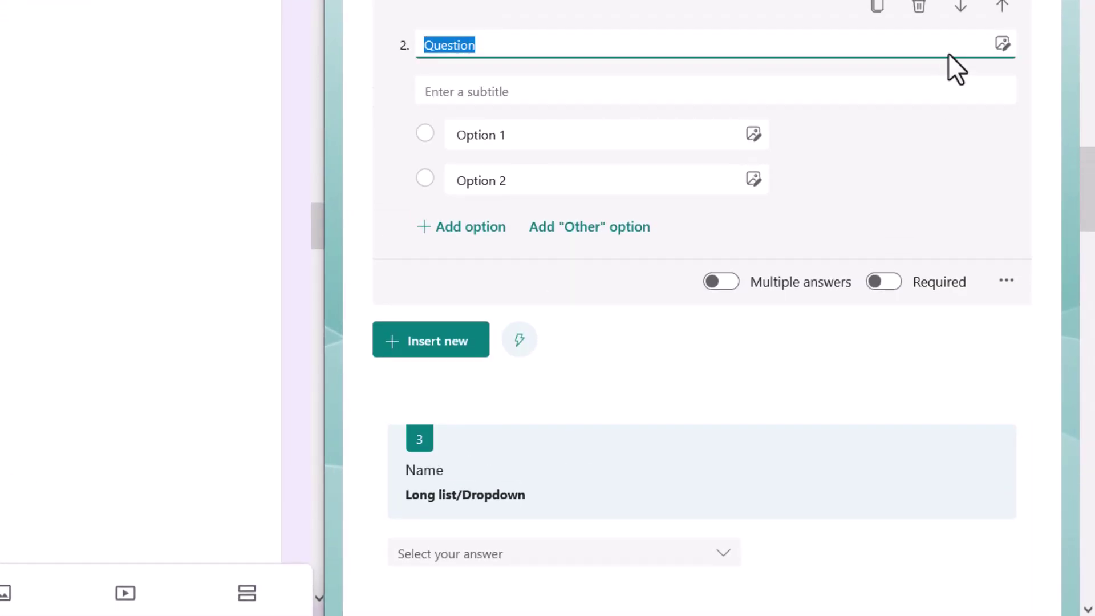
pyautogui.click(1006, 281)
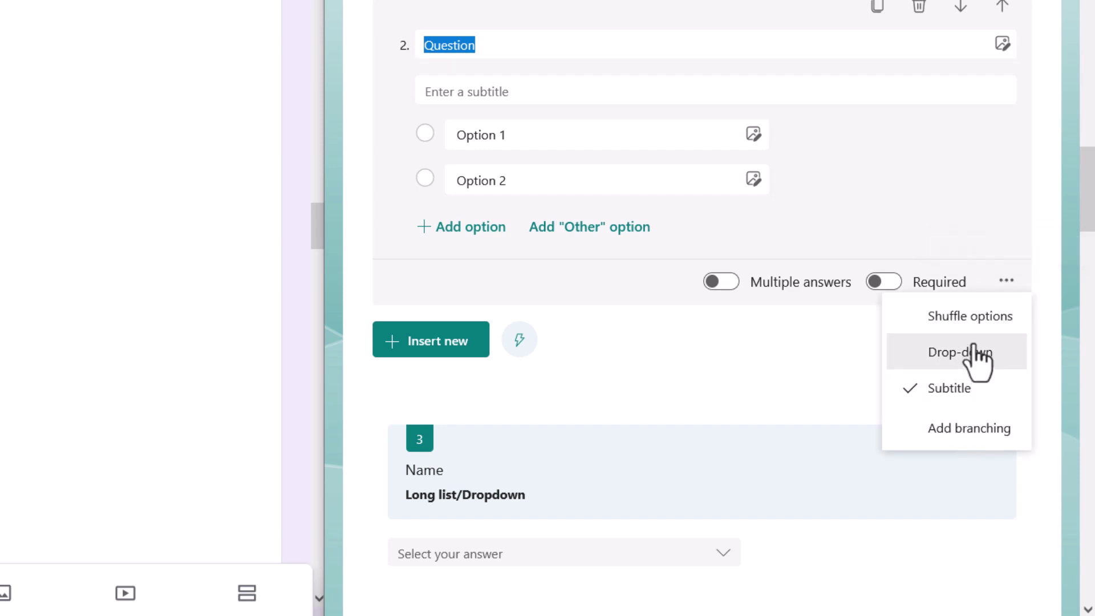
pyautogui.click(982, 188)
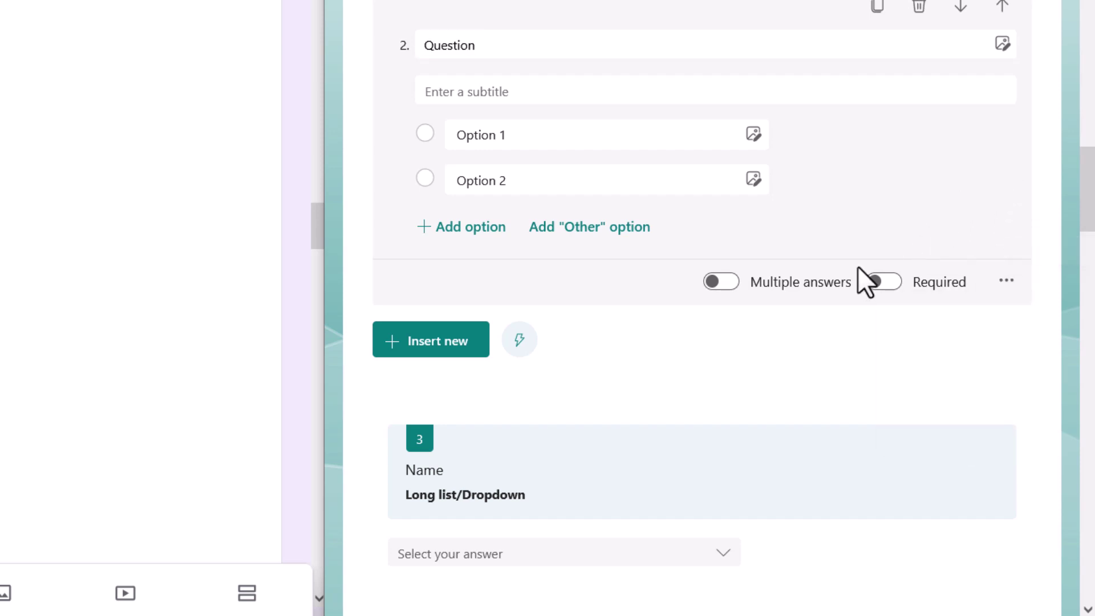
pyautogui.click(722, 282)
pyautogui.click(470, 35)
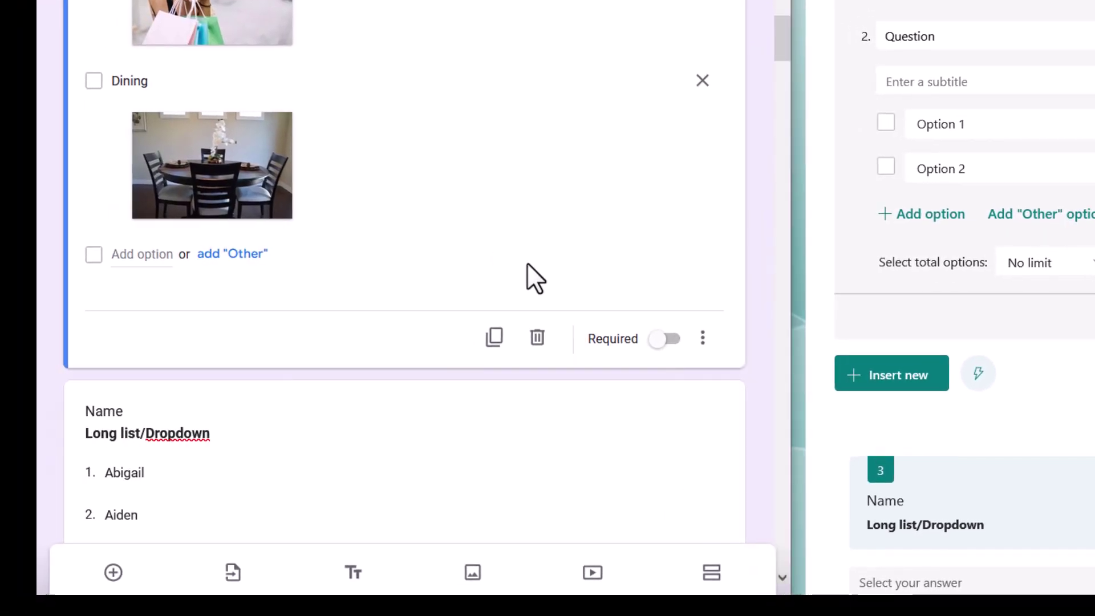
# - Add a blank question in Google Forms and show its question-type list
pyautogui.click(114, 573)
pyautogui.click(610, 275)
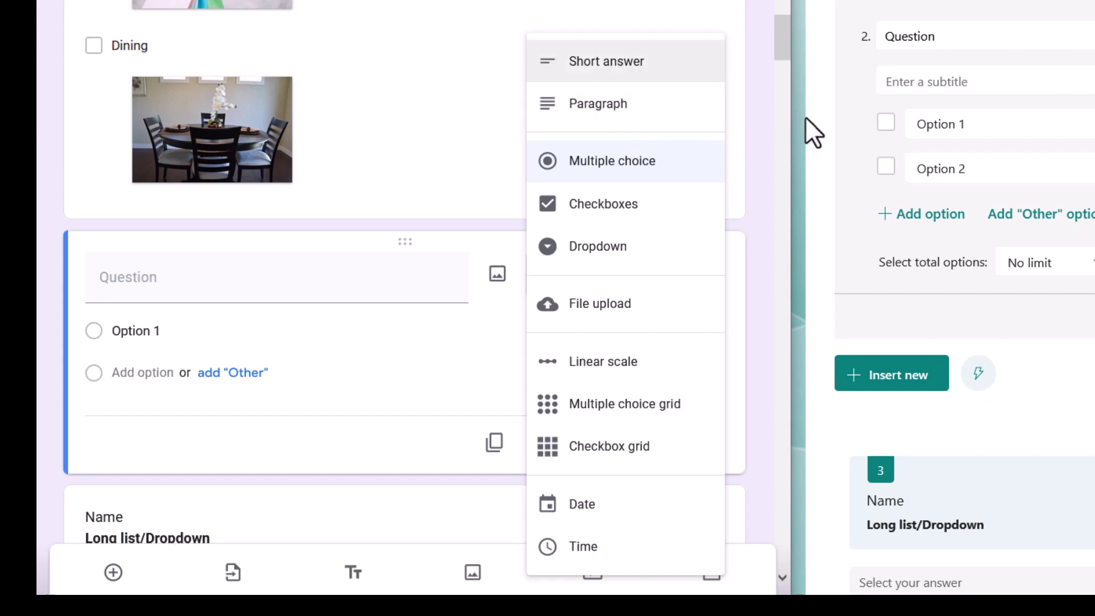
pyautogui.scroll(-5, 912, 314)
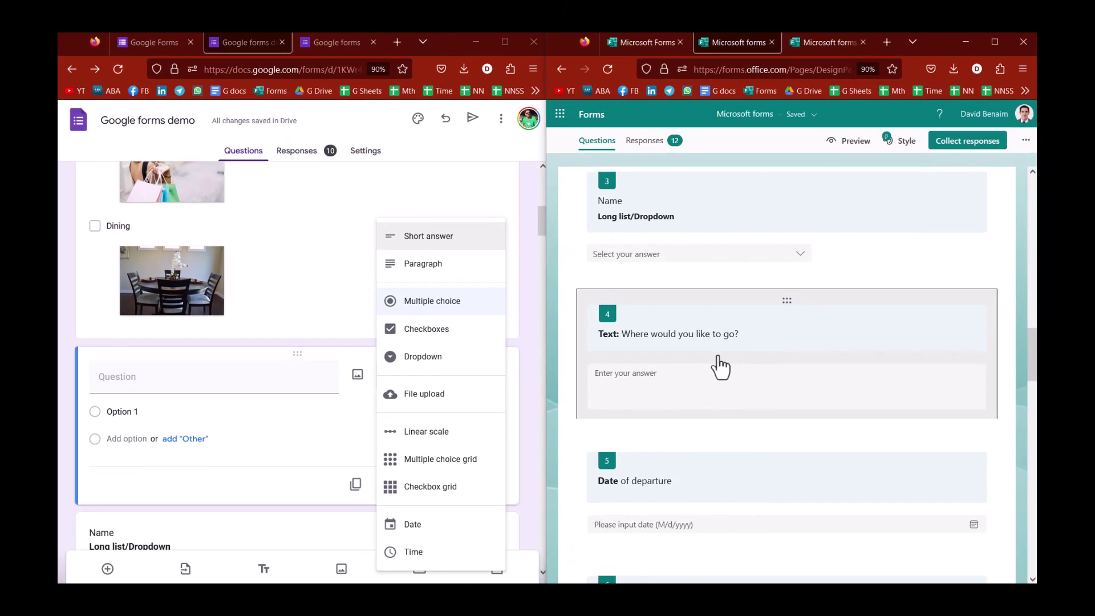
# - Open Microsoft question 4's extra settings and show the Insert new choices
pyautogui.click(719, 358)
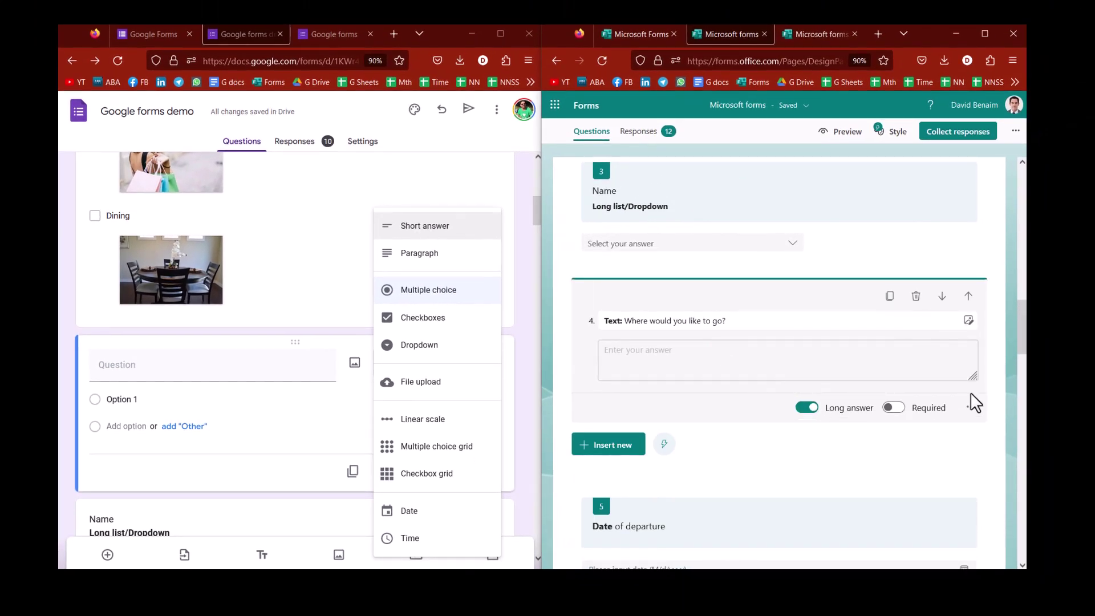
pyautogui.click(981, 420)
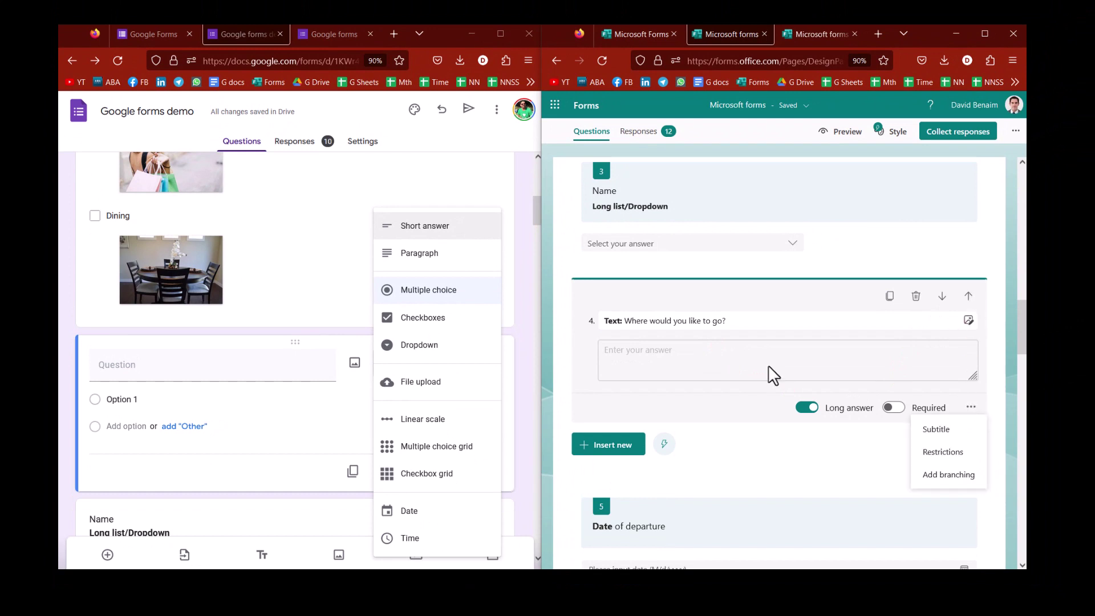
pyautogui.click(609, 445)
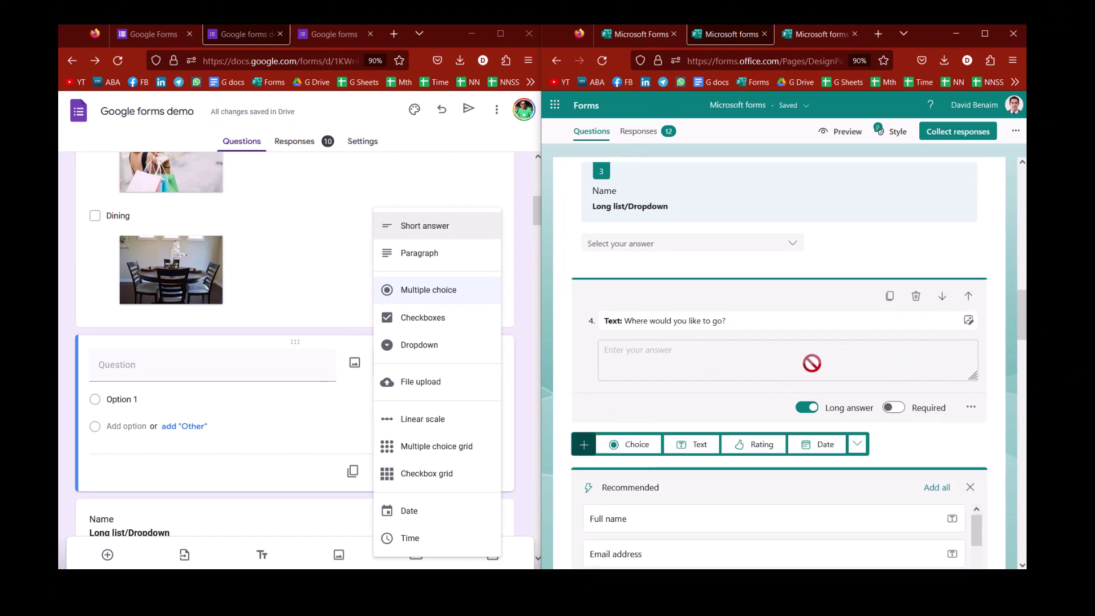
# - Add Text question 5 in Microsoft Forms with its answer restriction set to Number
pyautogui.click(716, 305)
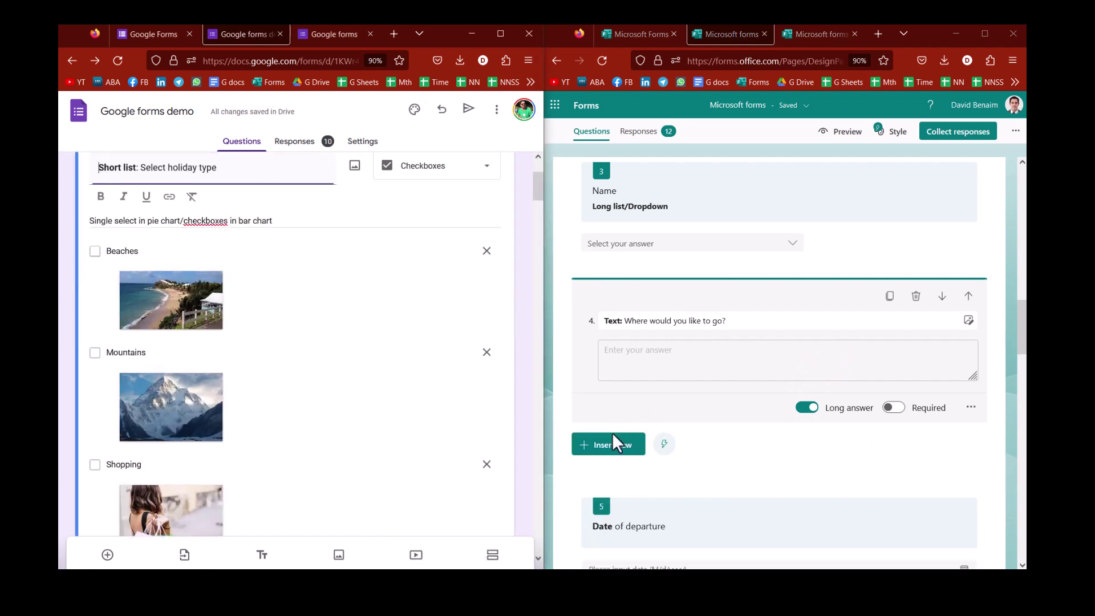
pyautogui.click(611, 444)
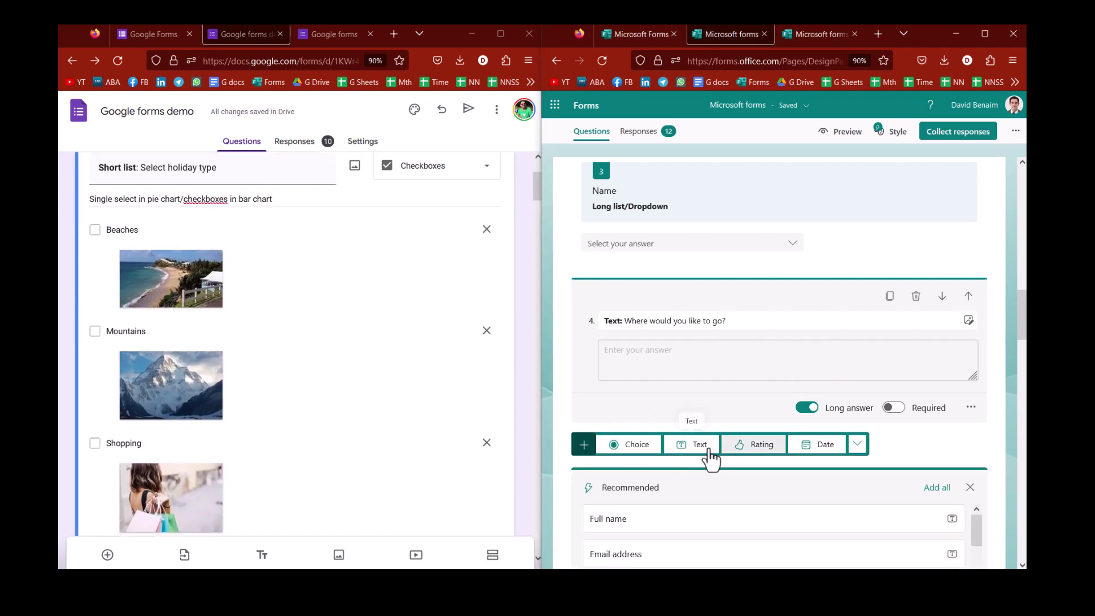
pyautogui.click(707, 451)
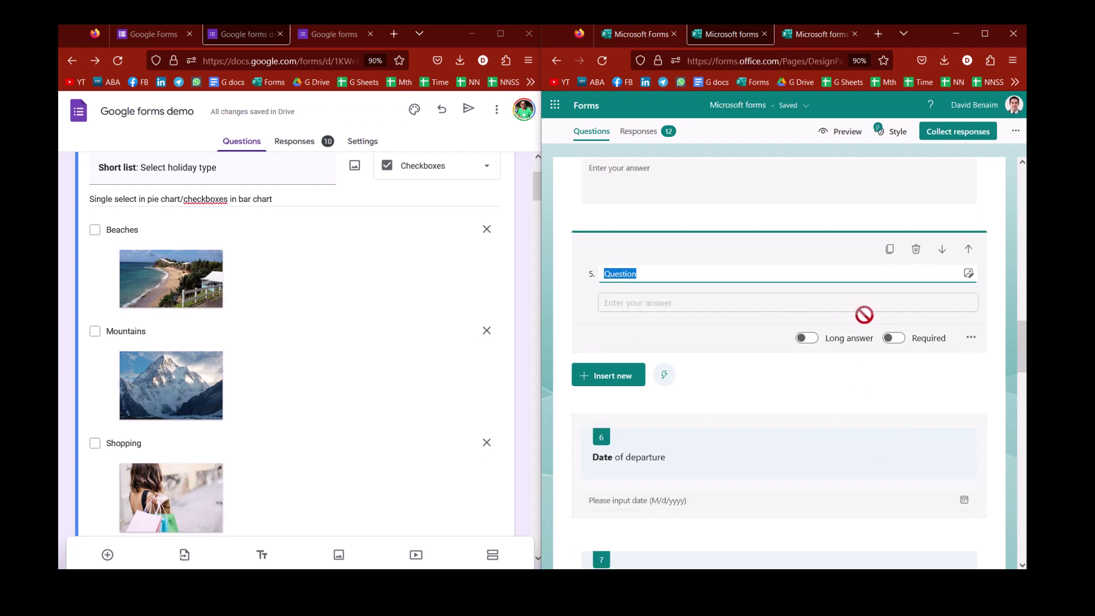
pyautogui.click(970, 339)
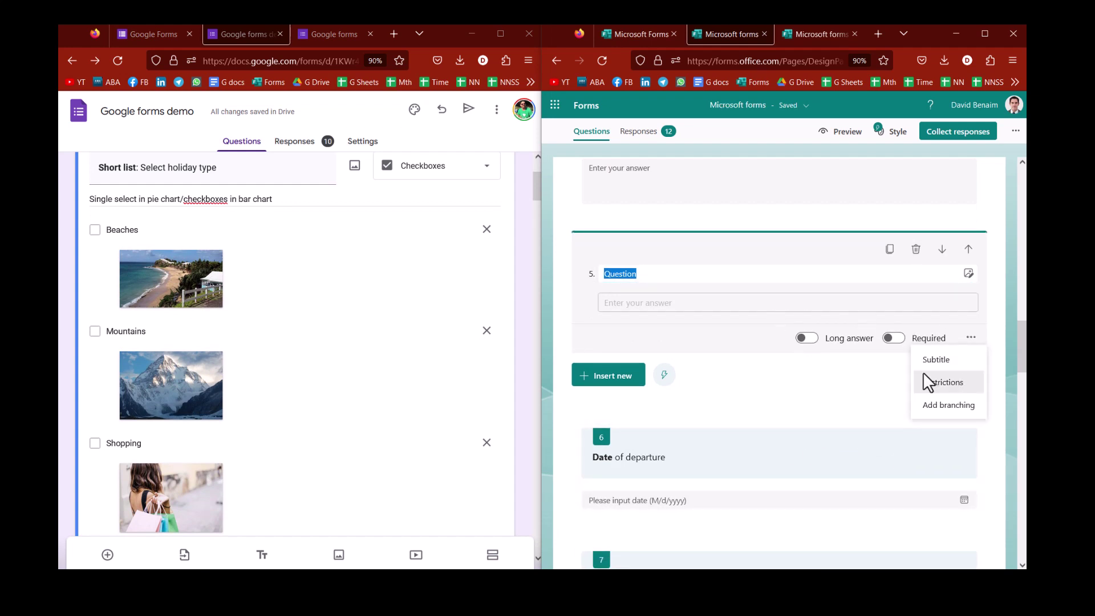
pyautogui.click(961, 384)
pyautogui.click(678, 335)
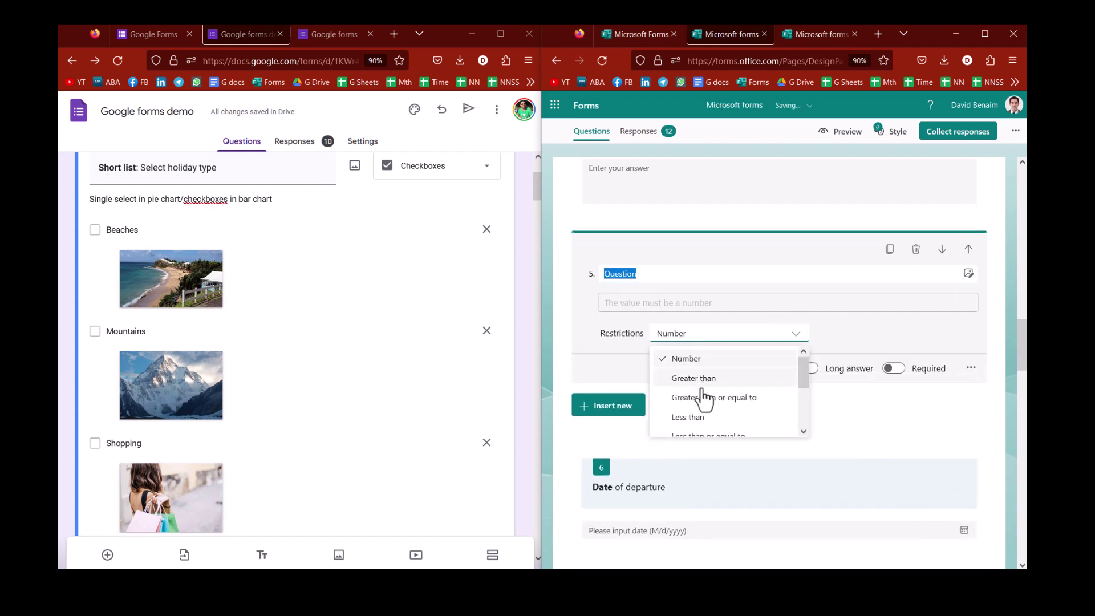
pyautogui.scroll(-2, 706, 399)
pyautogui.scroll(2, 742, 377)
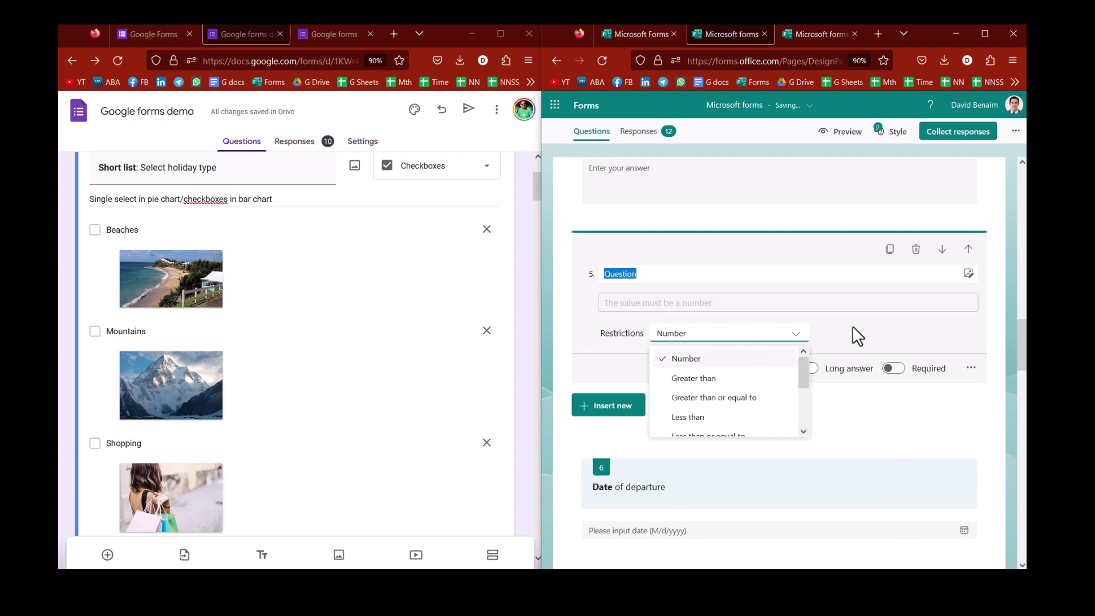
pyautogui.click(851, 335)
pyautogui.scroll(-6, 313, 318)
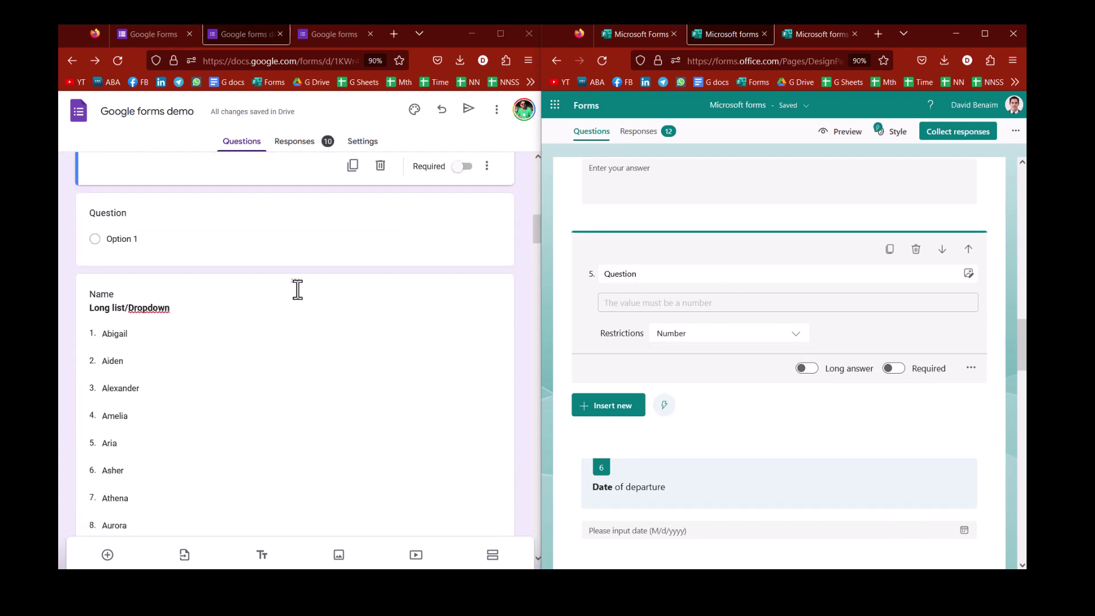
# - Make the blank Google question a Short answer and add response validation
pyautogui.click(285, 238)
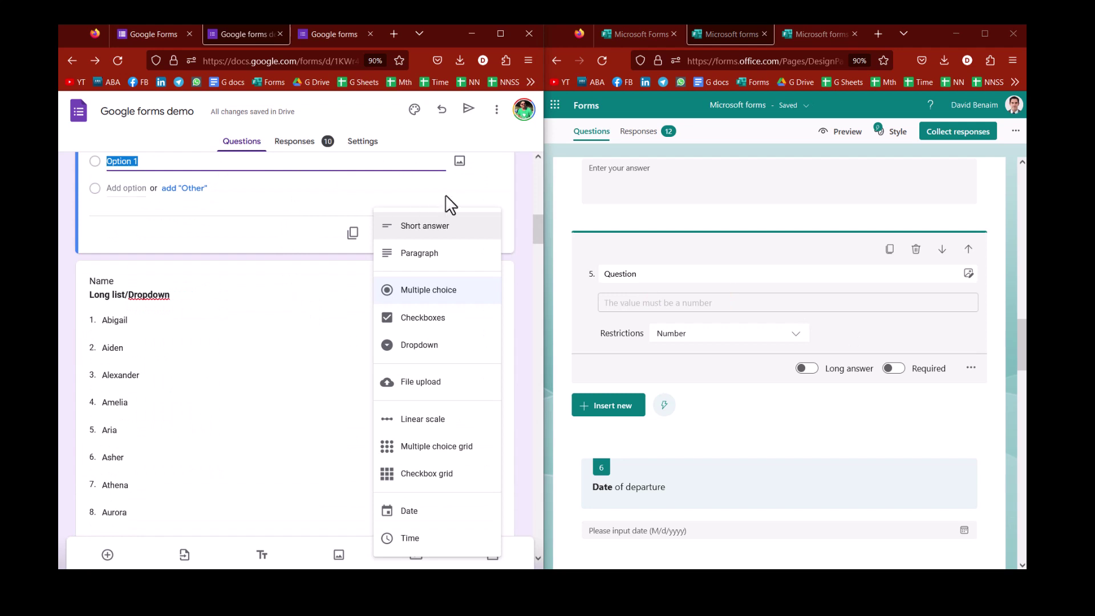
pyautogui.click(427, 234)
pyautogui.click(486, 327)
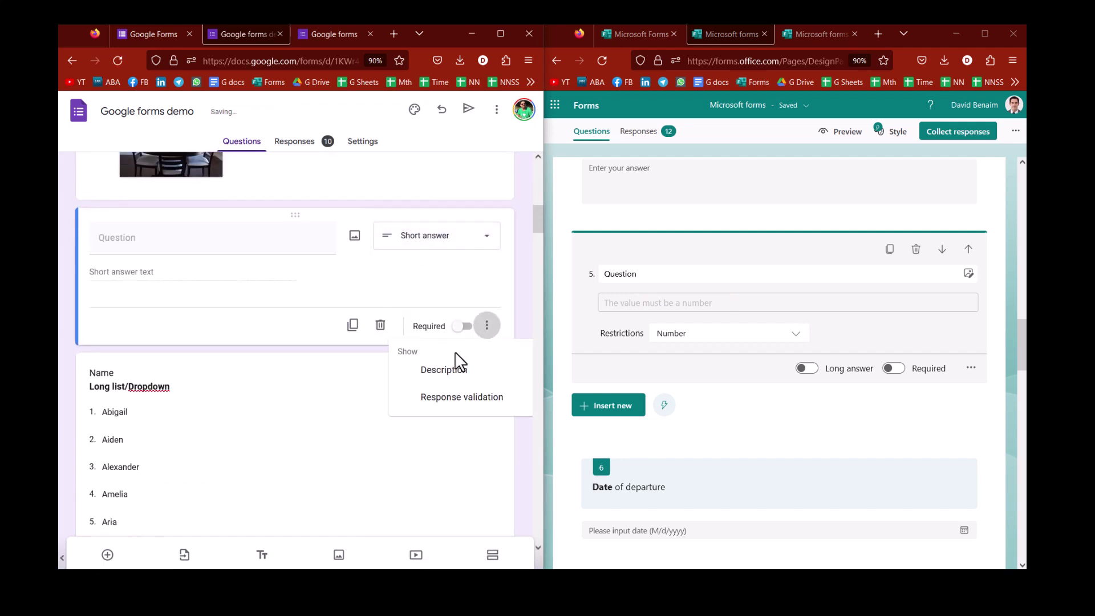
pyautogui.click(453, 398)
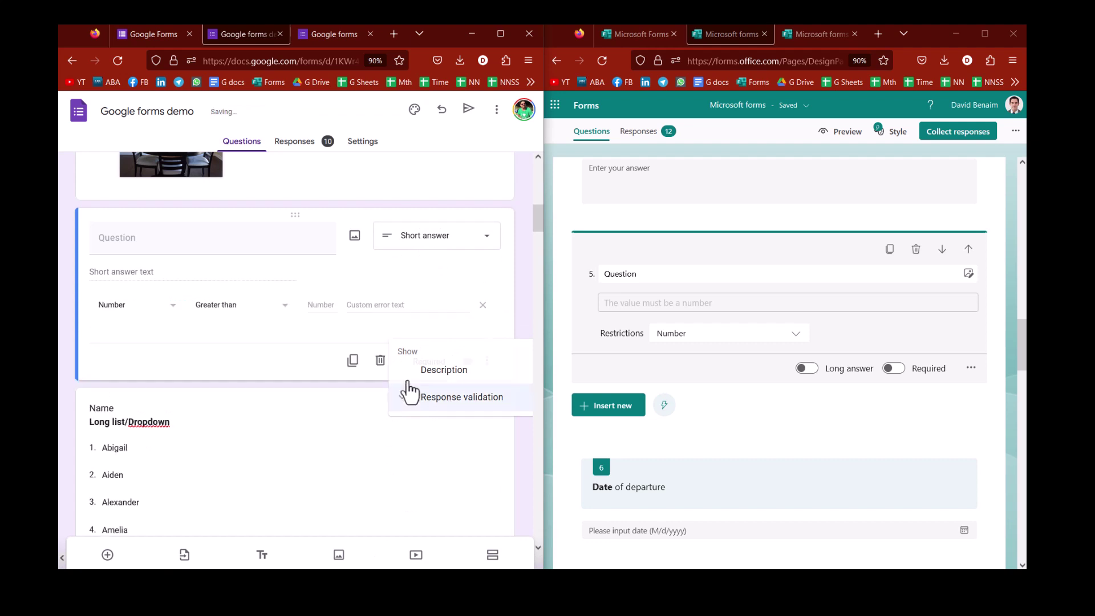
# - Try Text and Length validation, then settle on Regular expression
pyautogui.click(138, 306)
pyautogui.click(134, 334)
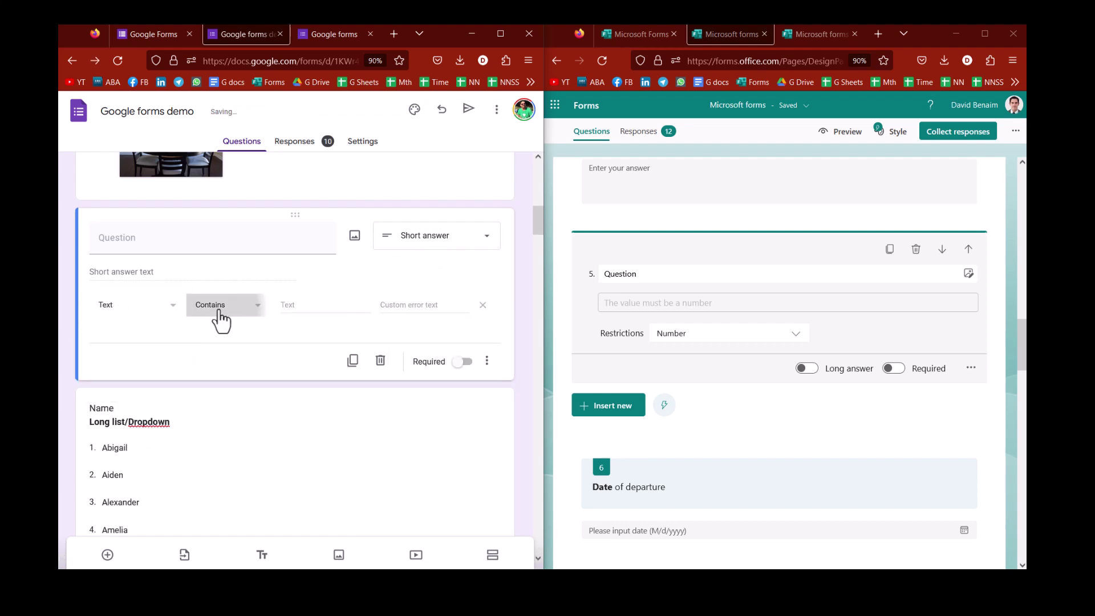
pyautogui.click(224, 317)
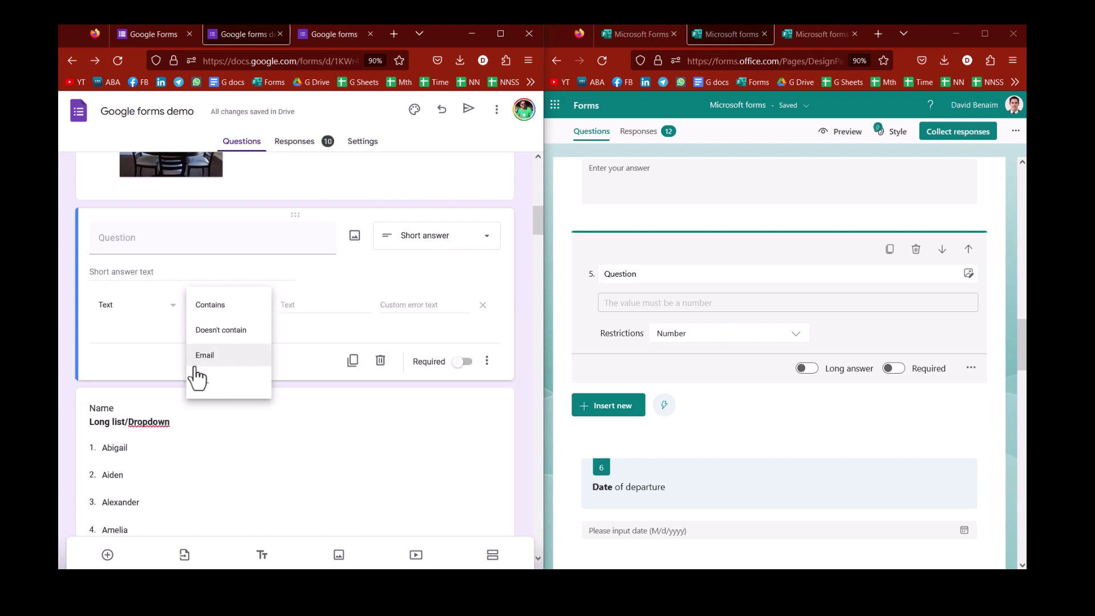
pyautogui.click(134, 315)
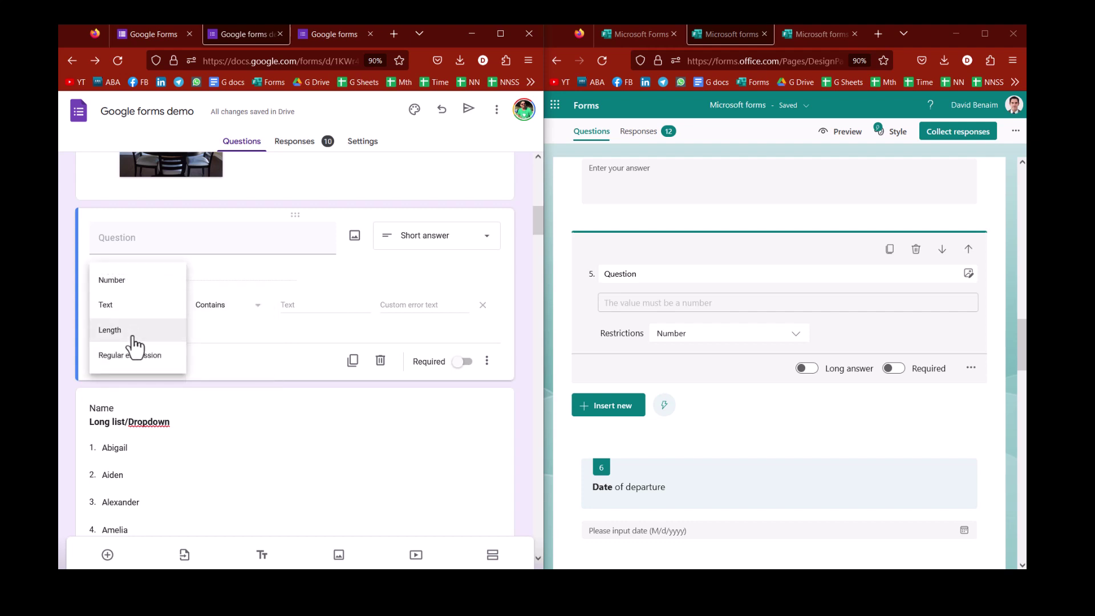
pyautogui.click(134, 336)
pyautogui.click(228, 309)
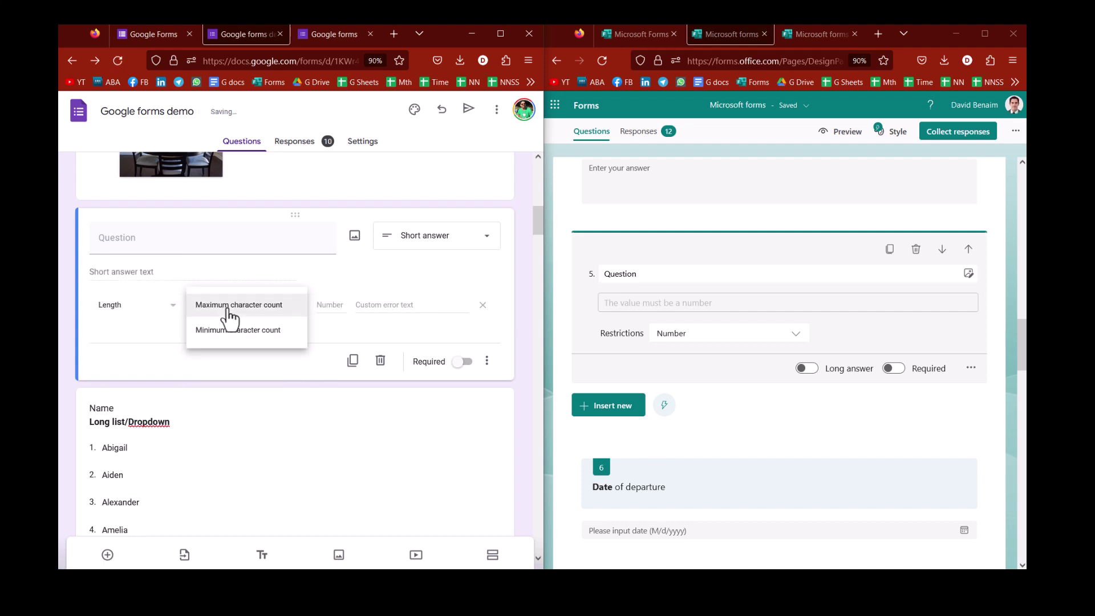
pyautogui.click(114, 307)
pyautogui.click(129, 336)
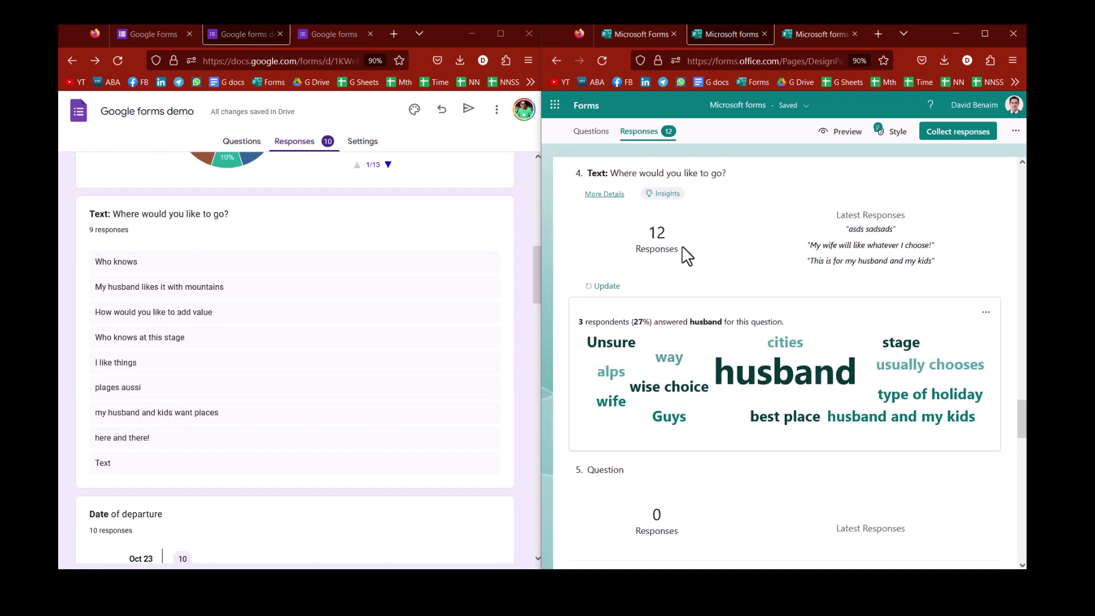
pyautogui.moveTo(736, 368)
pyautogui.click(603, 195)
pyautogui.scroll(-3, 758, 296)
pyautogui.scroll(3, 905, 338)
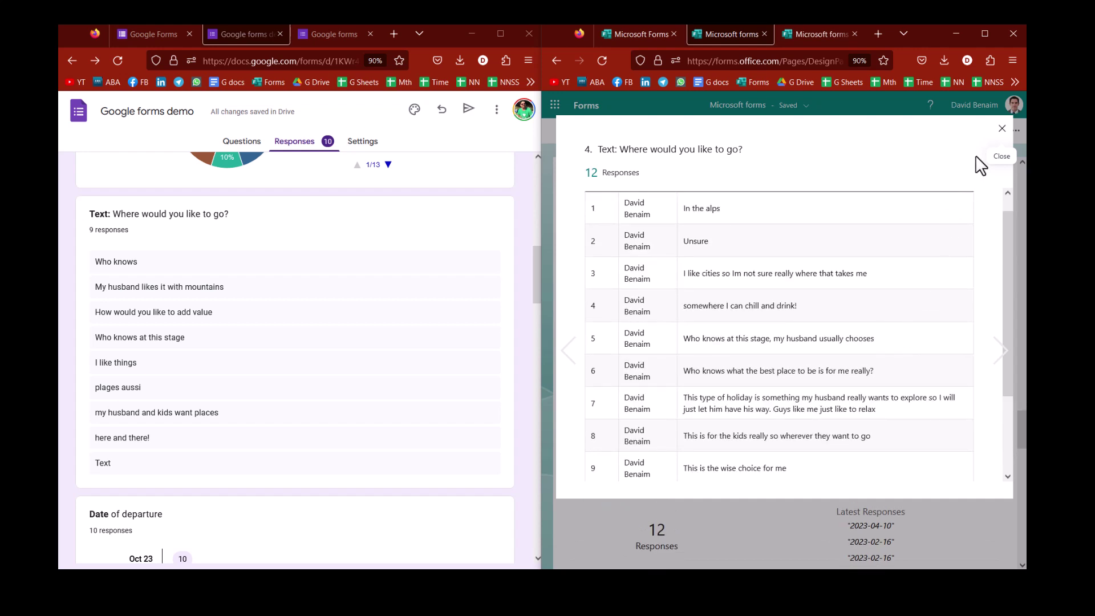
pyautogui.click(1002, 129)
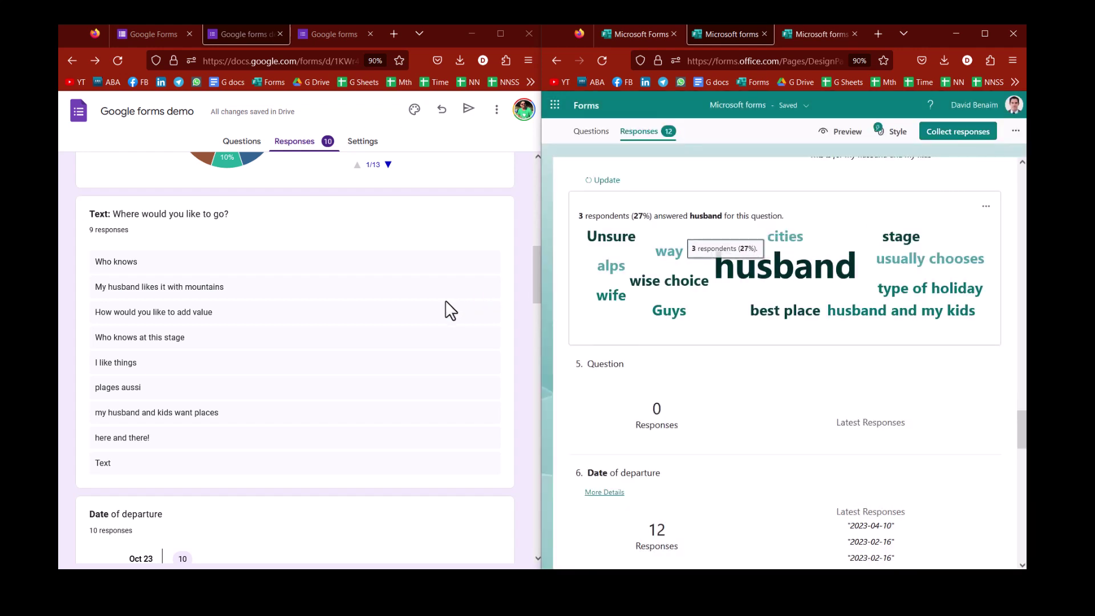
pyautogui.scroll(-4, 333, 308)
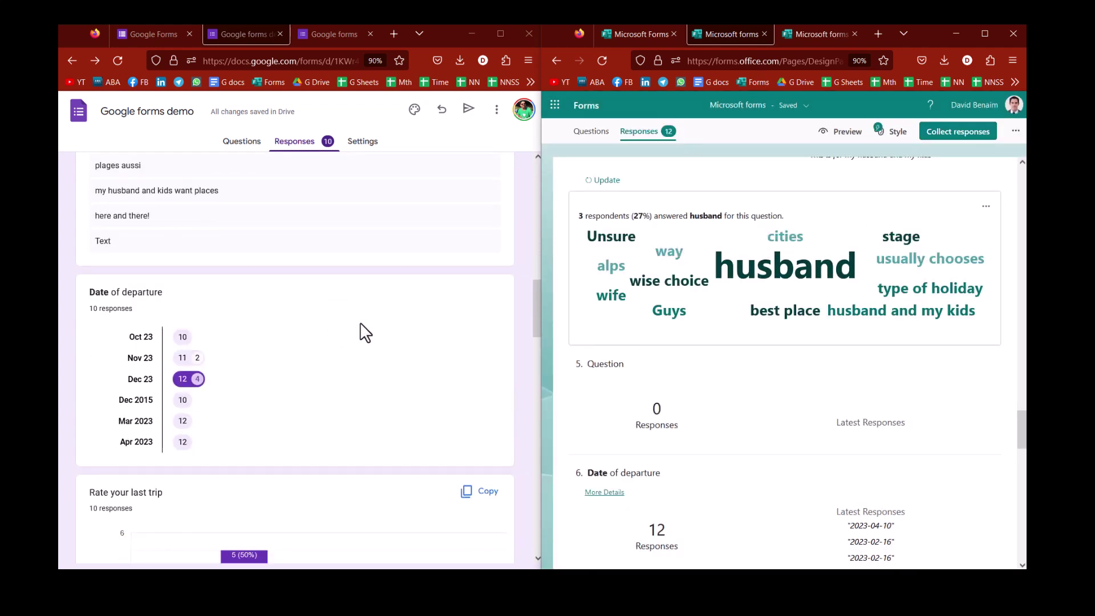
pyautogui.scroll(-2, 710, 387)
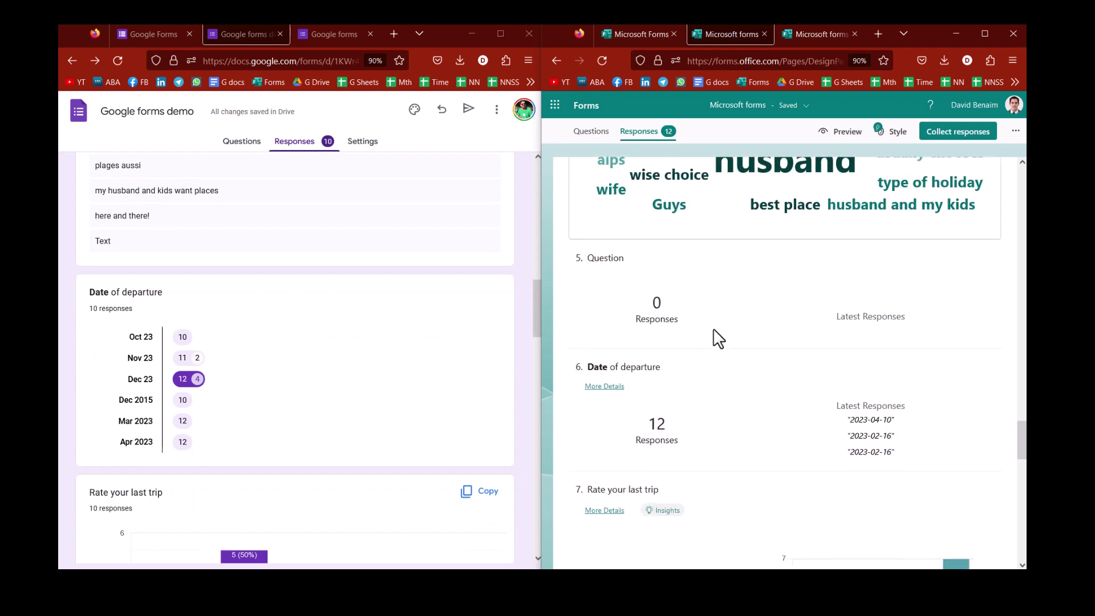
pyautogui.scroll(-4, 718, 315)
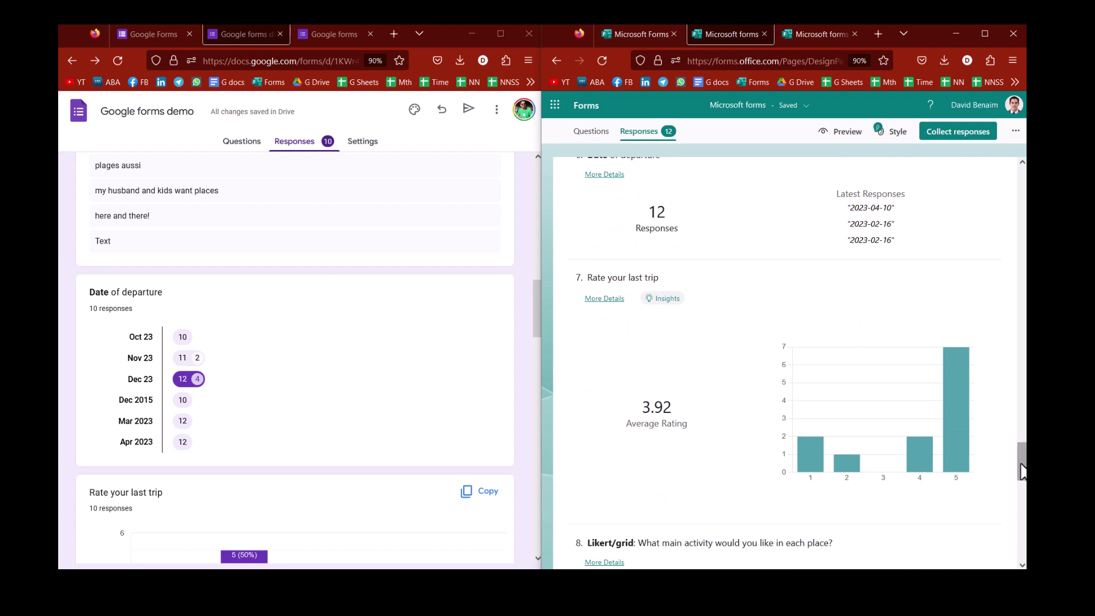
pyautogui.moveTo(1021, 465); pyautogui.dragTo(1021, 452)
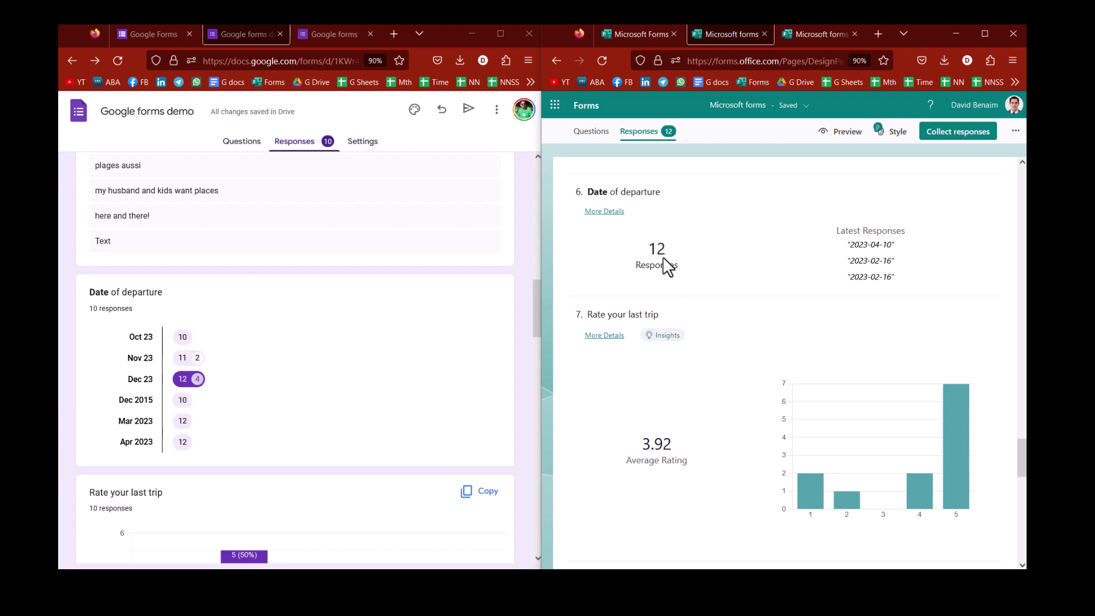
pyautogui.click(604, 212)
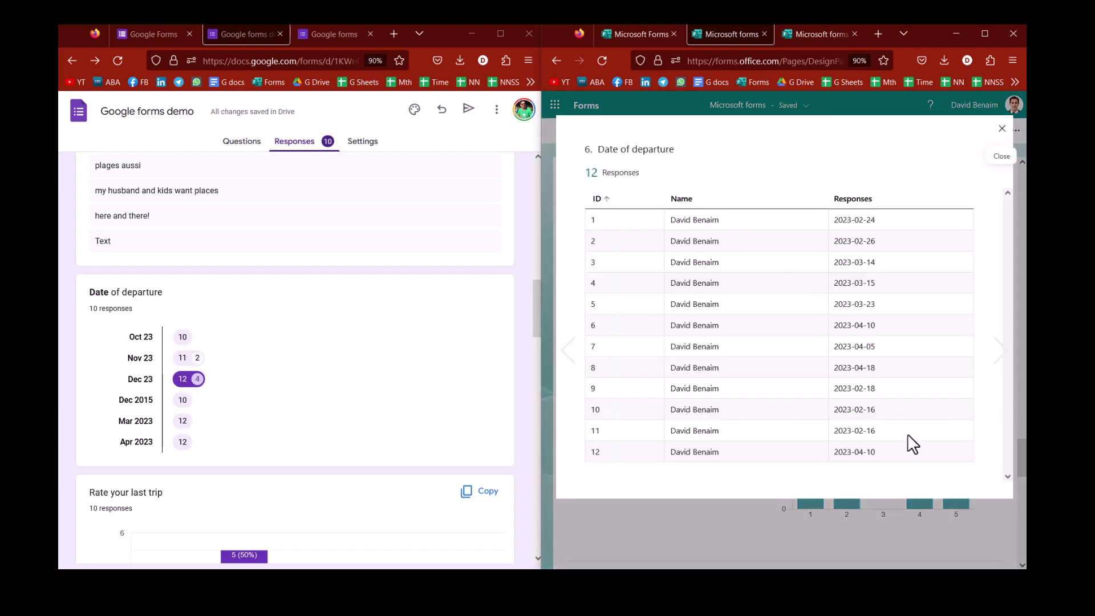
pyautogui.moveTo(838, 409); pyautogui.dragTo(883, 440)
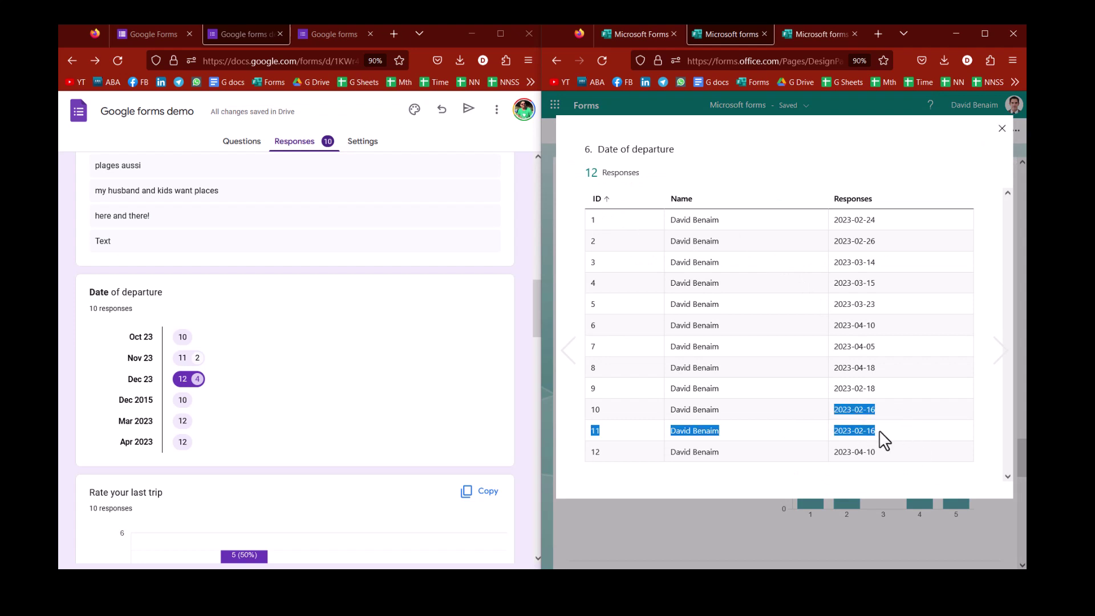
pyautogui.click(1002, 132)
pyautogui.scroll(-2, 725, 375)
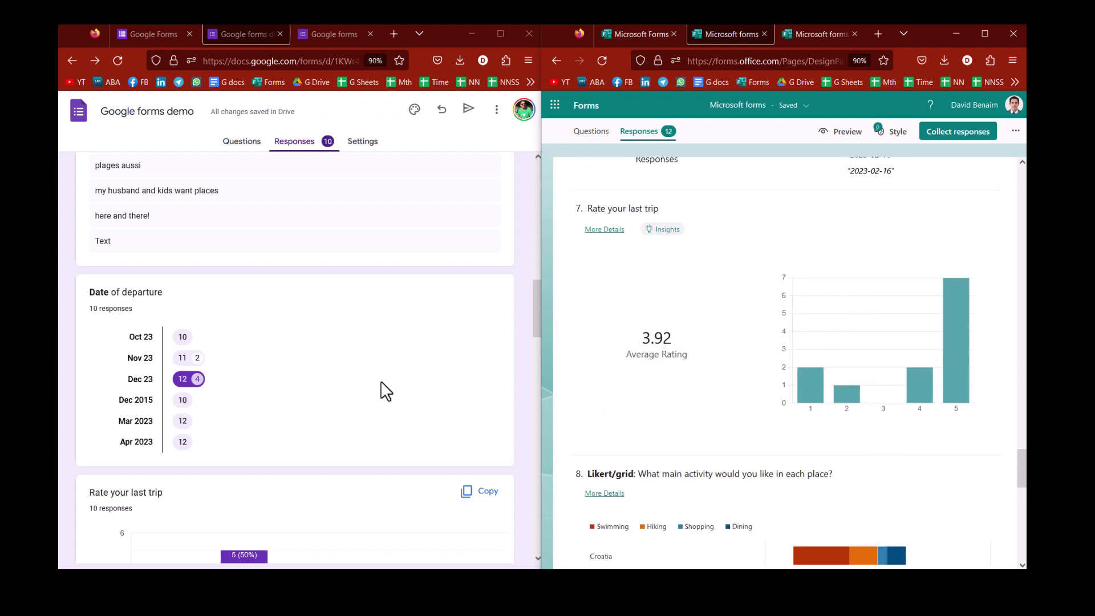
pyautogui.scroll(-4, 386, 391)
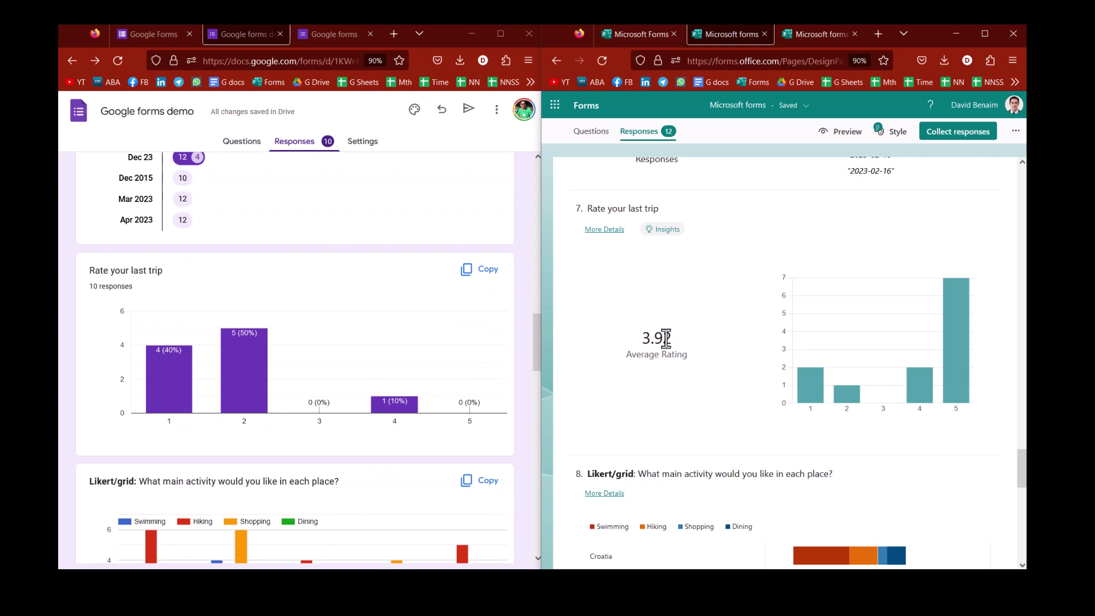
pyautogui.moveTo(647, 339); pyautogui.dragTo(692, 353)
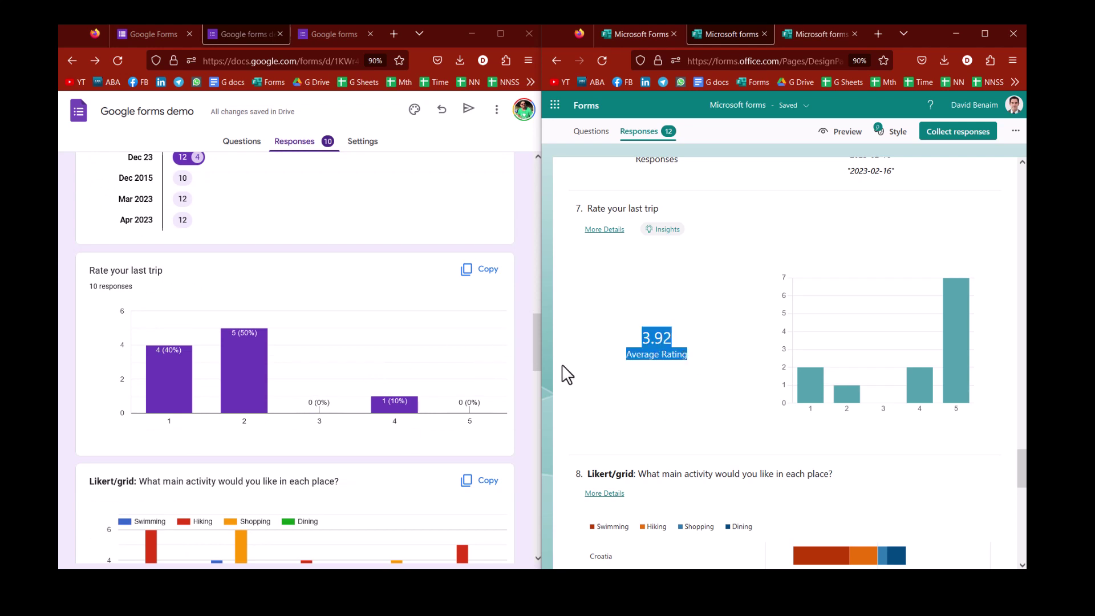
pyautogui.click(688, 293)
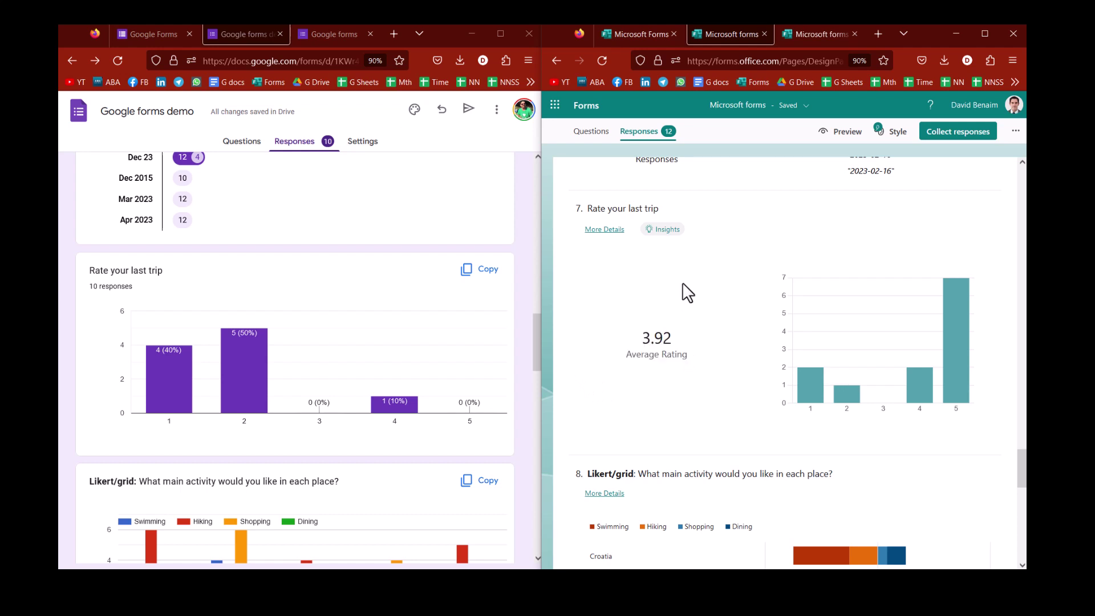
pyautogui.click(666, 235)
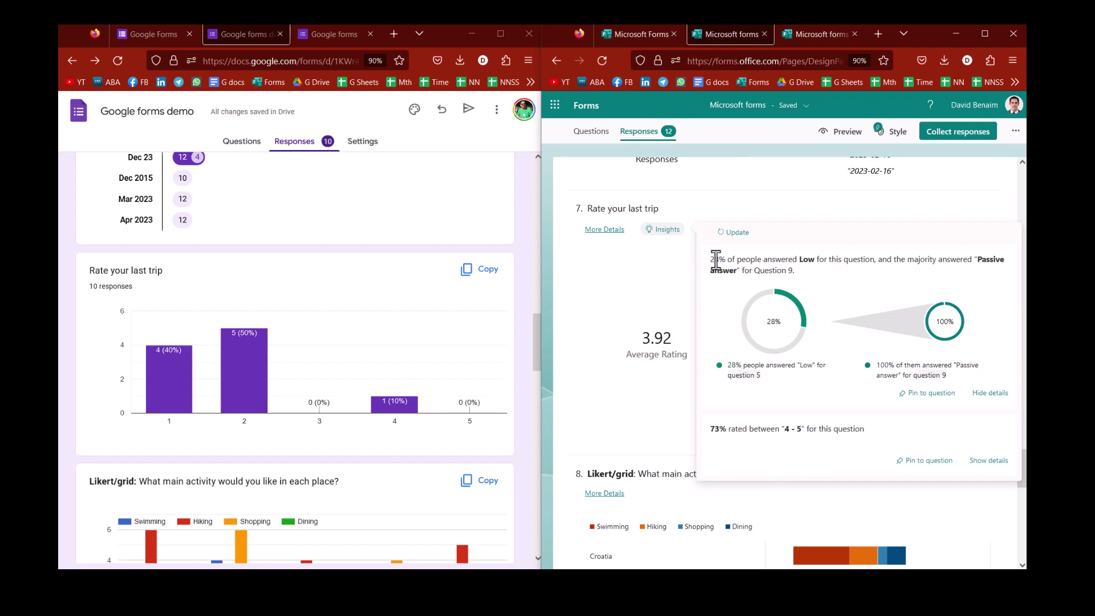
pyautogui.moveTo(711, 260); pyautogui.dragTo(797, 272)
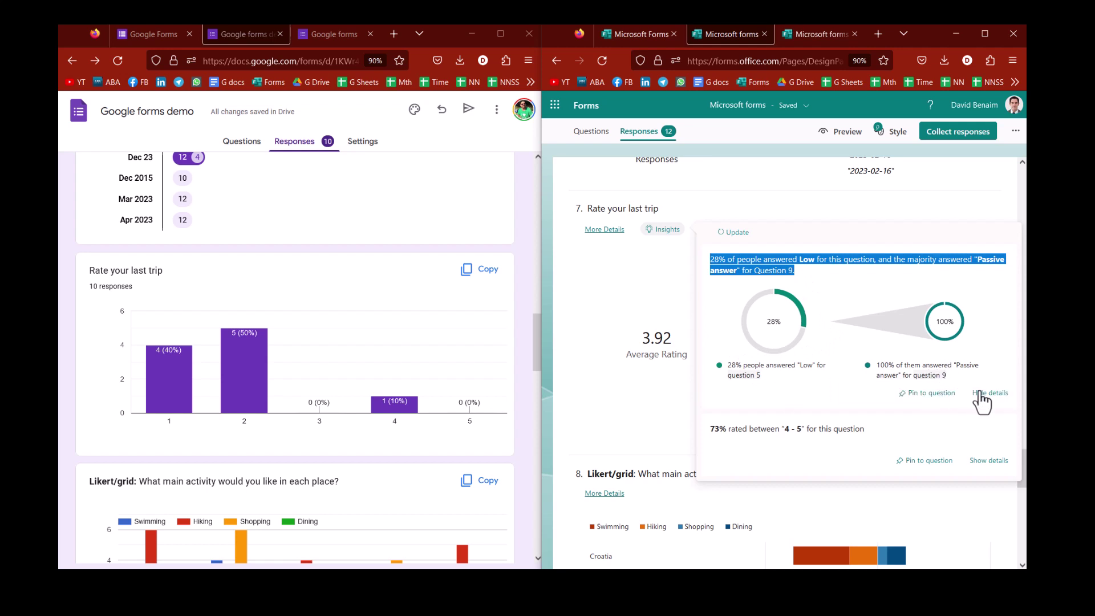
pyautogui.click(655, 291)
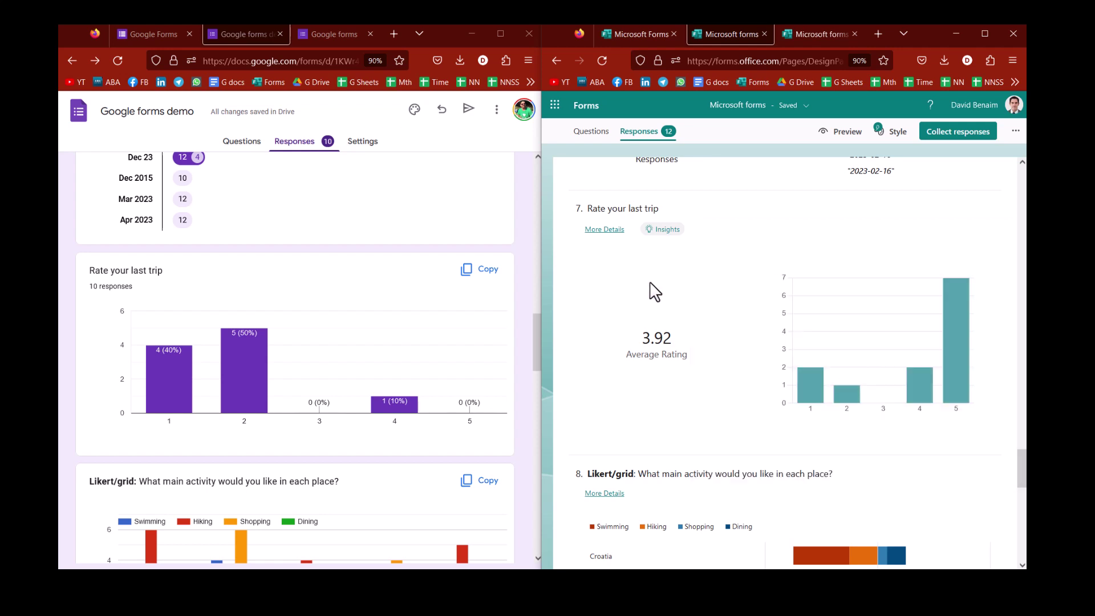
# - Scroll both summaries to the main-activity Likert grid charts
pyautogui.scroll(-5, 650, 296)
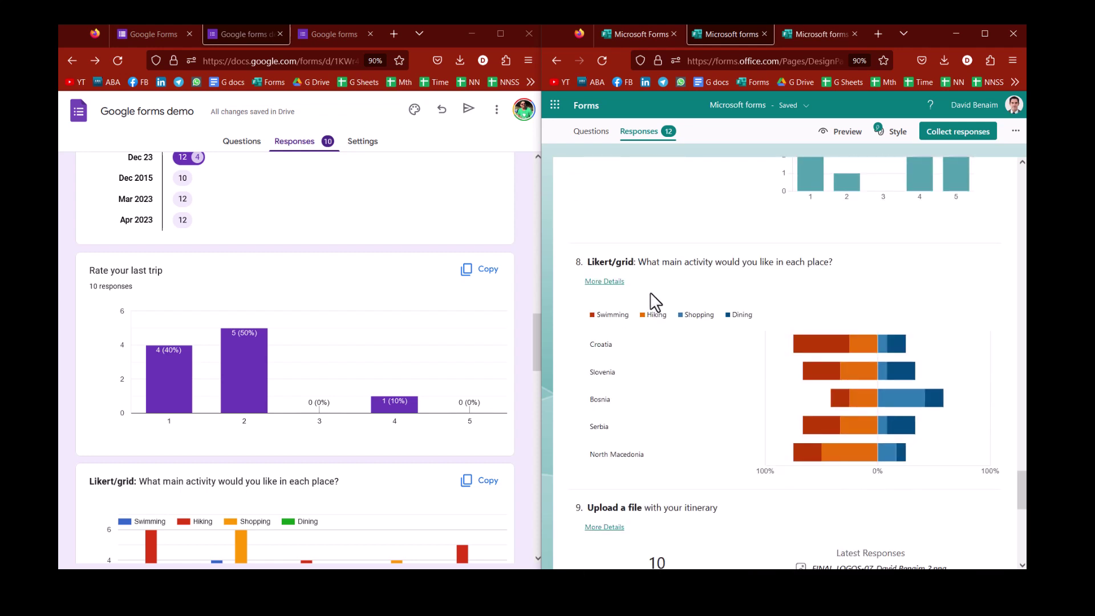
pyautogui.scroll(2, 648, 292)
pyautogui.scroll(-4, 348, 398)
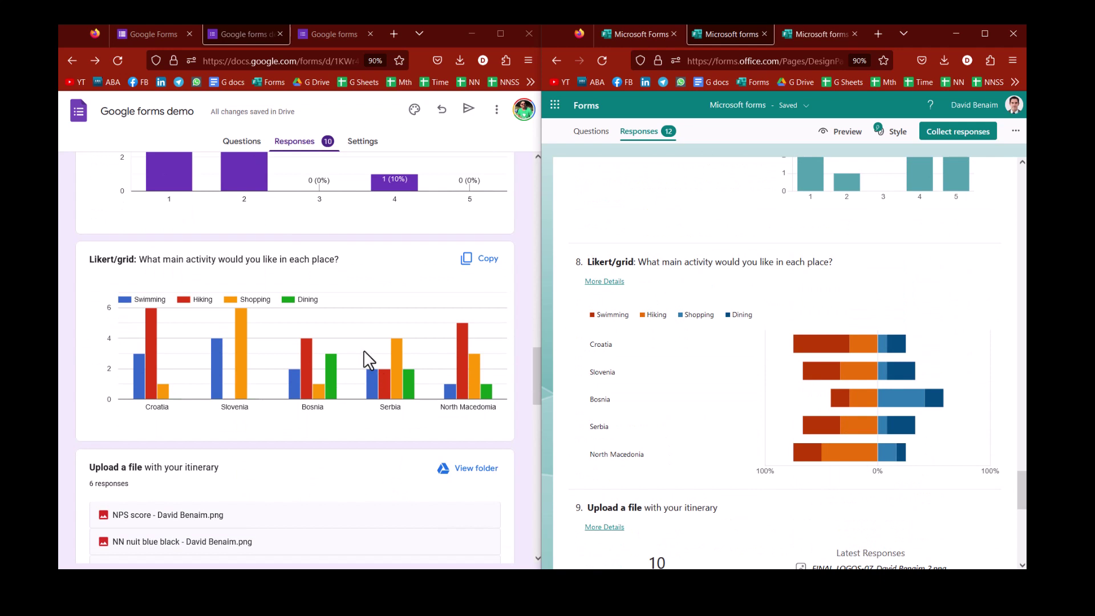
pyautogui.moveTo(158, 385)
pyautogui.moveTo(230, 388)
pyautogui.moveTo(834, 343)
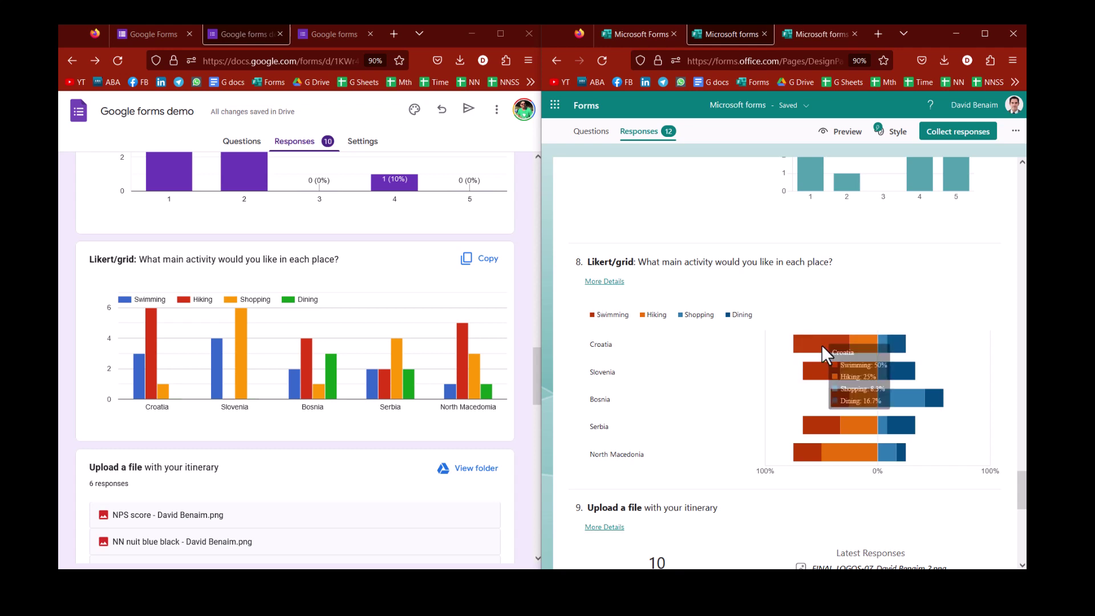
pyautogui.moveTo(881, 450)
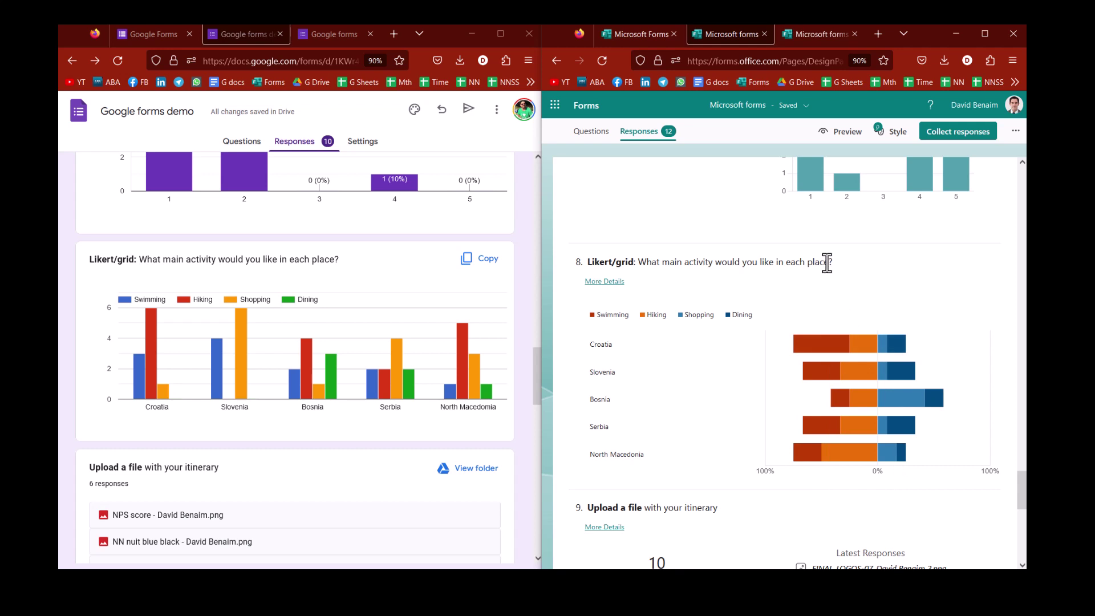
# - Scroll to the 'Upload a file with your itinerary' results and view Microsoft's full file list
pyautogui.scroll(-5, 741, 333)
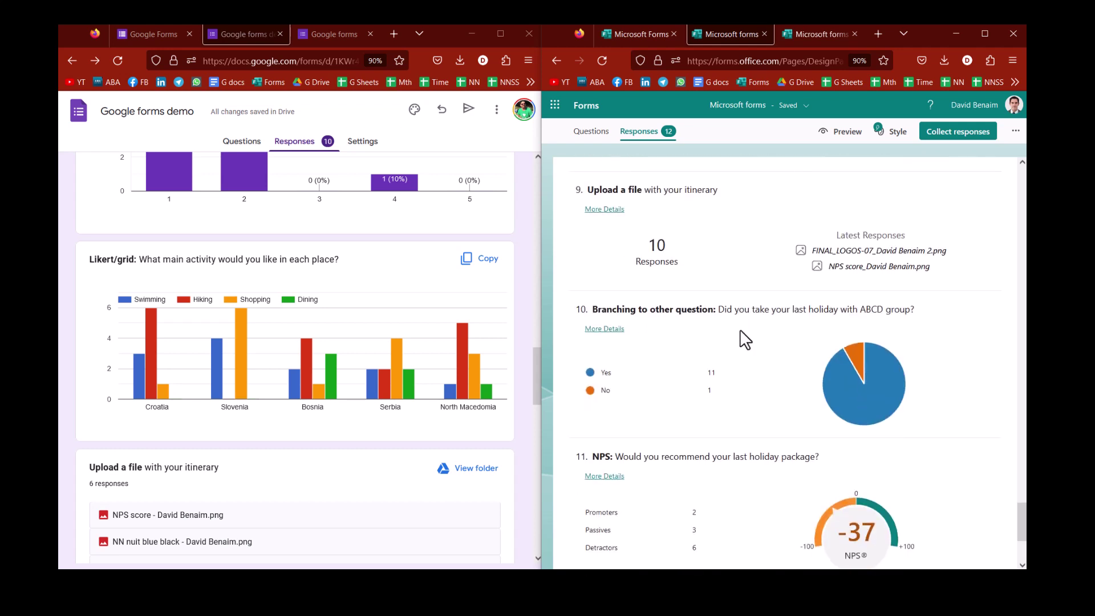
pyautogui.scroll(-4, 392, 355)
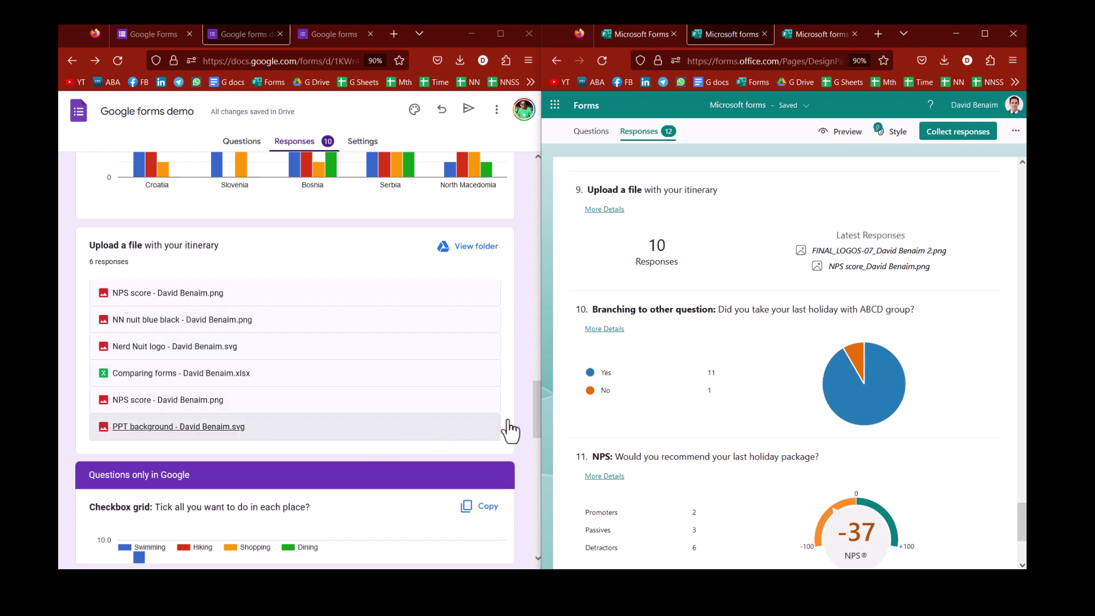
pyautogui.click(615, 210)
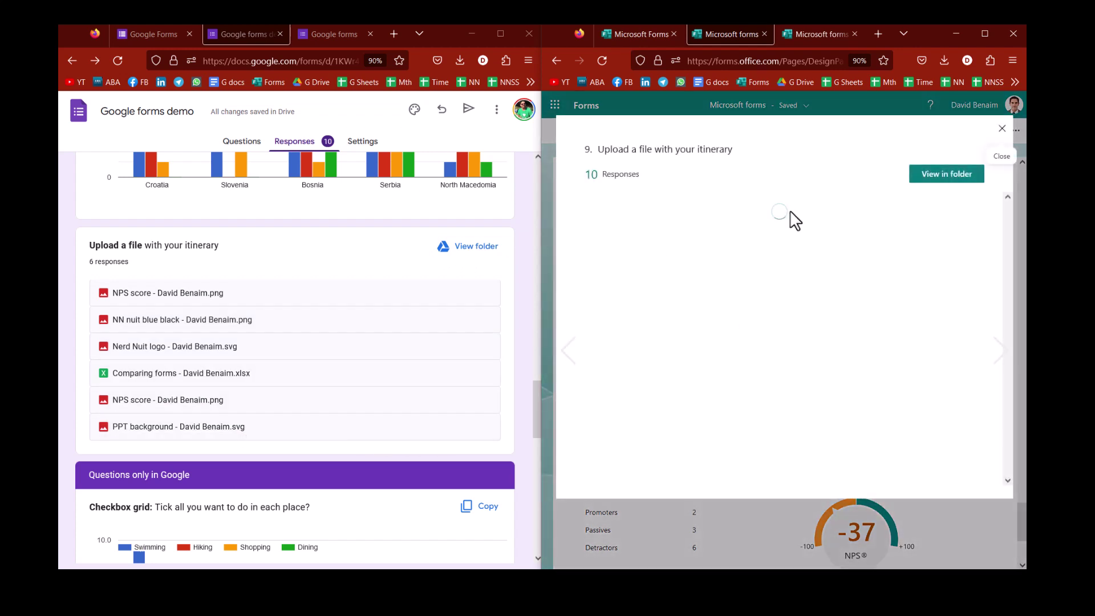
pyautogui.click(1002, 129)
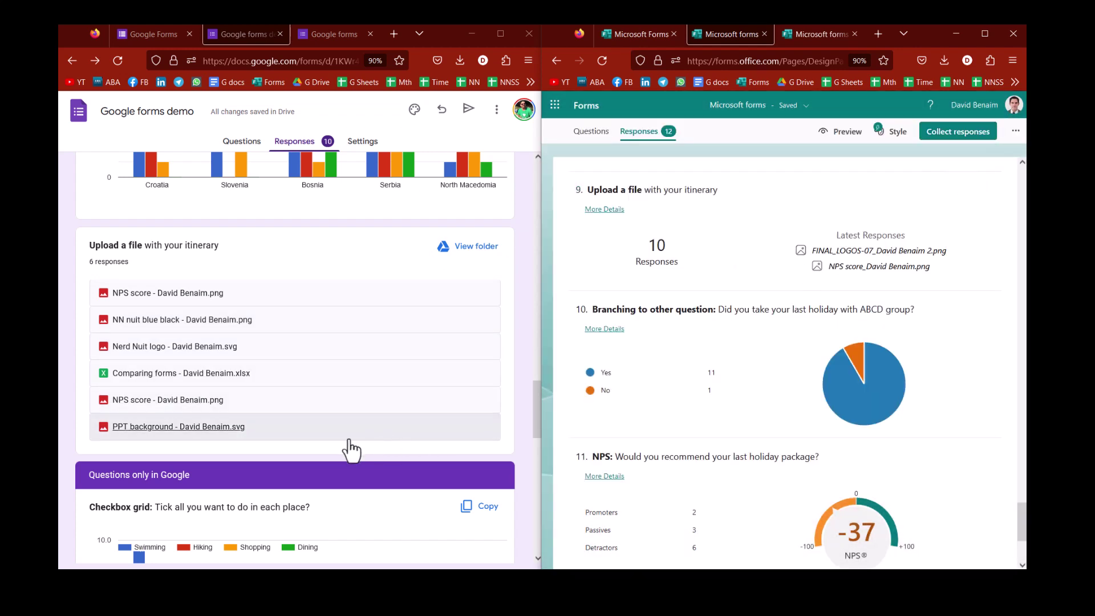
pyautogui.scroll(-4, 325, 454)
# - Scroll Google past the checkbox grid and time charts to the branching pie chart
pyautogui.scroll(-1, 724, 349)
pyautogui.scroll(-1, 729, 357)
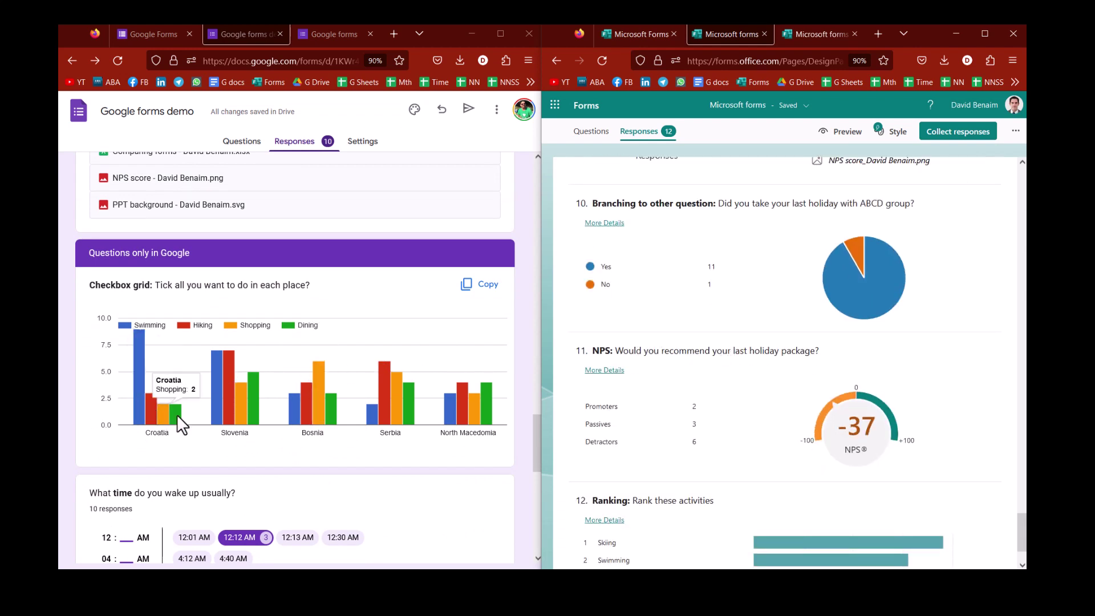
pyautogui.scroll(7, 462, 394)
pyautogui.scroll(-7, 263, 399)
pyautogui.scroll(-2, 262, 394)
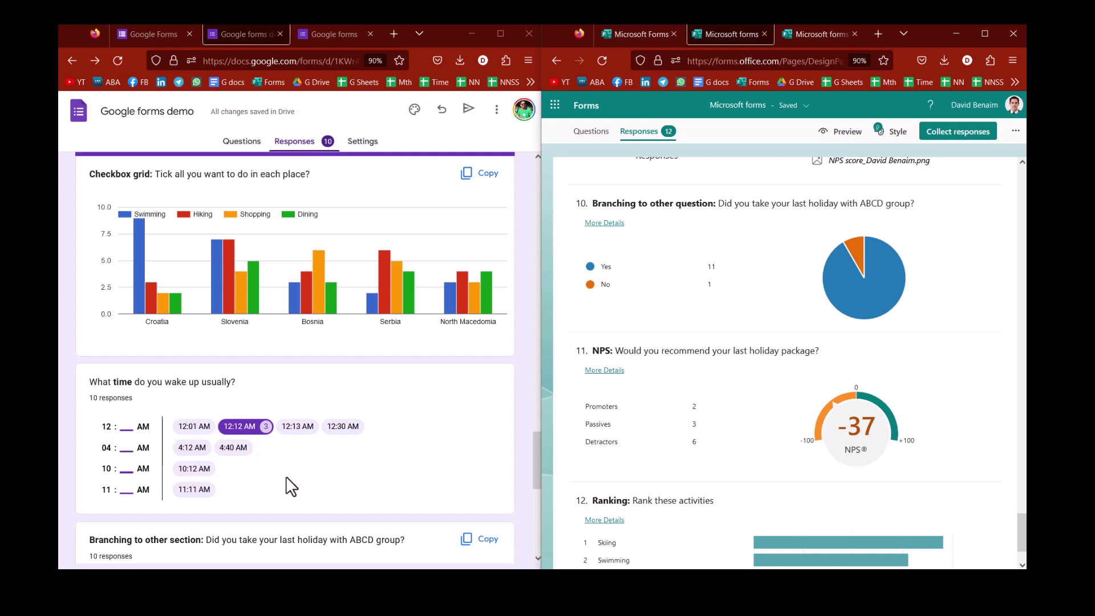
pyautogui.scroll(-4, 288, 484)
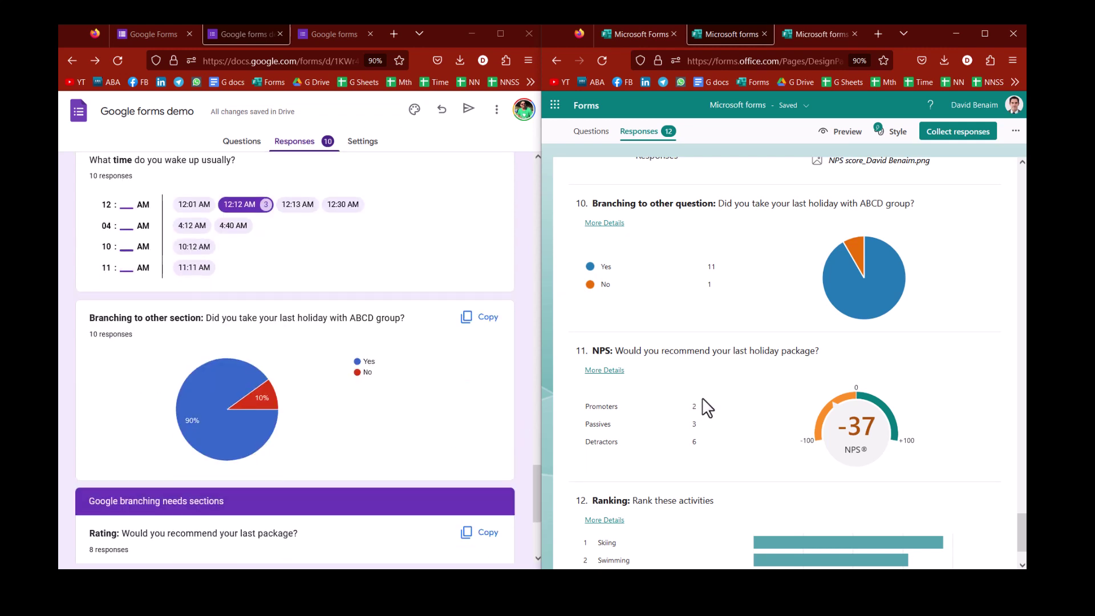
pyautogui.scroll(-1, 706, 406)
pyautogui.scroll(2, 704, 405)
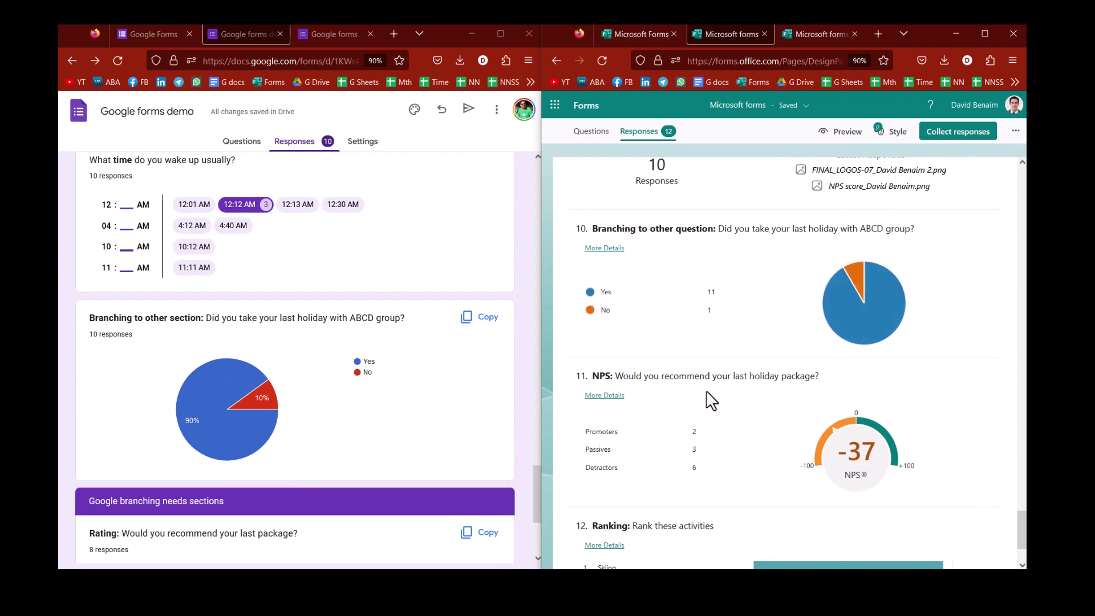
pyautogui.scroll(-2, 710, 394)
# - Scroll Google to the Rating chart and check Microsoft's NPS response details
pyautogui.scroll(-4, 317, 415)
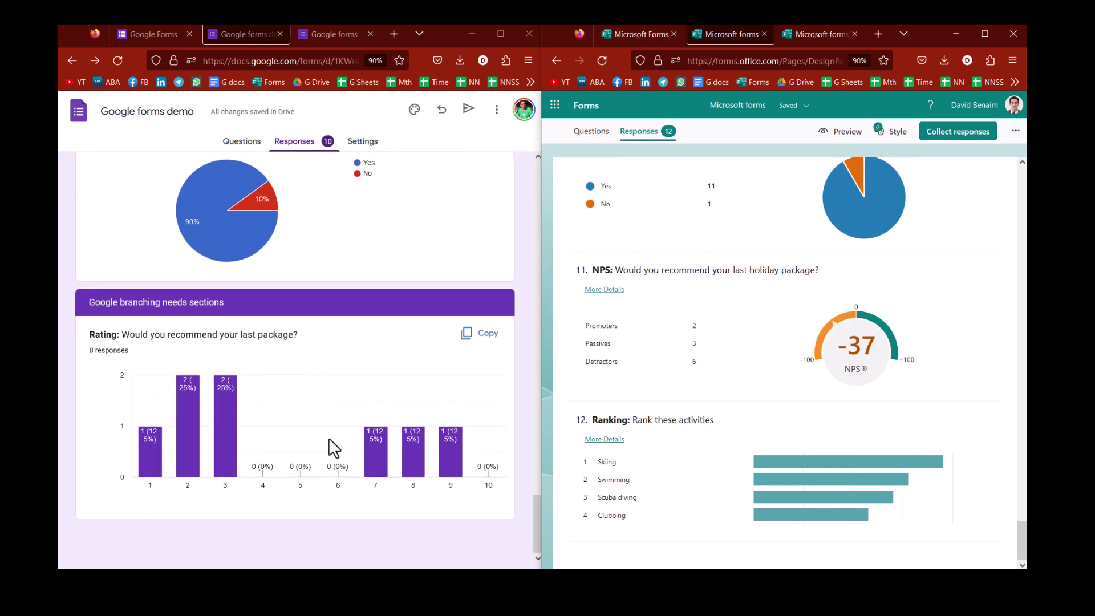
pyautogui.moveTo(444, 455)
pyautogui.click(602, 289)
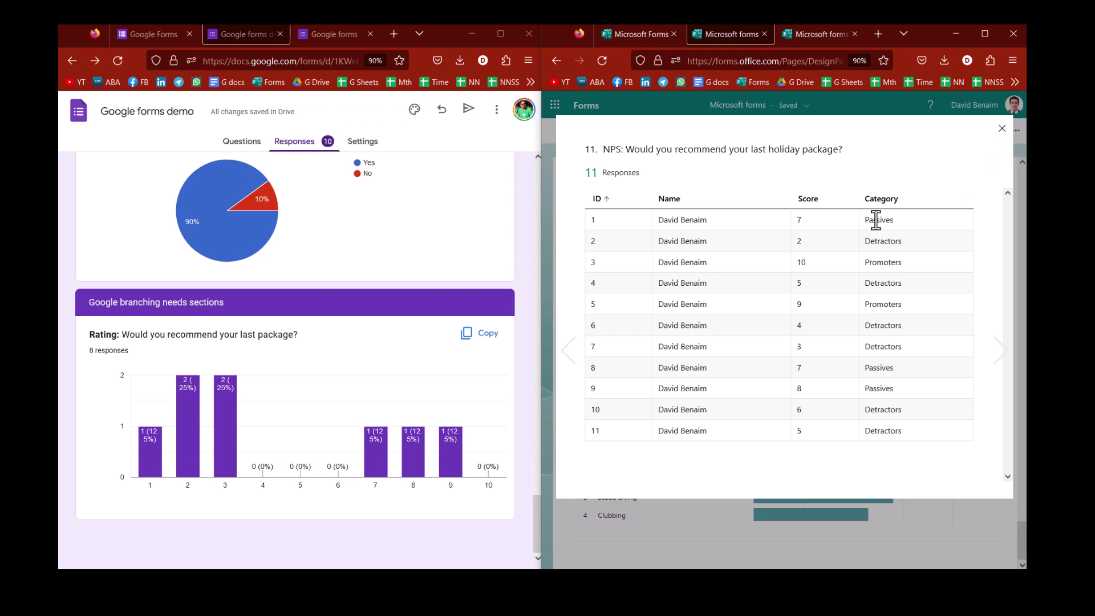
pyautogui.click(1001, 129)
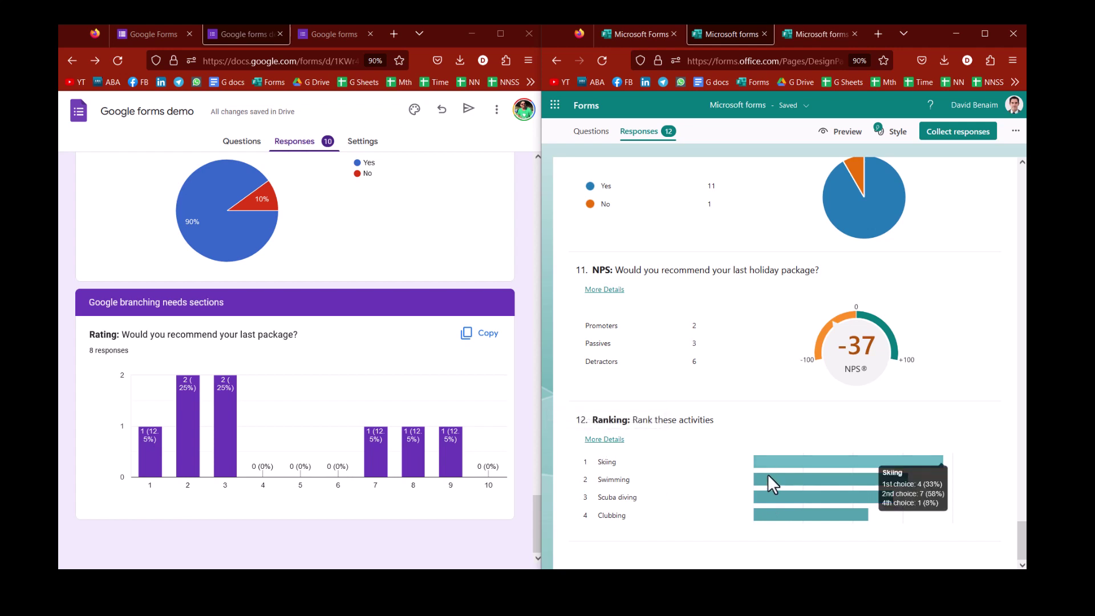
# - Open the Ranking question's table of every respondent's 1st–4th activity choices
pyautogui.click(606, 440)
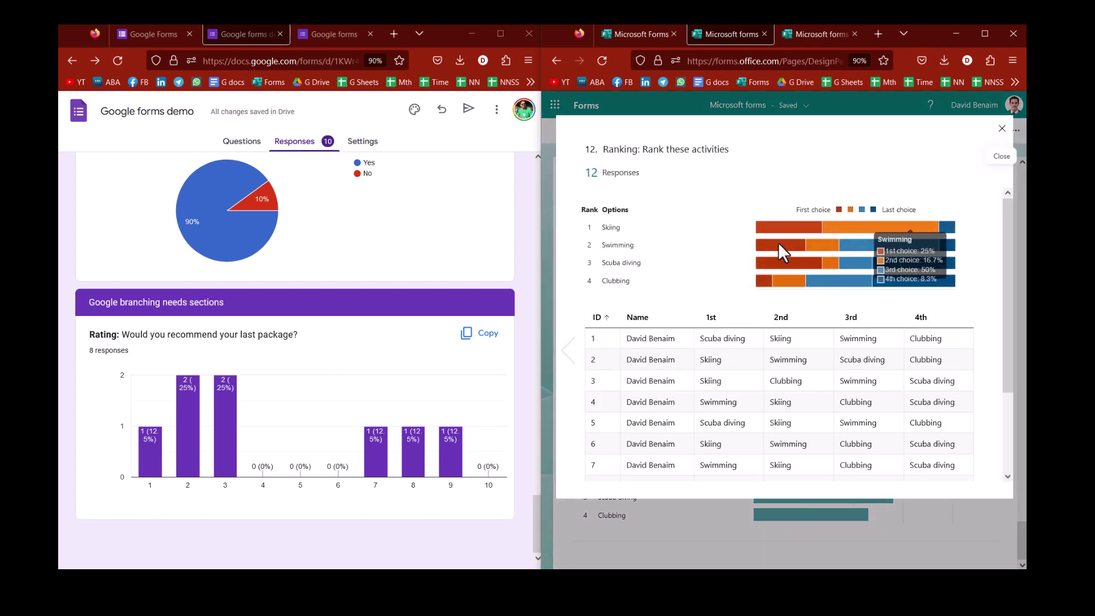
pyautogui.scroll(-2, 805, 325)
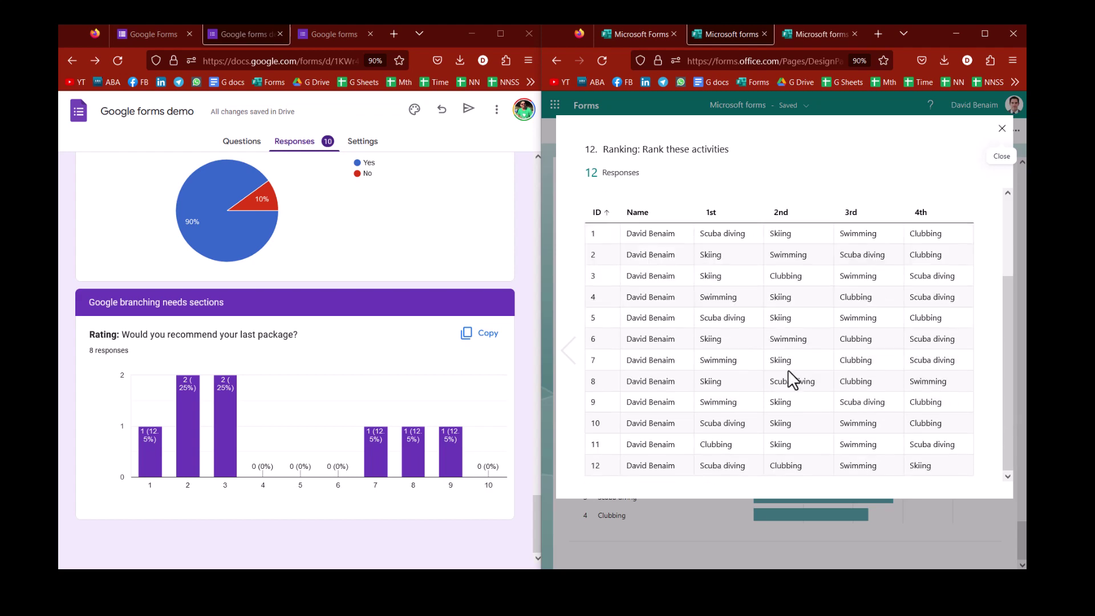
pyautogui.scroll(2, 790, 377)
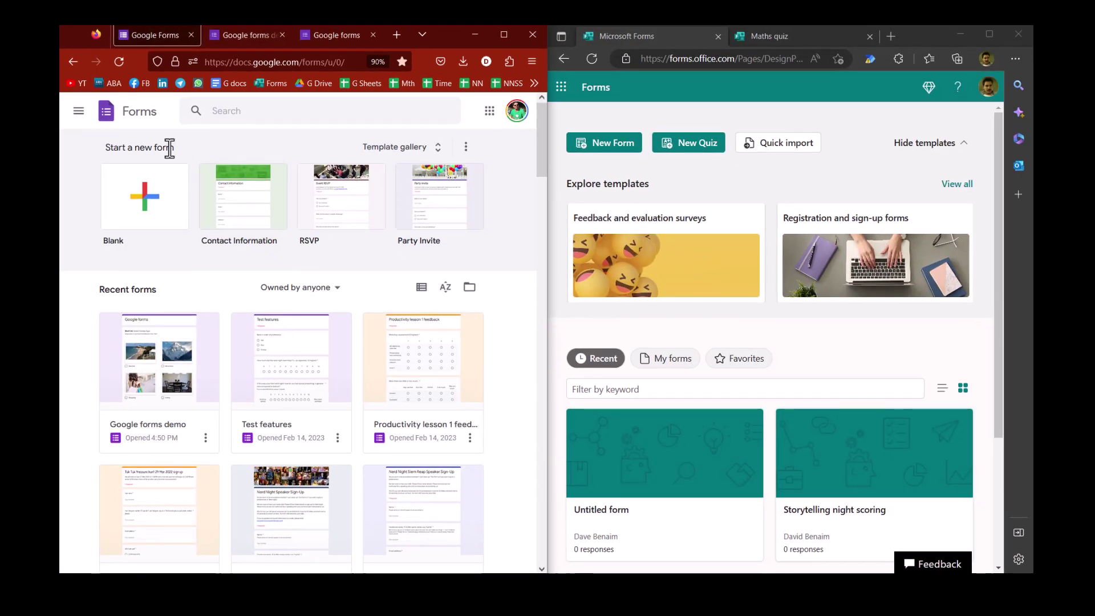
# - Open and dismiss the Google Forms main menu and the Microsoft 365 app list
pyautogui.click(78, 112)
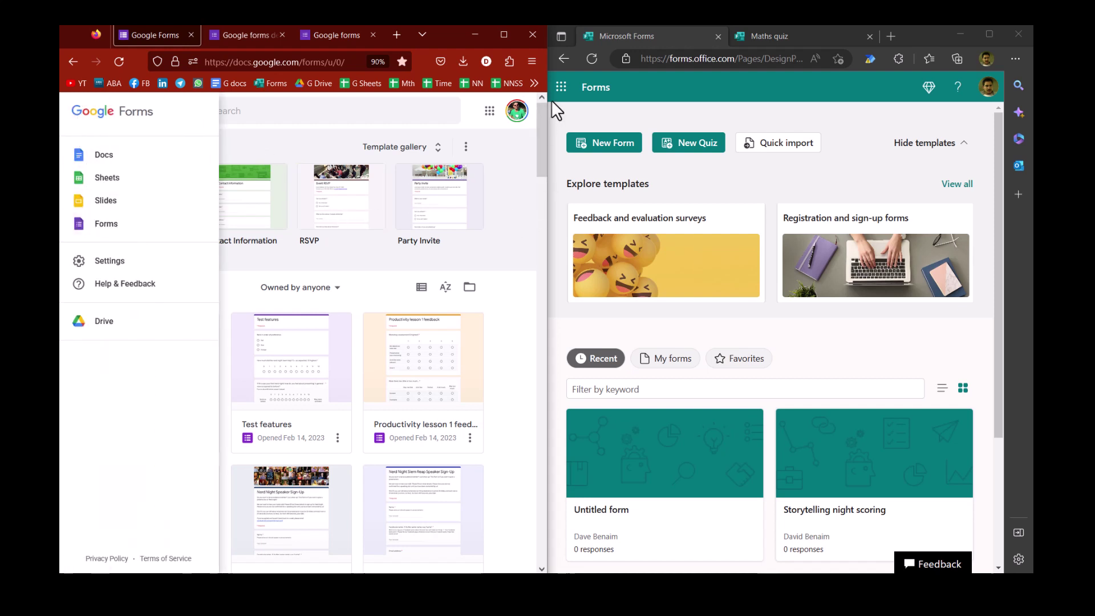
pyautogui.click(563, 88)
pyautogui.click(565, 89)
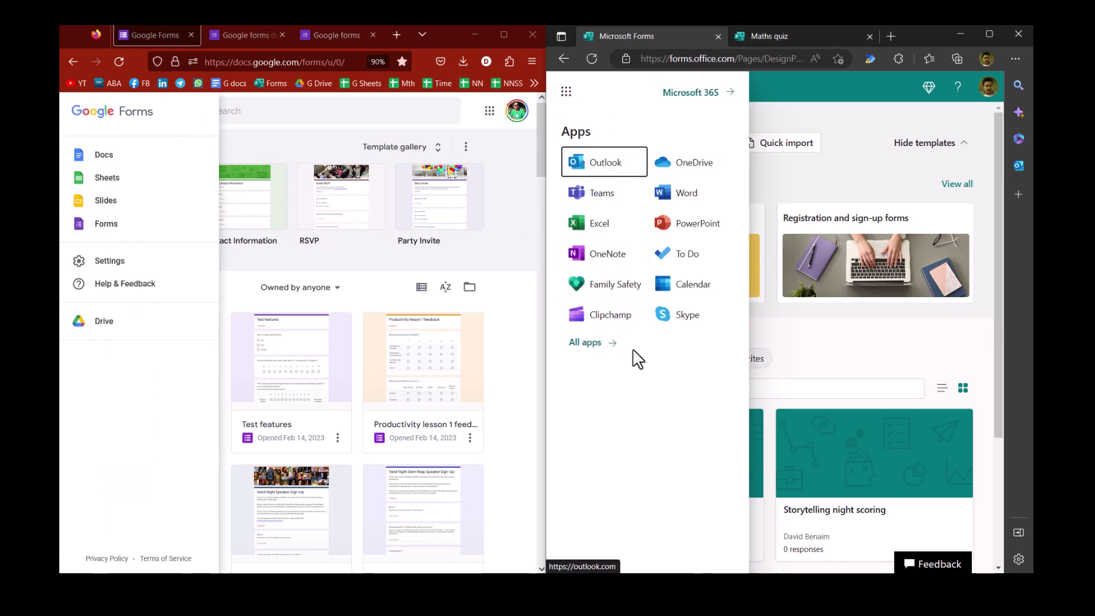
pyautogui.click(840, 93)
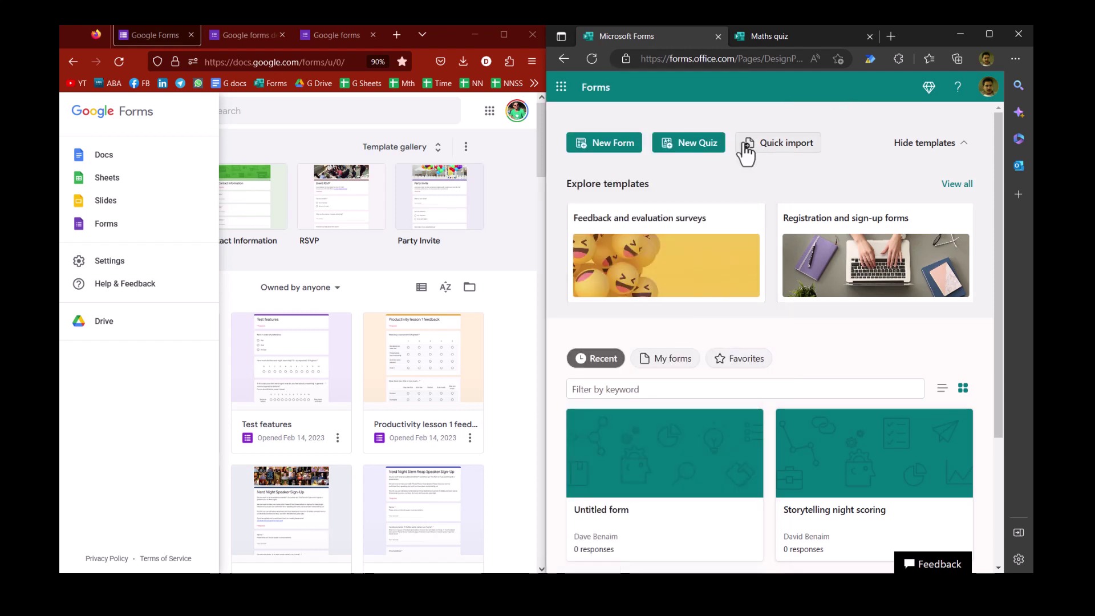
pyautogui.click(493, 138)
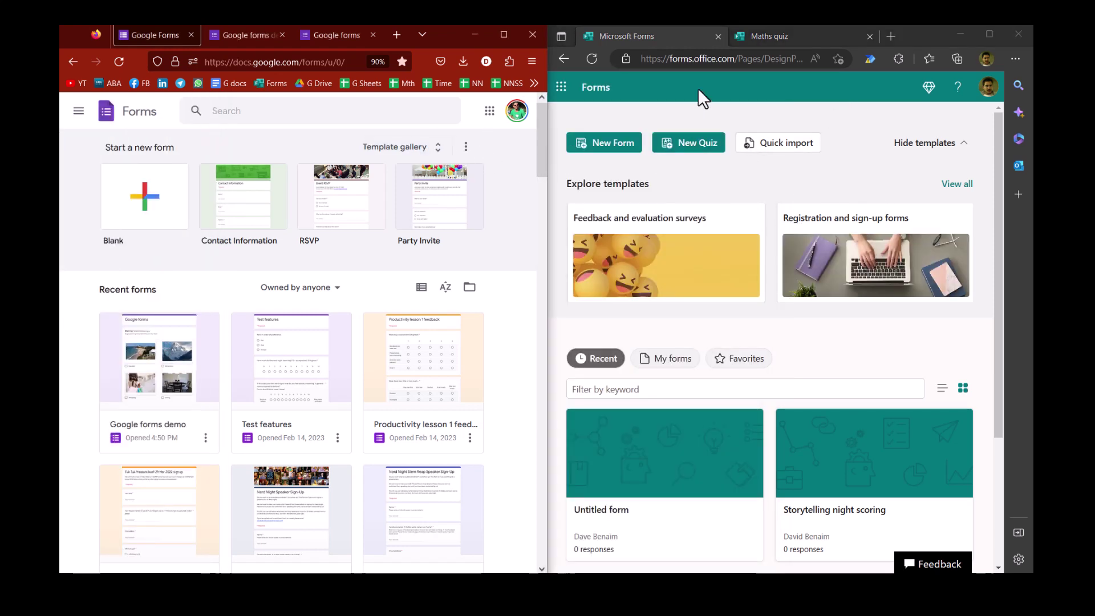
# - Show the Maths quiz response summary beside the Google forms demo editor
pyautogui.click(770, 37)
pyautogui.click(990, 119)
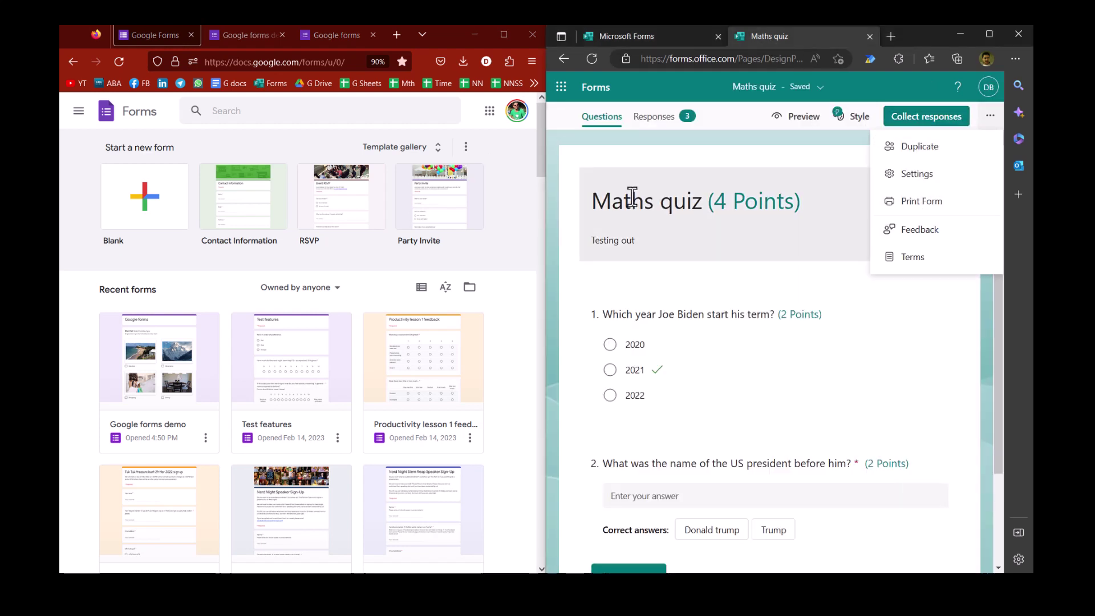
pyautogui.click(245, 42)
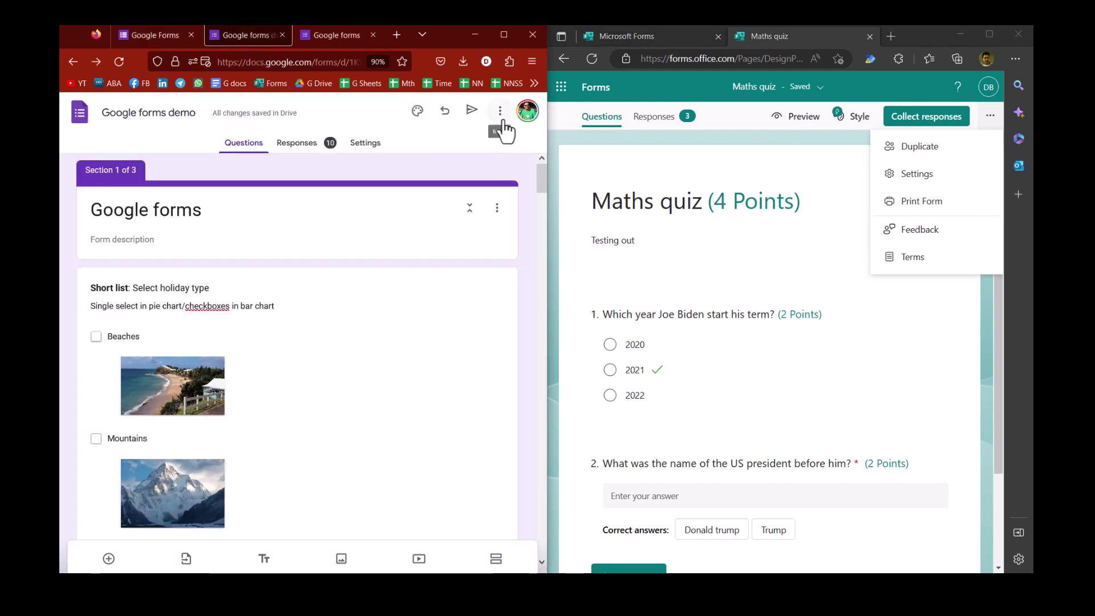
pyautogui.click(664, 121)
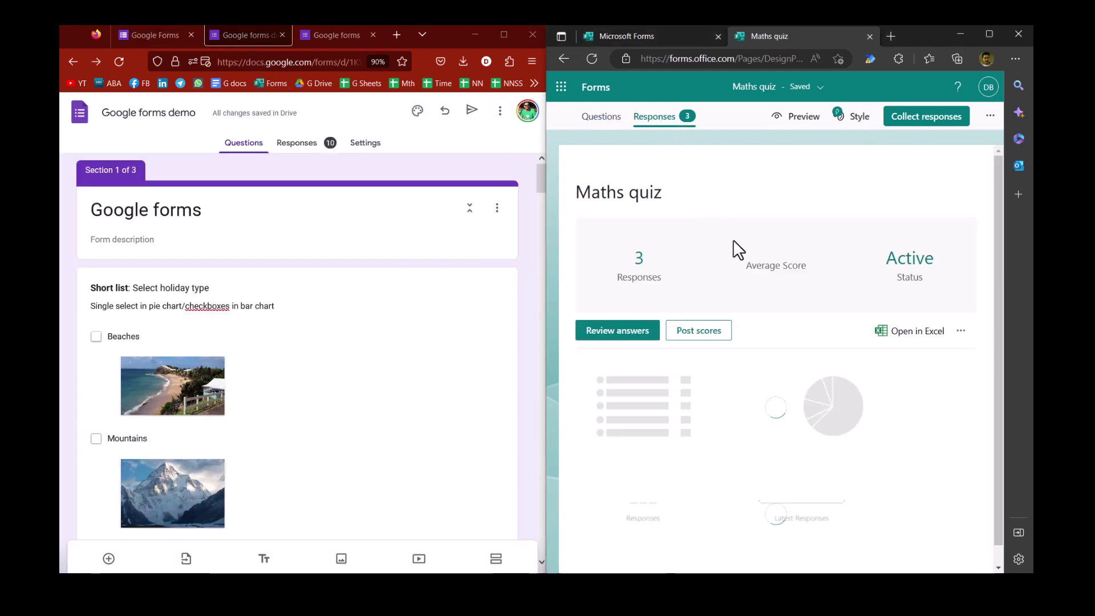
# - Check and dismiss the extra-options menus on the quiz responses and Google form
pyautogui.click(961, 332)
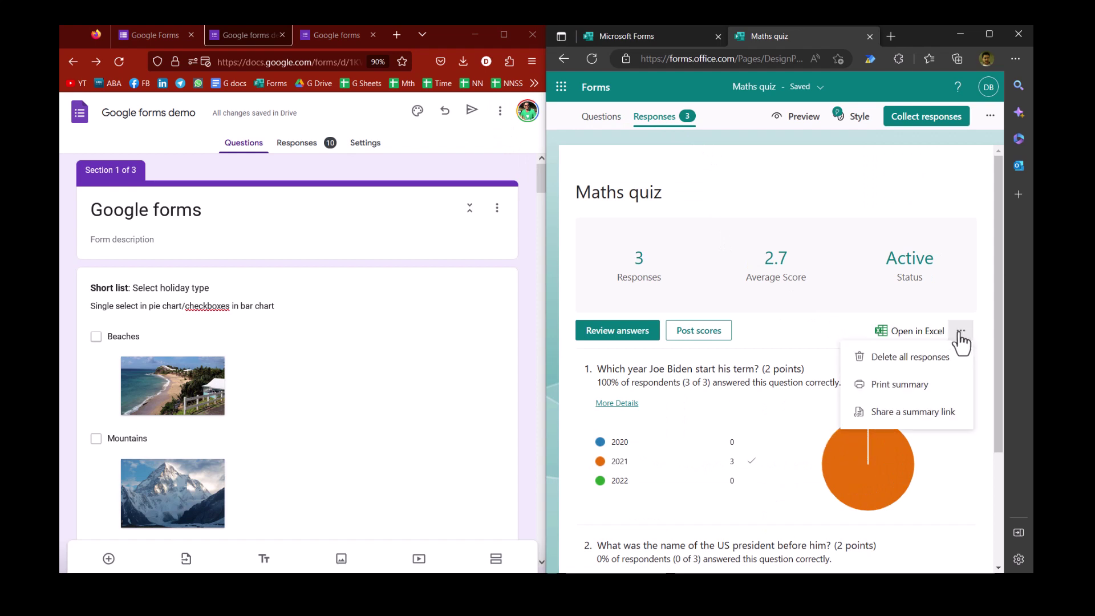
pyautogui.click(749, 138)
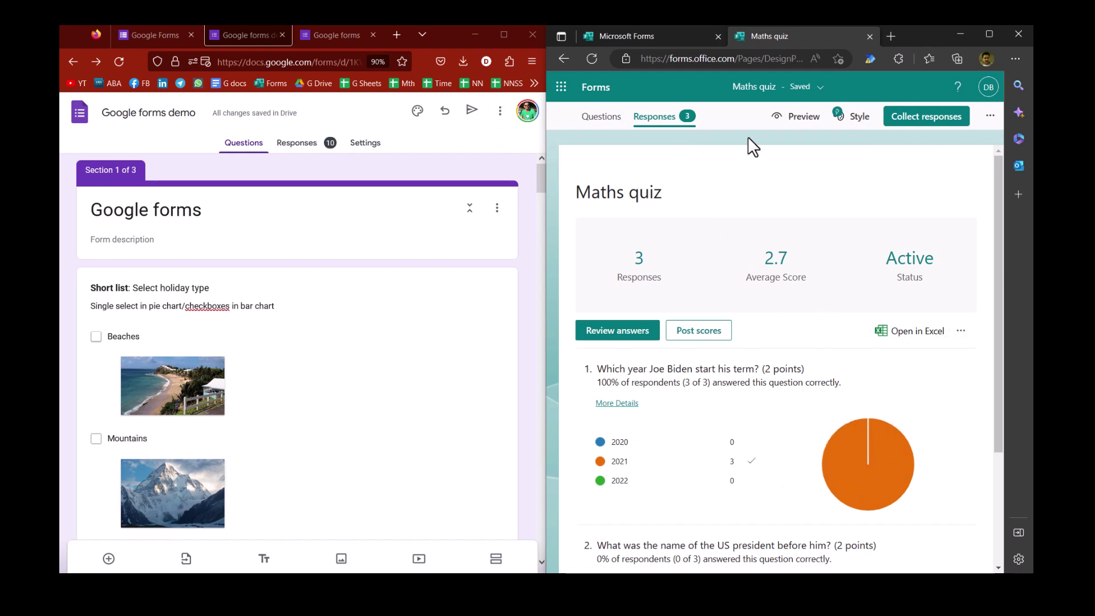
pyautogui.click(500, 111)
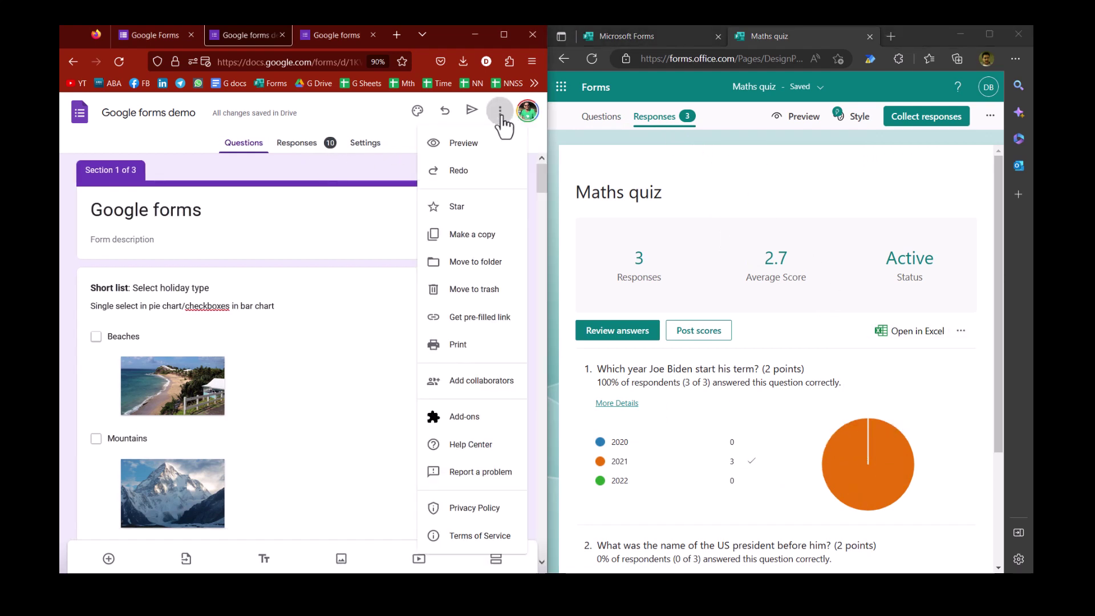
pyautogui.click(737, 115)
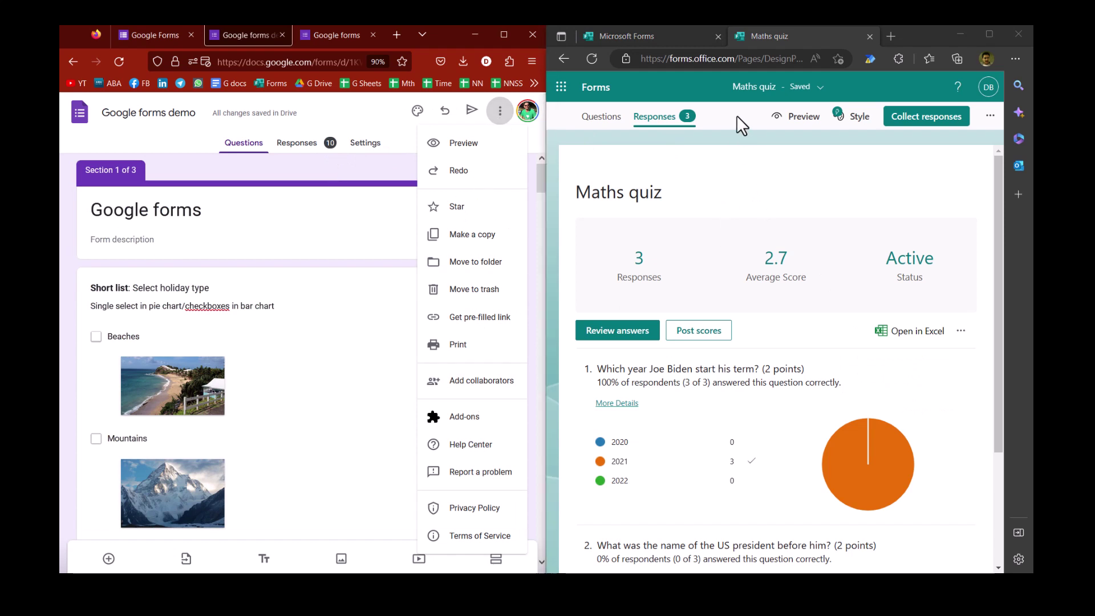
pyautogui.click(180, 140)
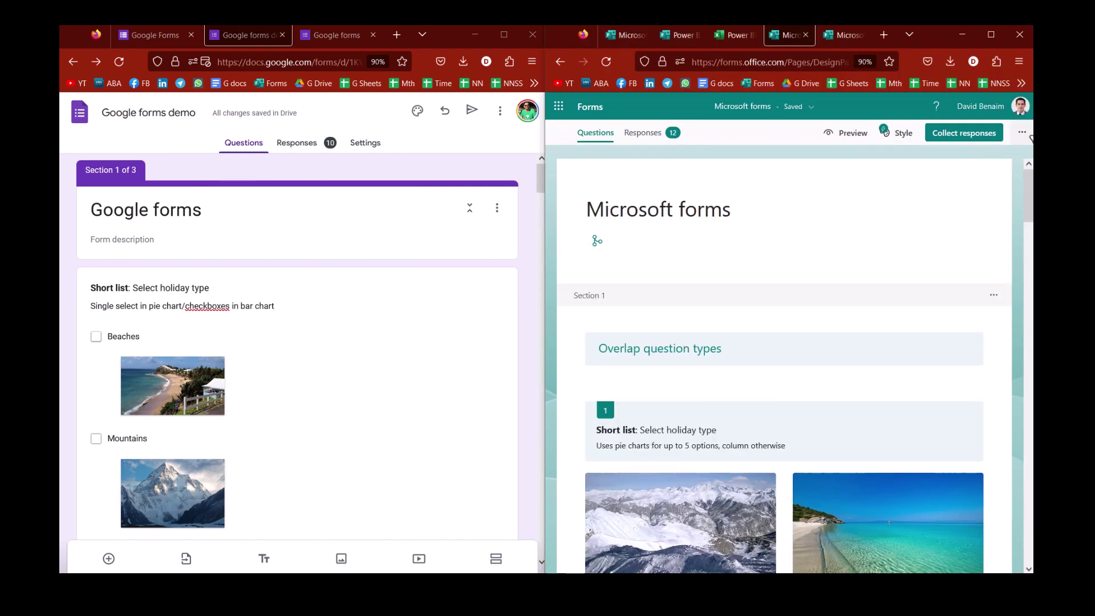
# - Check Microsoft Forms' Collaborate or Duplicate options, then list the Xlconsulting Team group forms beside Google Forms home
pyautogui.click(1023, 133)
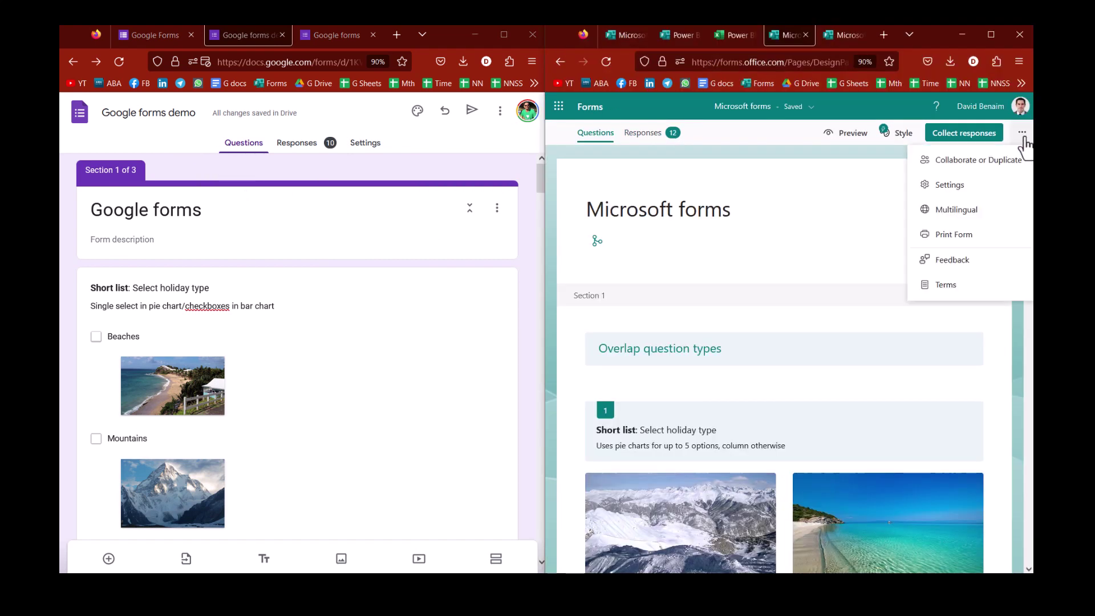
pyautogui.click(969, 160)
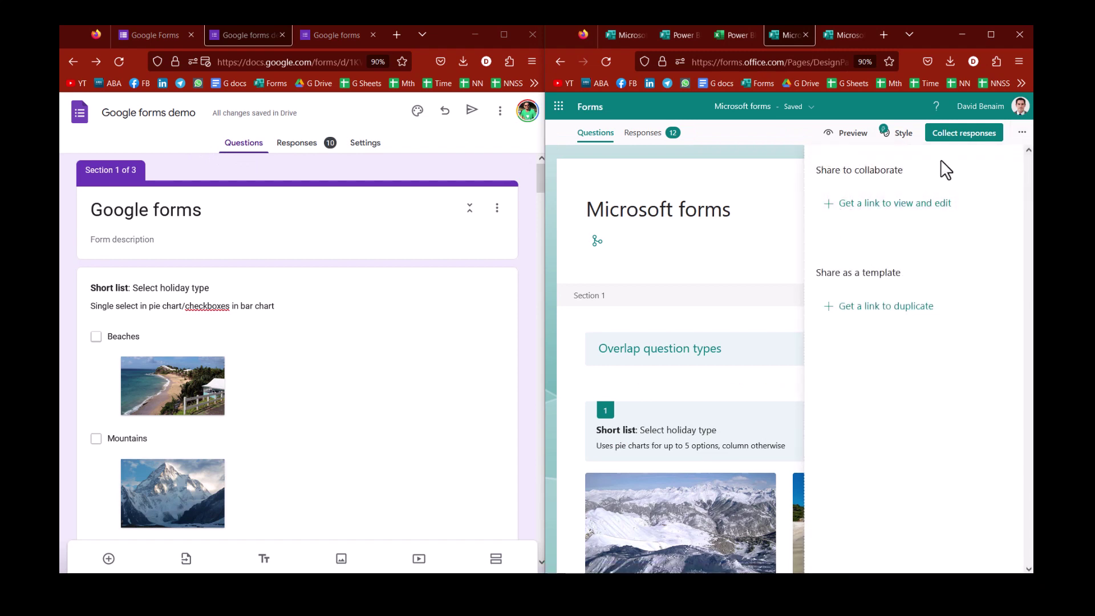
pyautogui.click(753, 140)
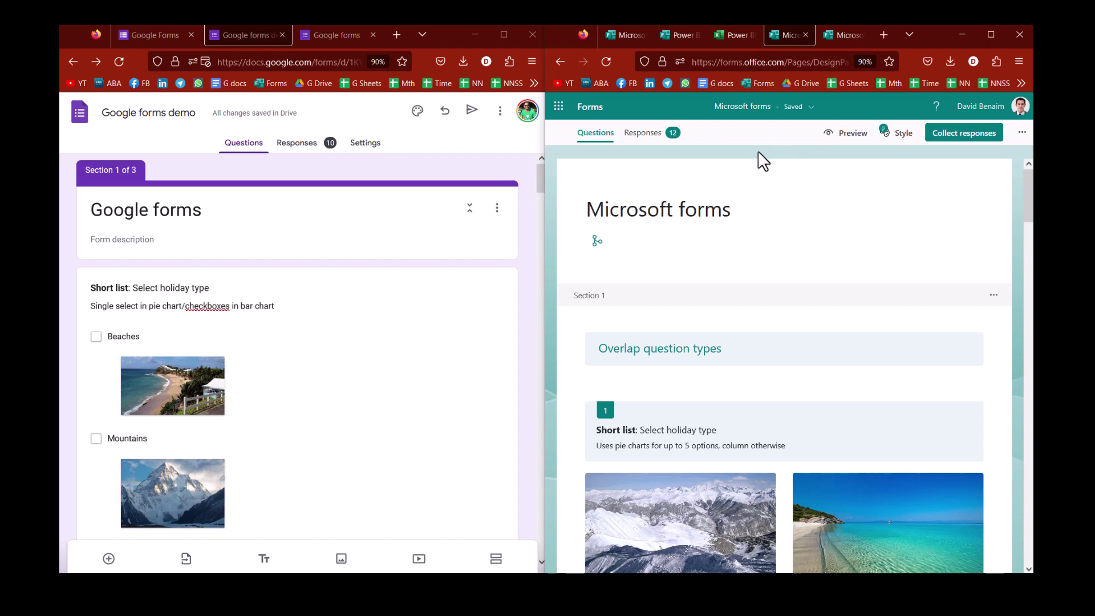
pyautogui.click(625, 35)
pyautogui.click(147, 34)
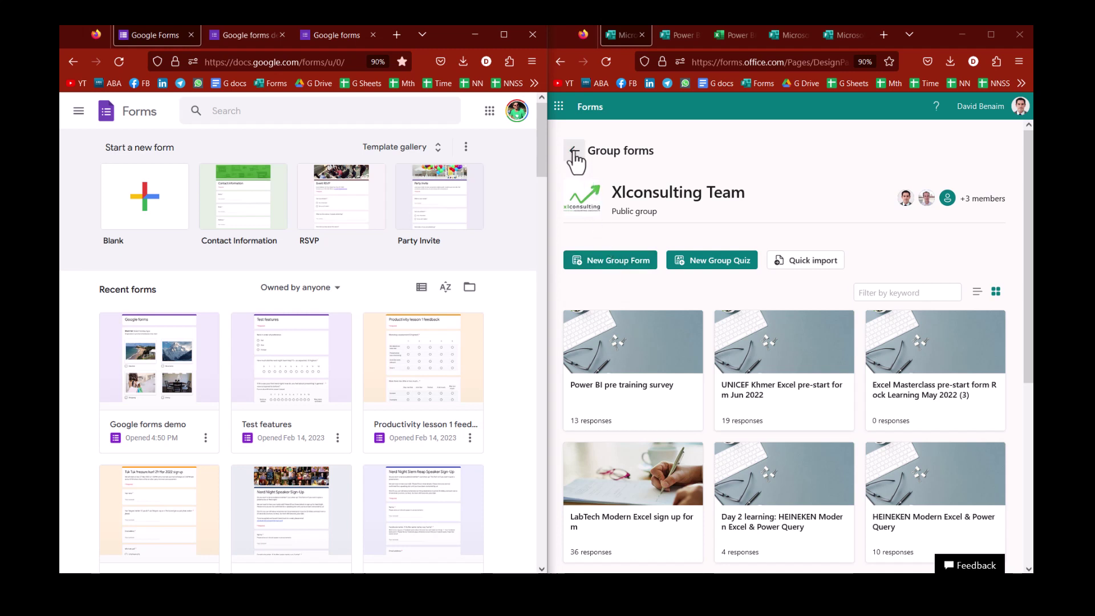
# - Open the Microsoft form's responses summary and send the responses to Excel
pyautogui.click(675, 37)
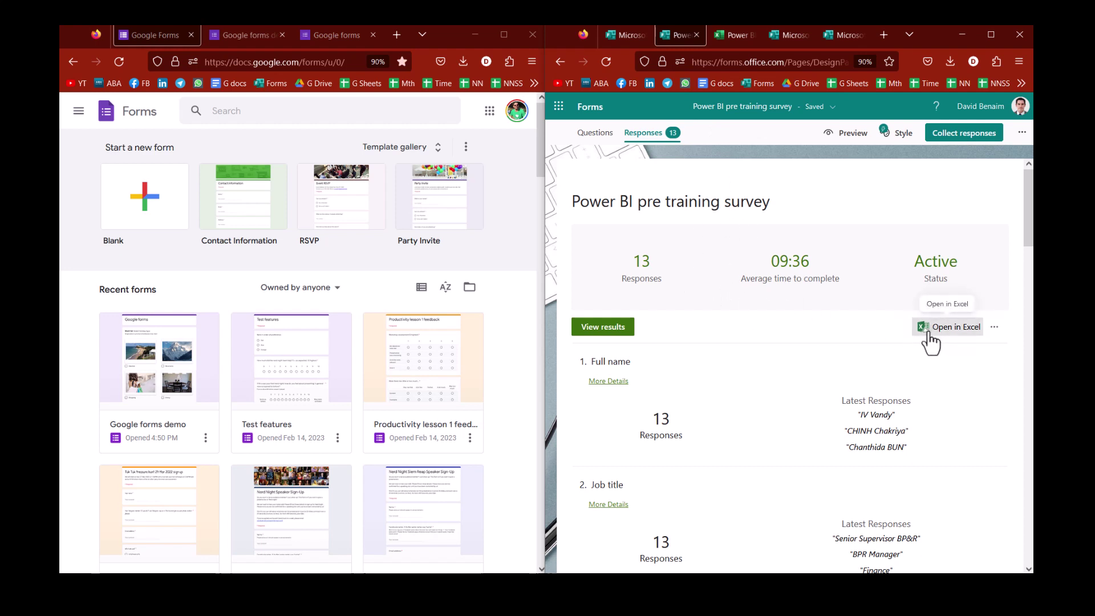
pyautogui.click(789, 36)
pyautogui.click(643, 133)
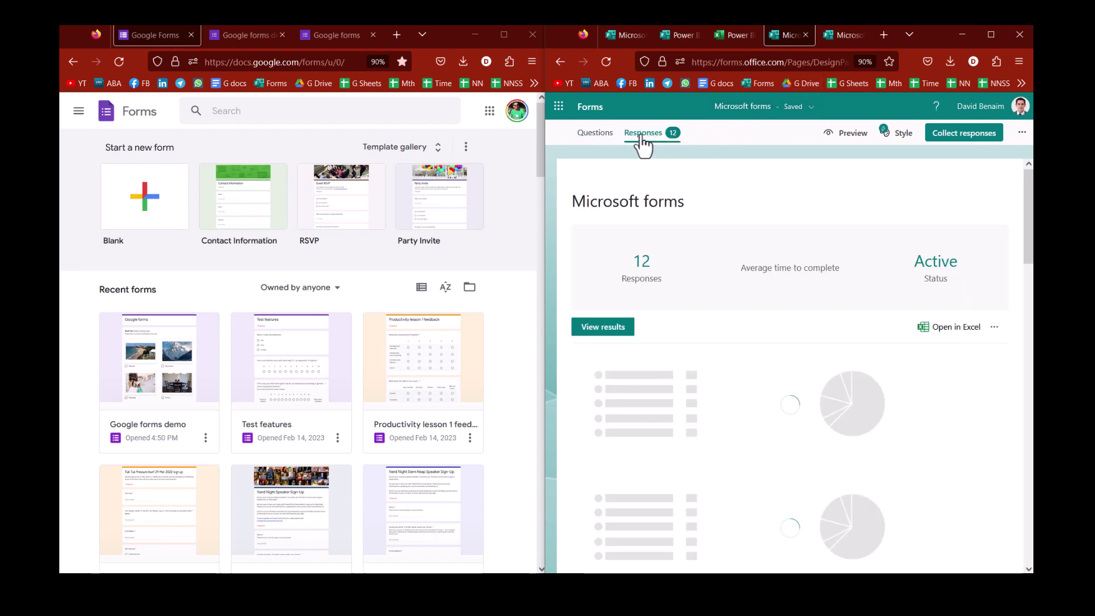
pyautogui.click(940, 330)
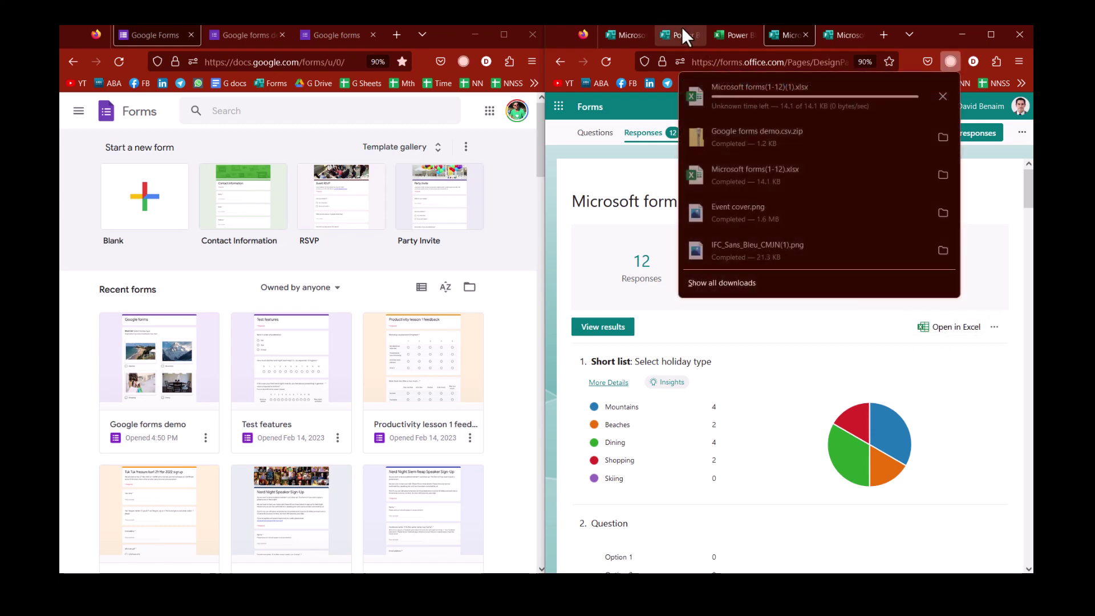
# - In the Power BI survey workbook, inspect the Start time and Completion time columns
pyautogui.click(681, 35)
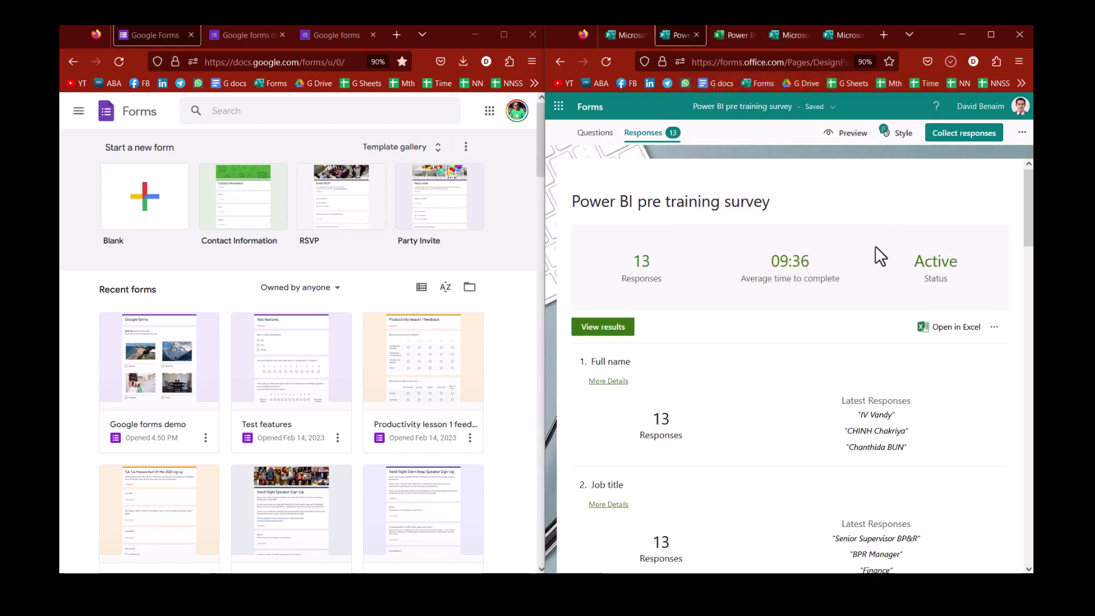
pyautogui.click(736, 35)
pyautogui.click(723, 262)
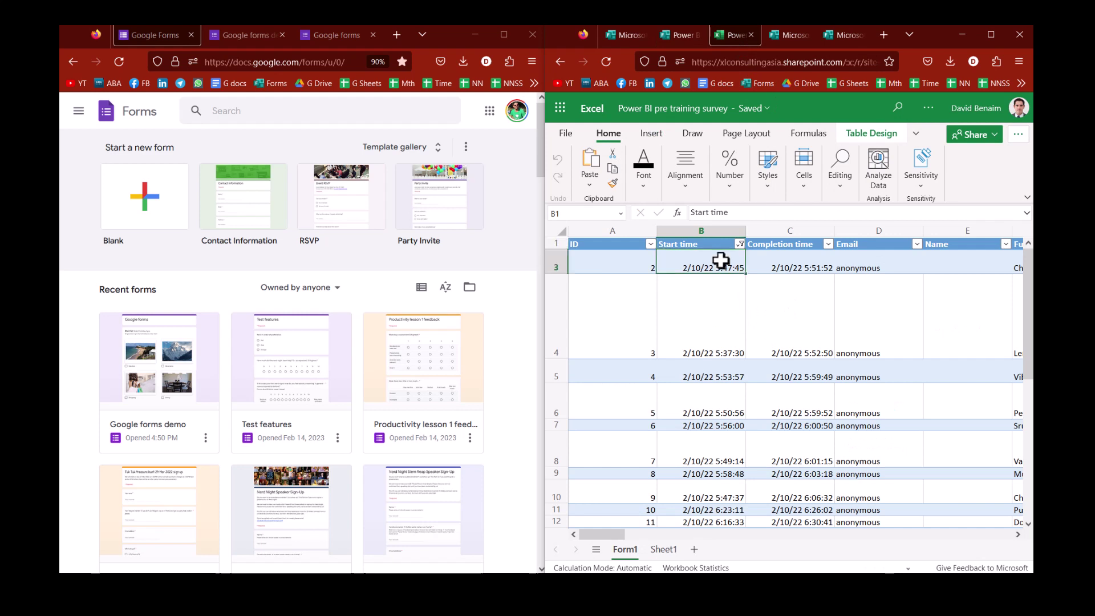
pyautogui.press('Up')
pyautogui.press('Right')
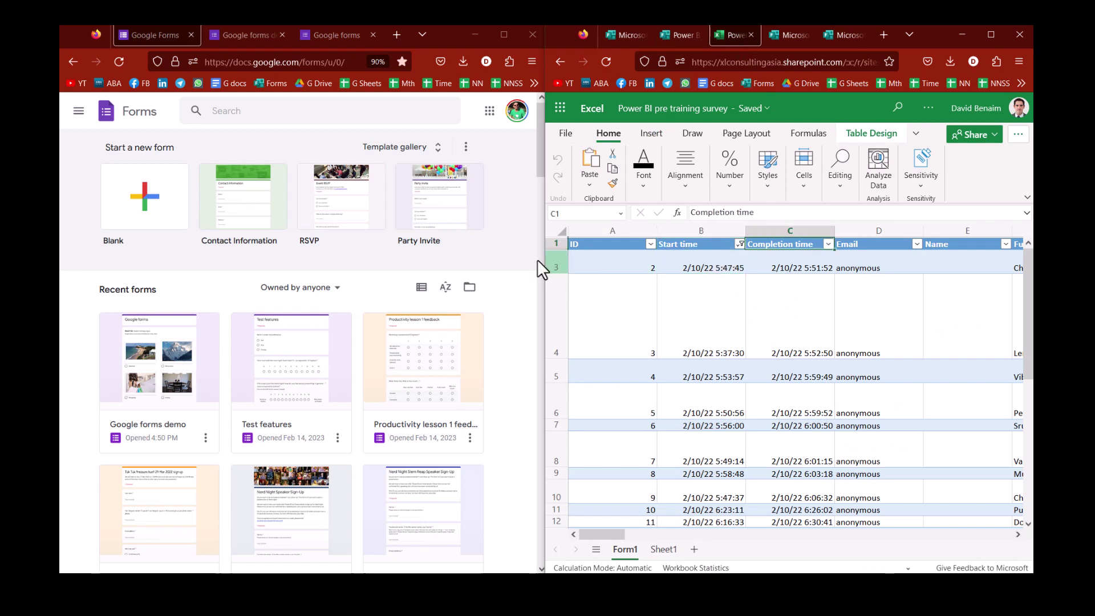
# - View the Google demo form's responses as a summary and question by question
pyautogui.click(255, 35)
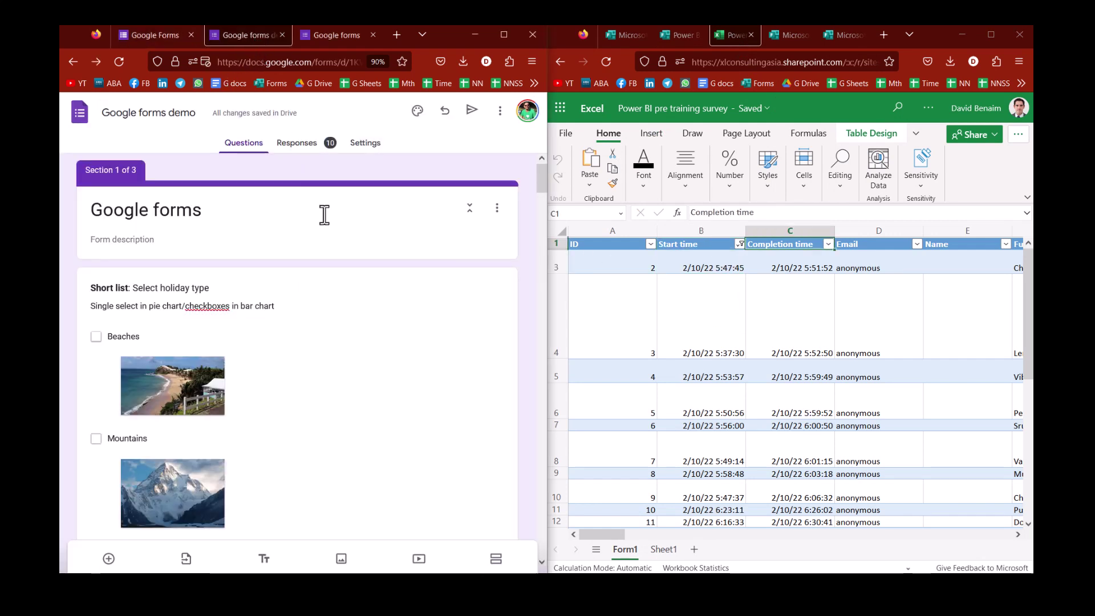
pyautogui.click(304, 145)
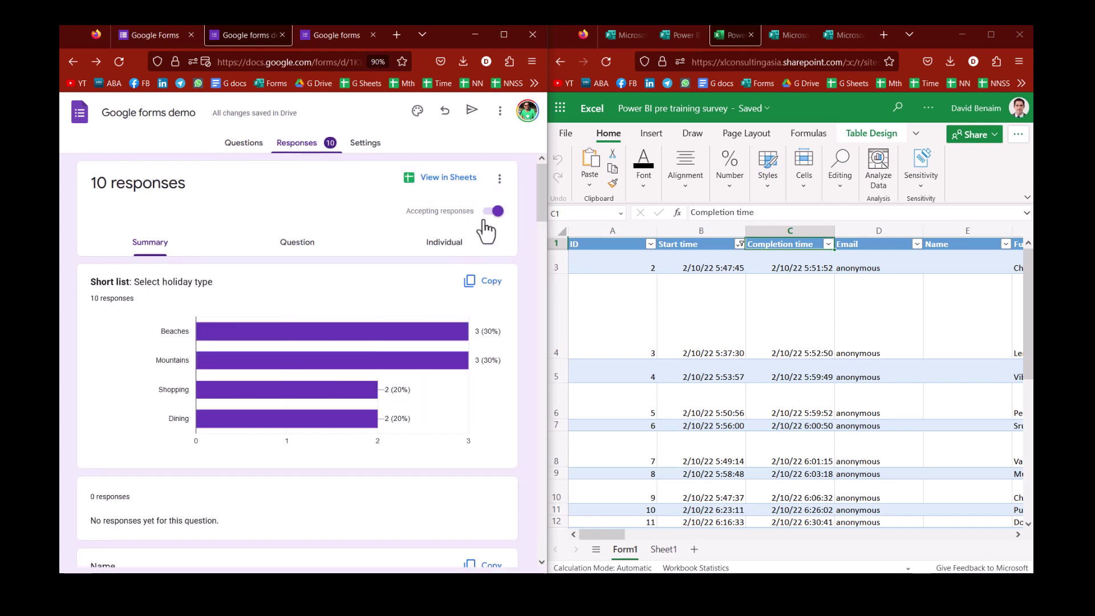
pyautogui.click(499, 178)
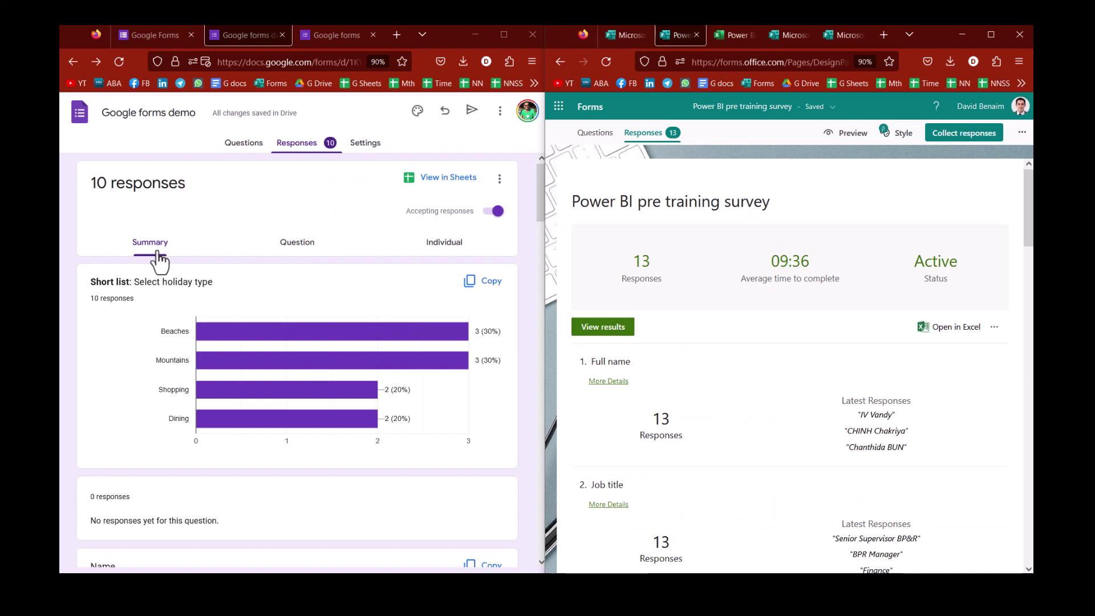
pyautogui.click(295, 254)
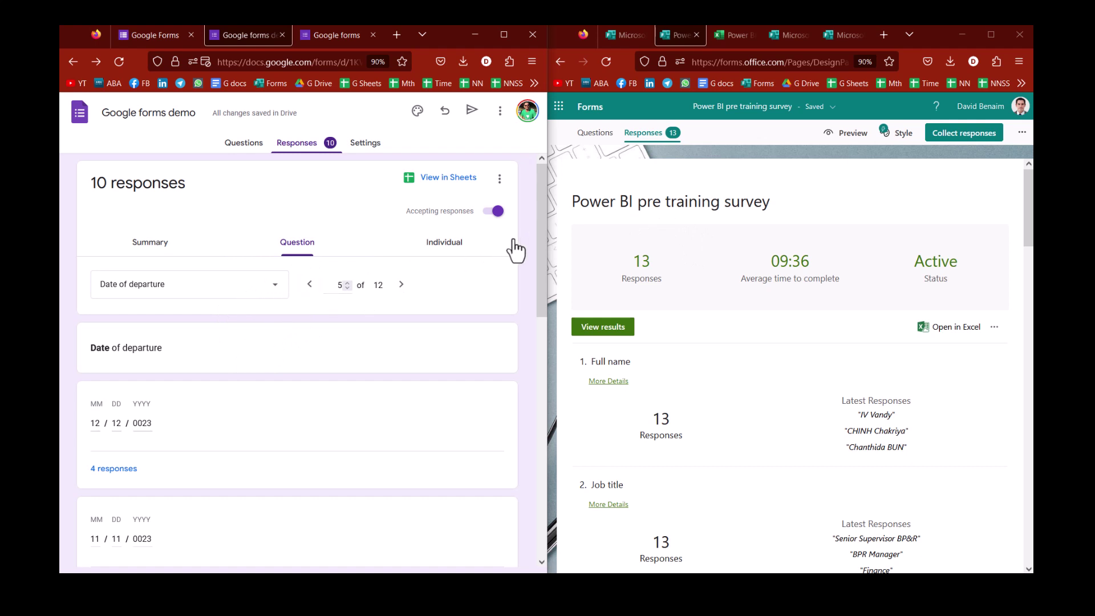
pyautogui.click(149, 250)
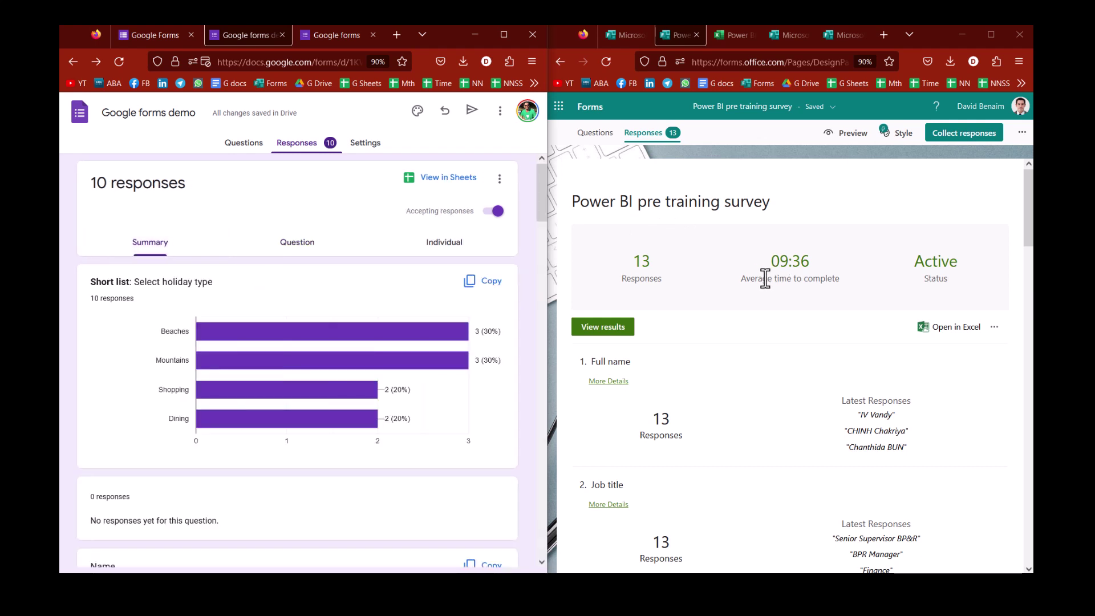
# - Open Microsoft Forms' detailed results and step through Google's individual responses one respondent at a time
pyautogui.click(596, 328)
pyautogui.click(455, 254)
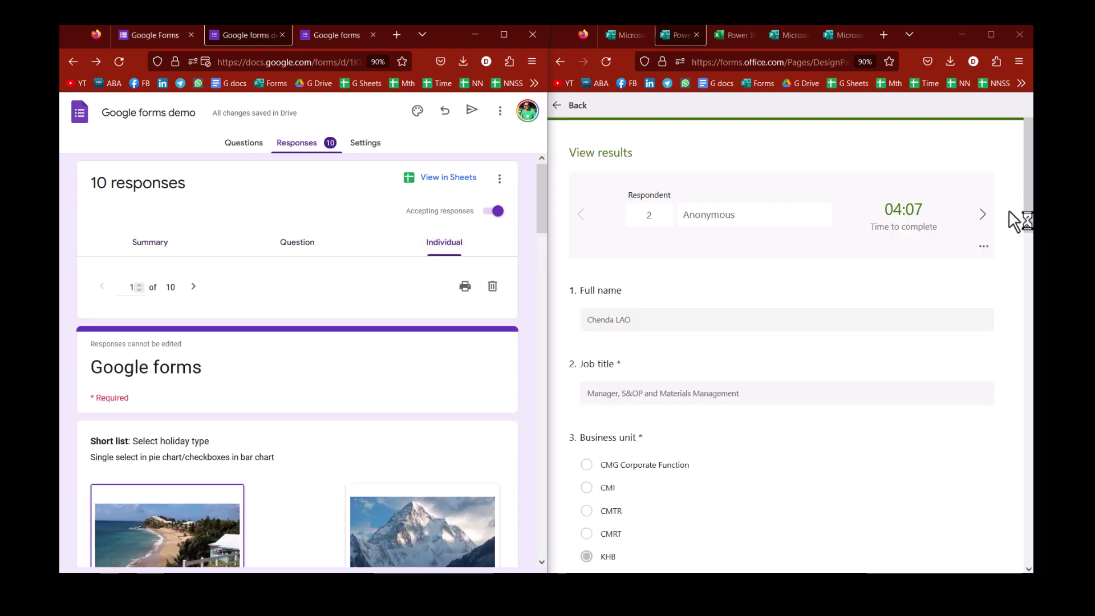
pyautogui.click(983, 214)
pyautogui.click(983, 214)
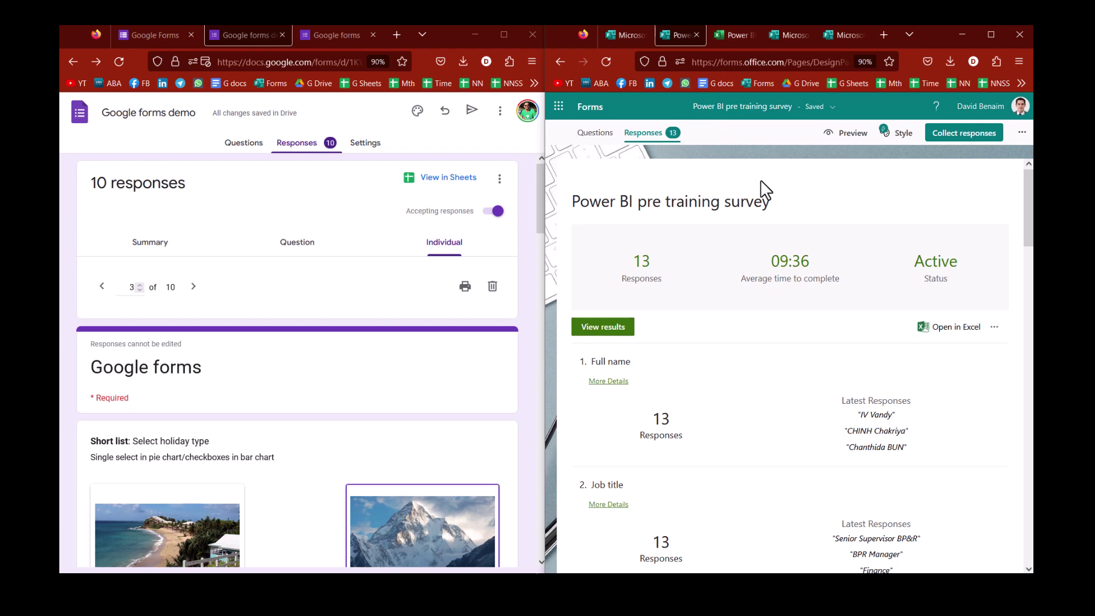
# - Glance at Google's response options, then open the Microsoft form's settings
pyautogui.click(499, 181)
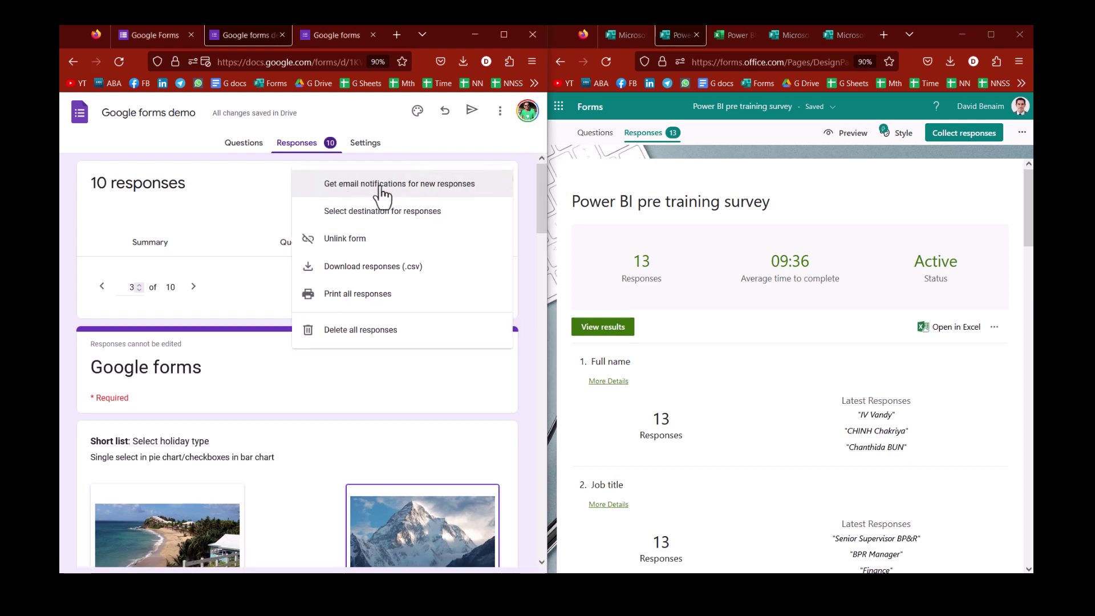
pyautogui.click(448, 151)
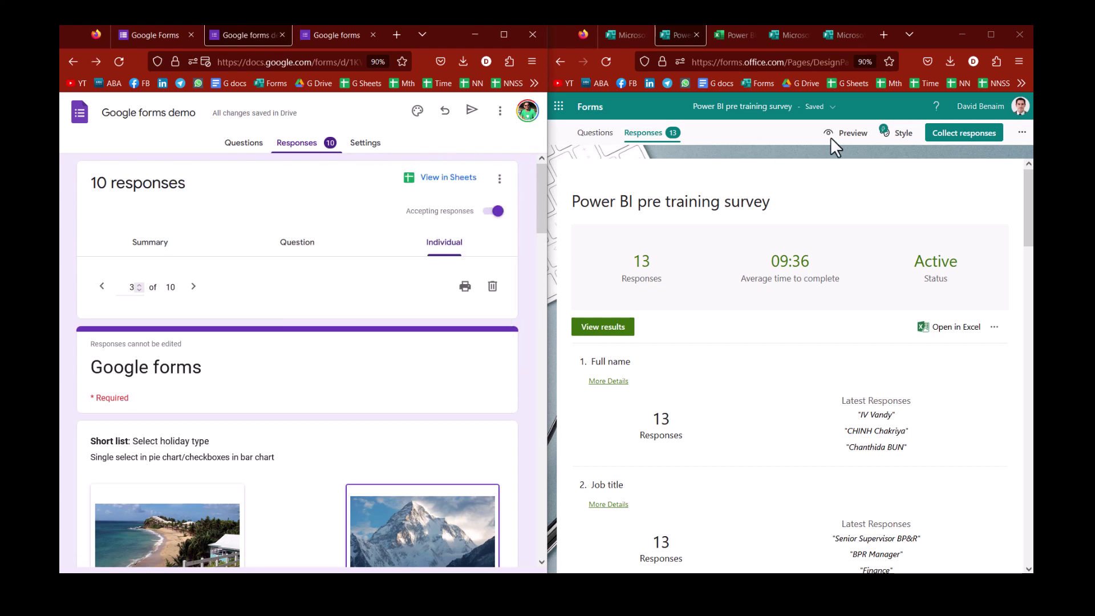
pyautogui.click(1021, 133)
pyautogui.click(967, 188)
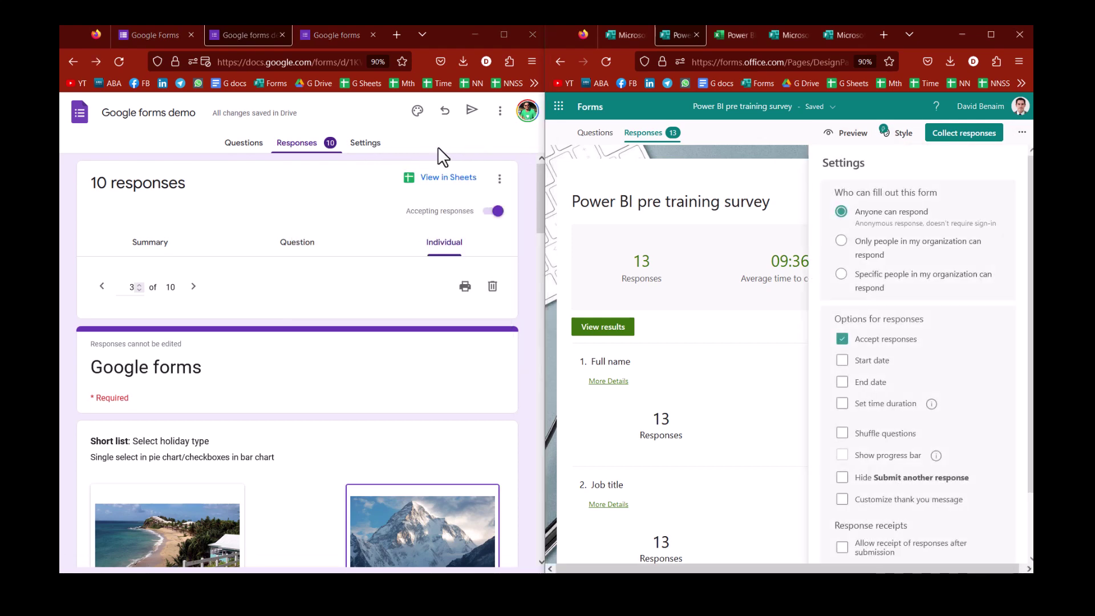
# - Open Google Forms settings, keep 'Send responders a copy' on Always, and allow Microsoft receipts
pyautogui.click(365, 146)
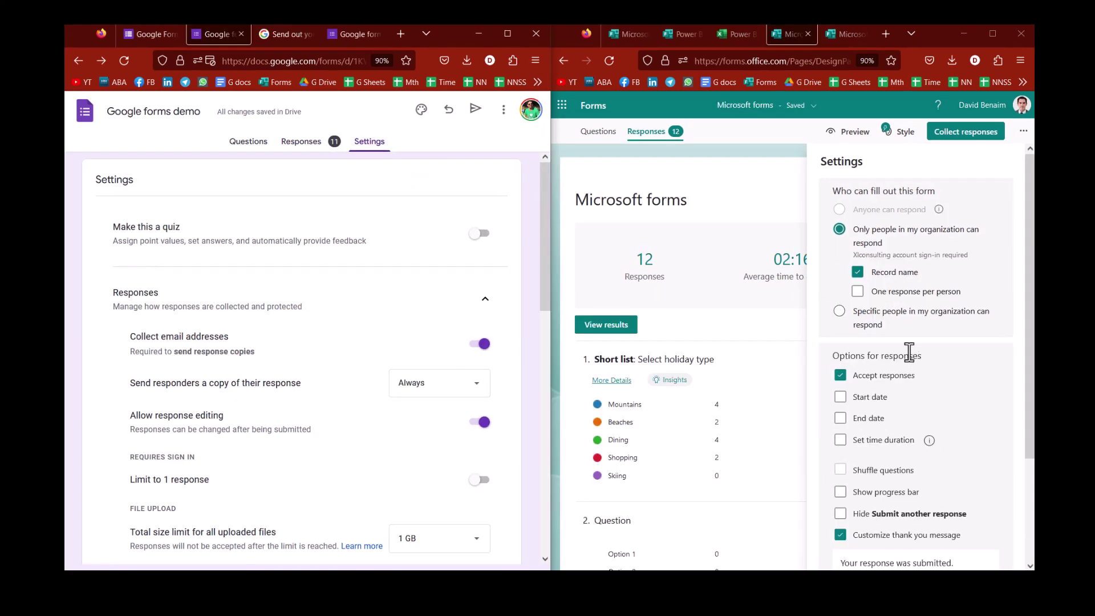
pyautogui.scroll(-3, 909, 351)
pyautogui.click(871, 493)
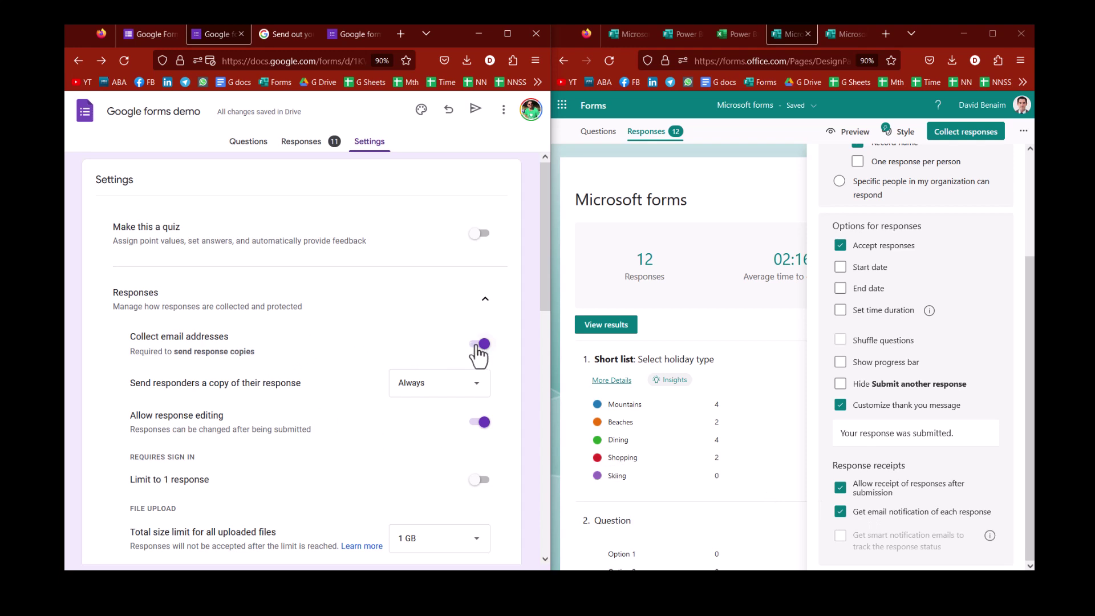
pyautogui.click(435, 384)
pyautogui.click(359, 370)
pyautogui.click(348, 37)
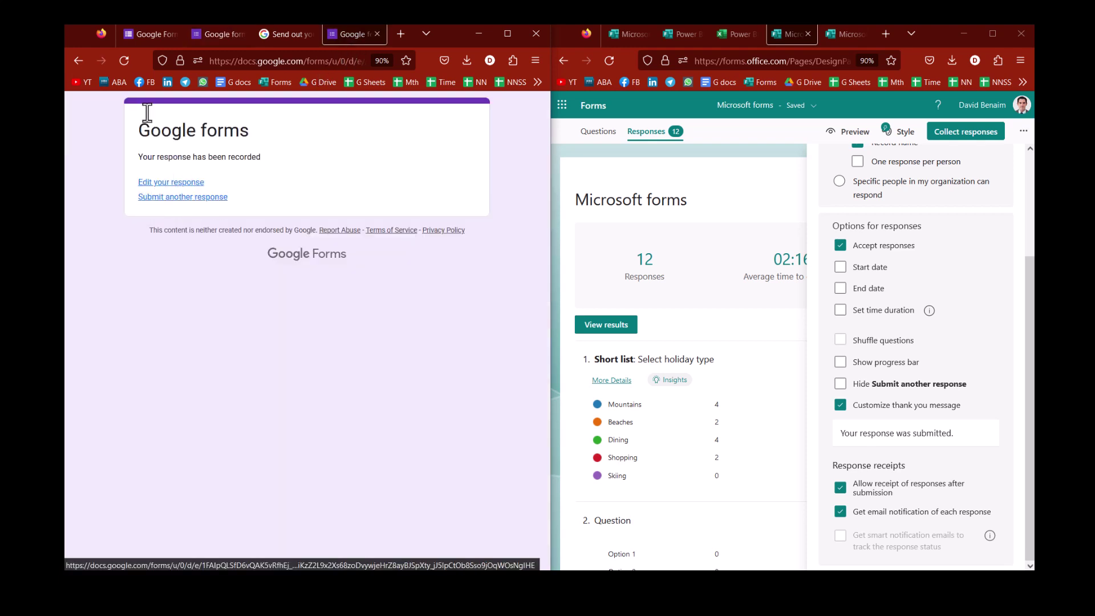
pyautogui.click(219, 35)
# - Scroll through Google's Presentation and Defaults settings and select Microsoft Forms' thank-you message text
pyautogui.scroll(-4, 308, 362)
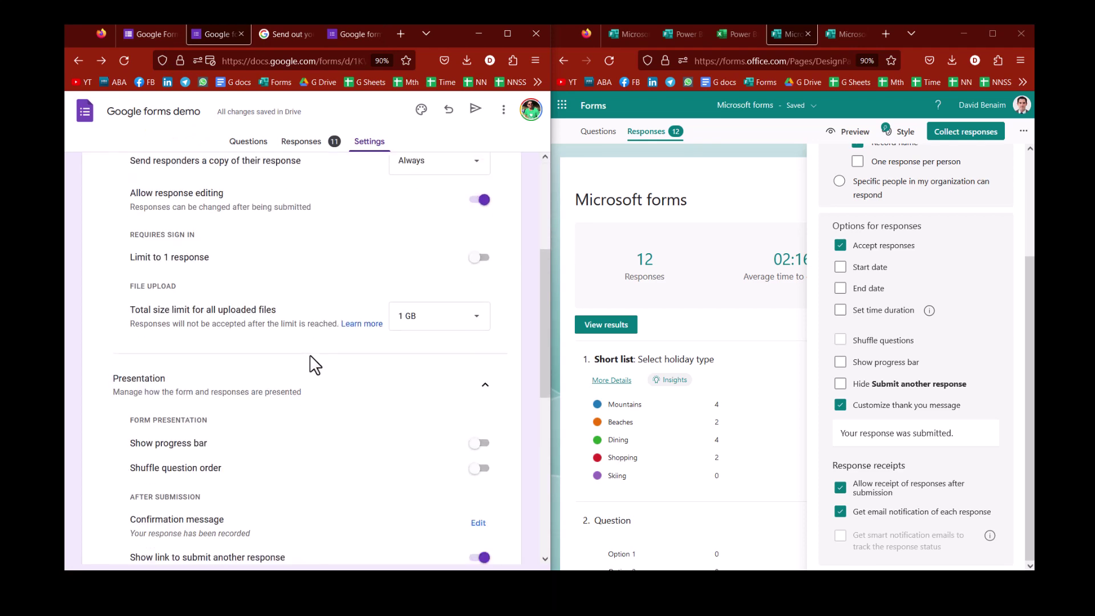
pyautogui.scroll(-4, 316, 364)
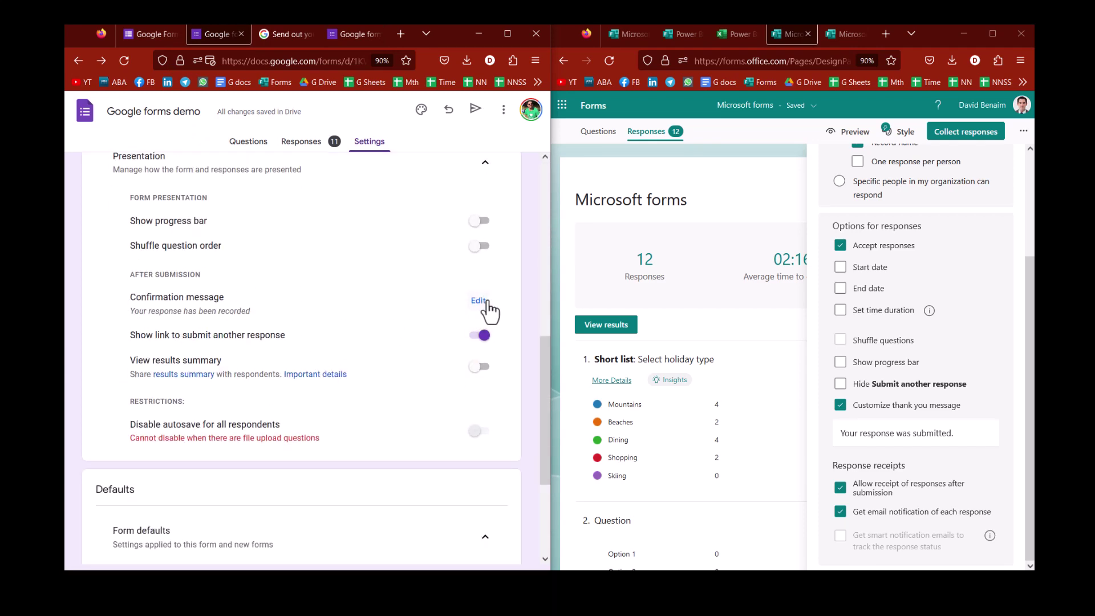
pyautogui.click(872, 432)
pyautogui.hotkey('ctrl', 'a')
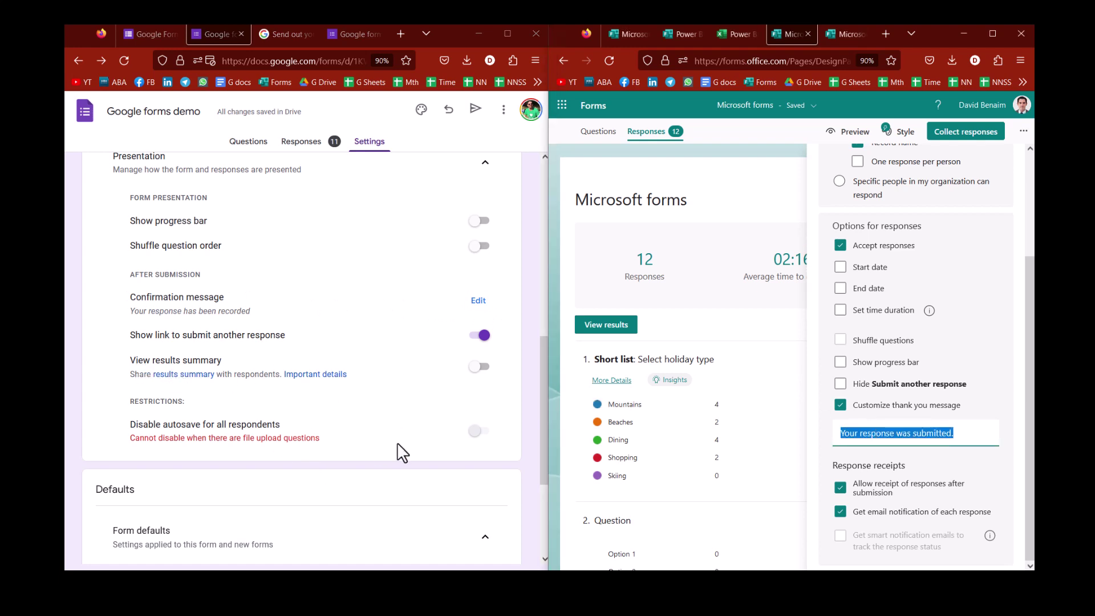
pyautogui.scroll(-3, 399, 453)
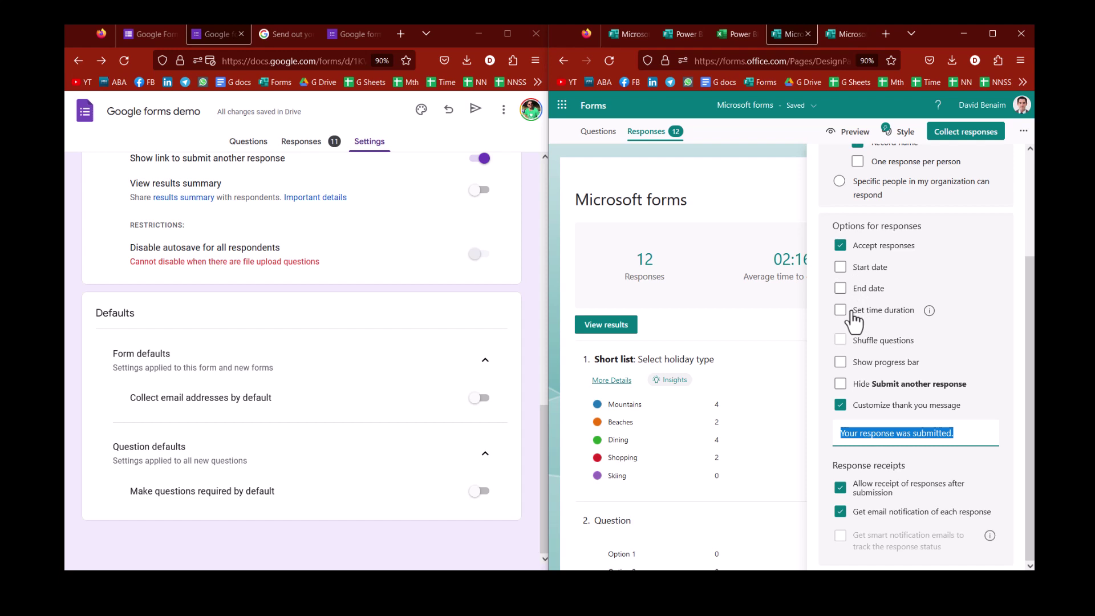
# - Check the Google form's 11 responses, then return to its settings
pyautogui.click(318, 149)
pyautogui.click(318, 149)
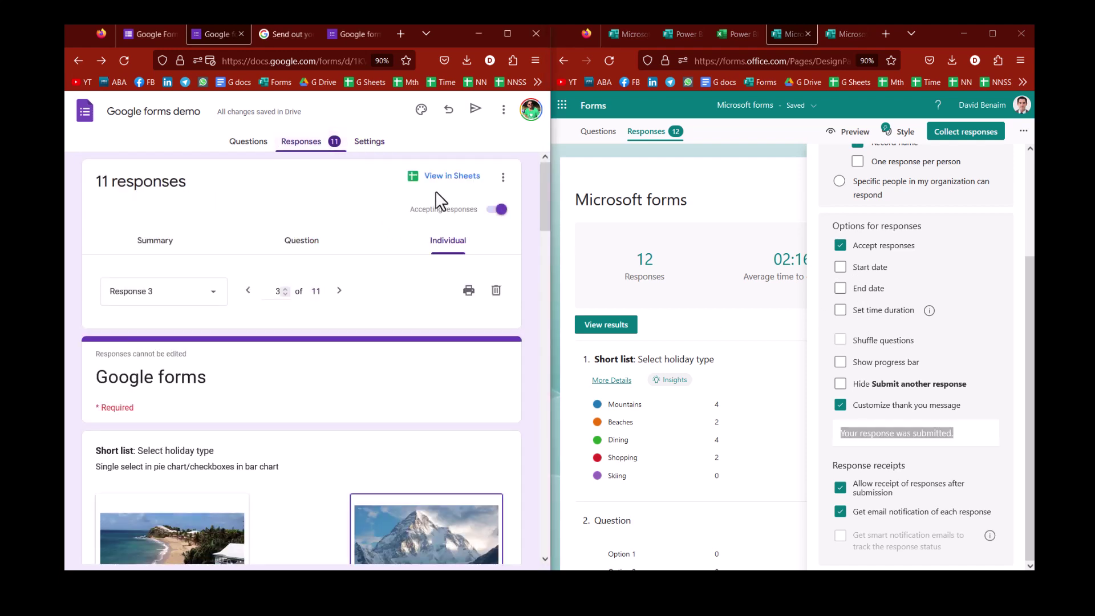
pyautogui.click(374, 142)
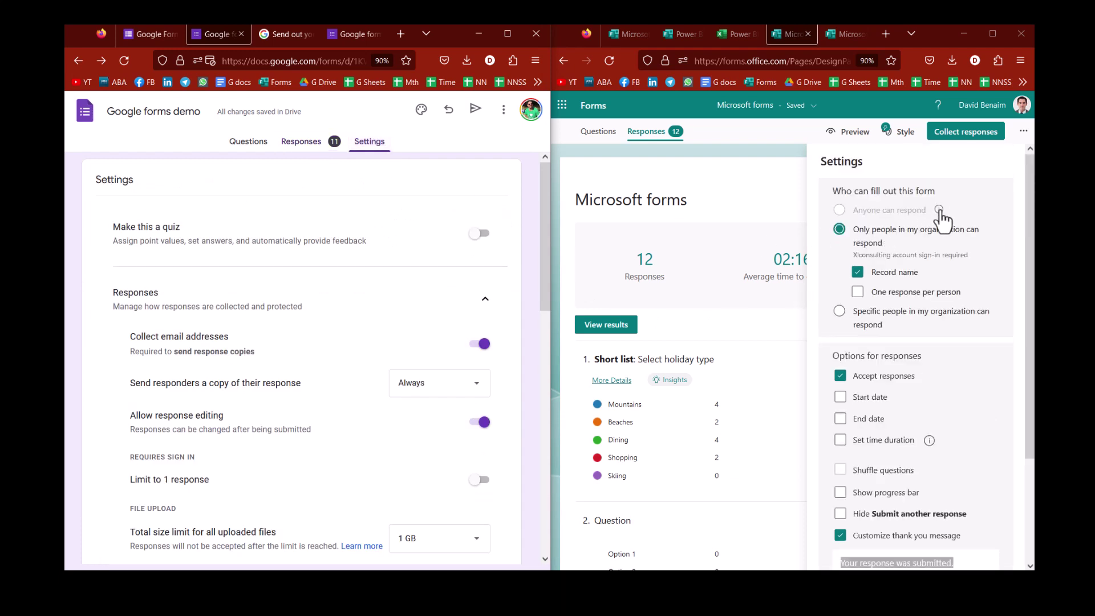
# - Read Microsoft Forms' file-upload note on who can respond, dismiss it, and close settings
pyautogui.click(939, 211)
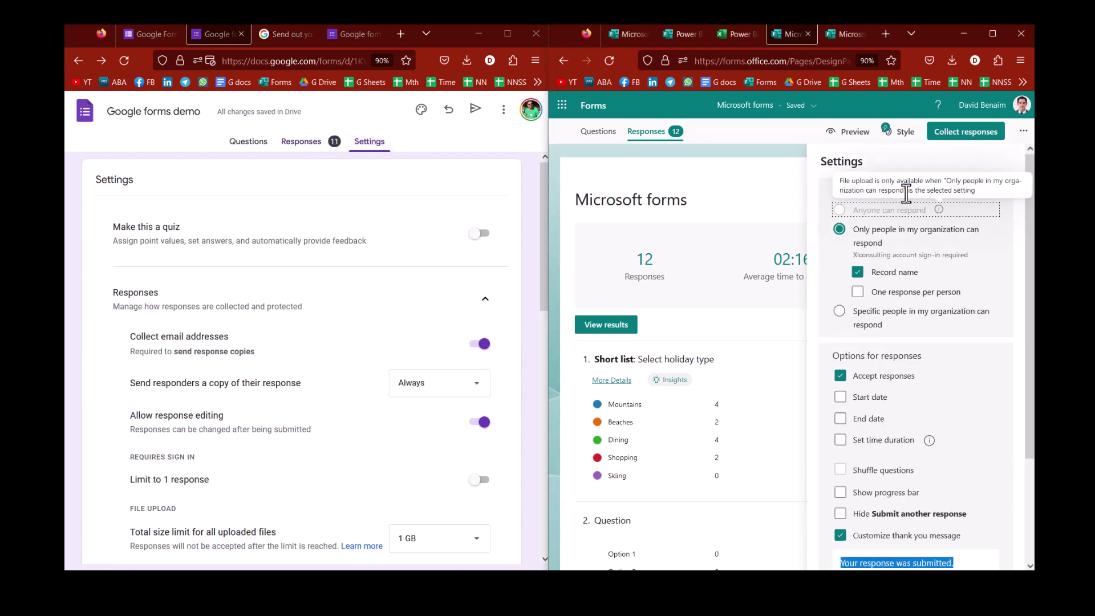
pyautogui.click(981, 230)
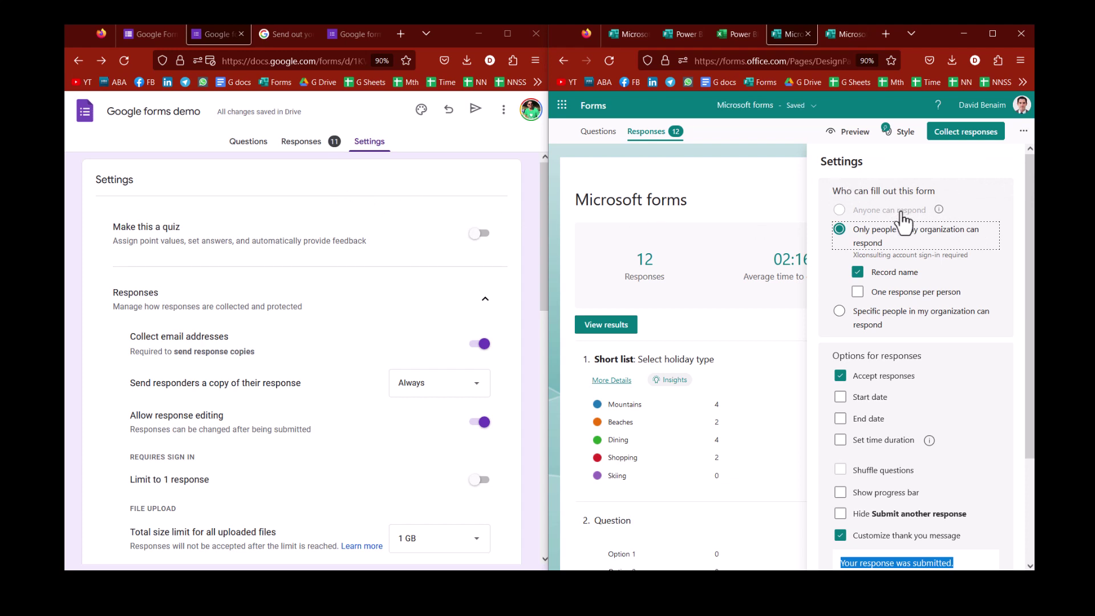
pyautogui.moveTo(940, 213)
pyautogui.click(963, 174)
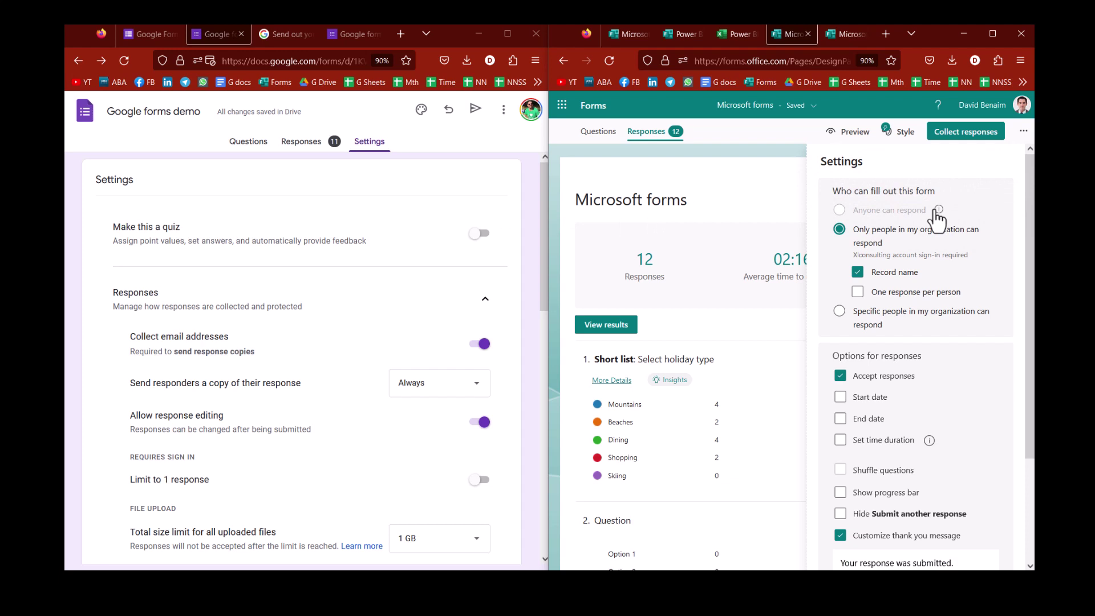
pyautogui.click(769, 190)
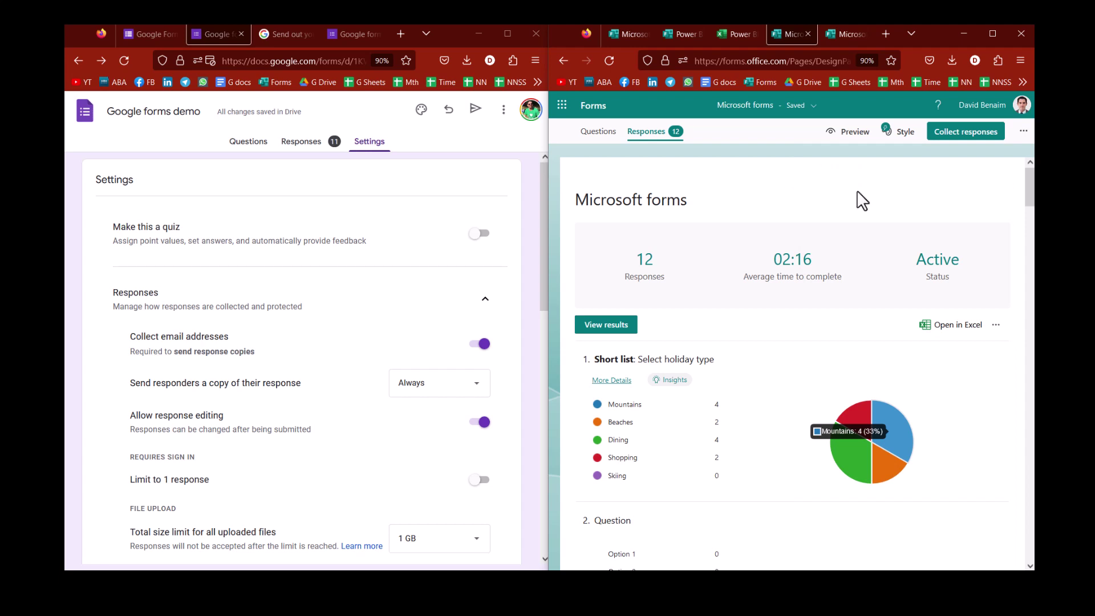
# - Open Microsoft's theme styles and Google's theme panel with Roboto header 24, question 12, text 11
pyautogui.click(1024, 131)
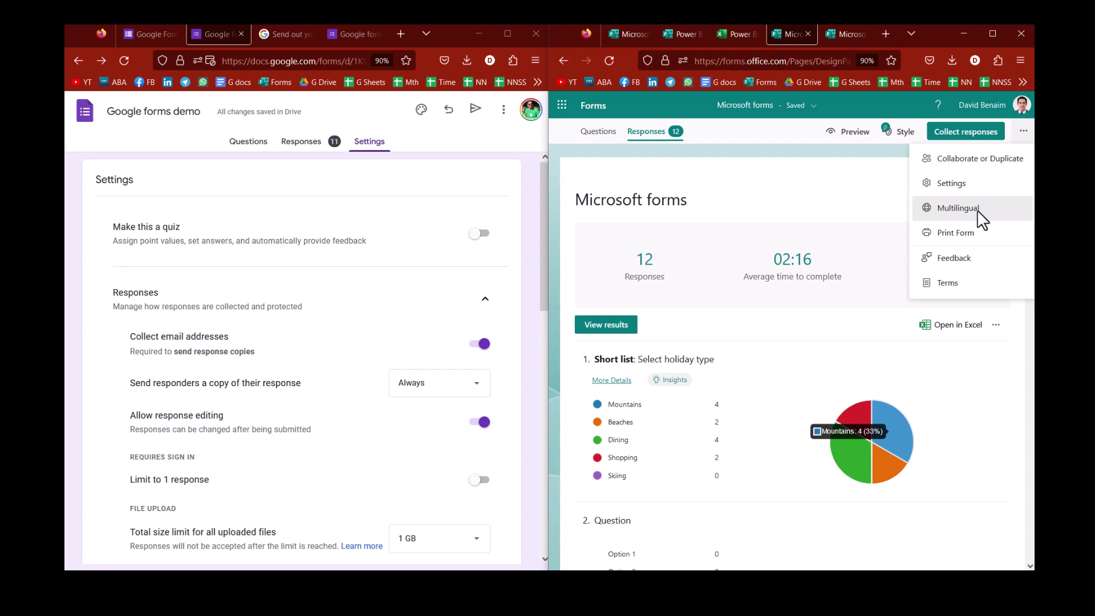
pyautogui.click(870, 176)
pyautogui.click(903, 145)
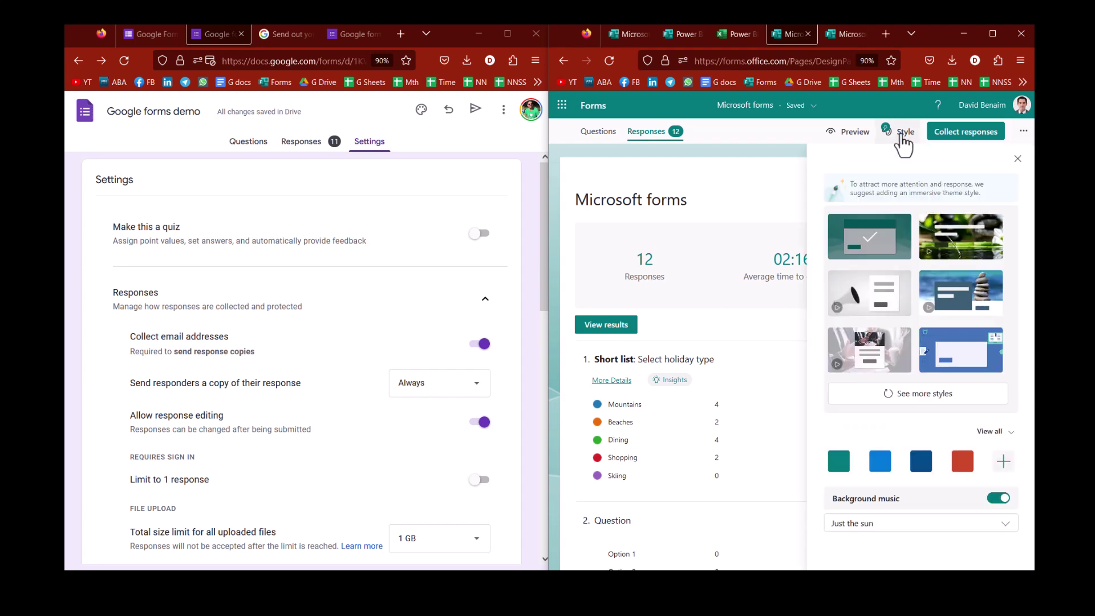
pyautogui.click(422, 109)
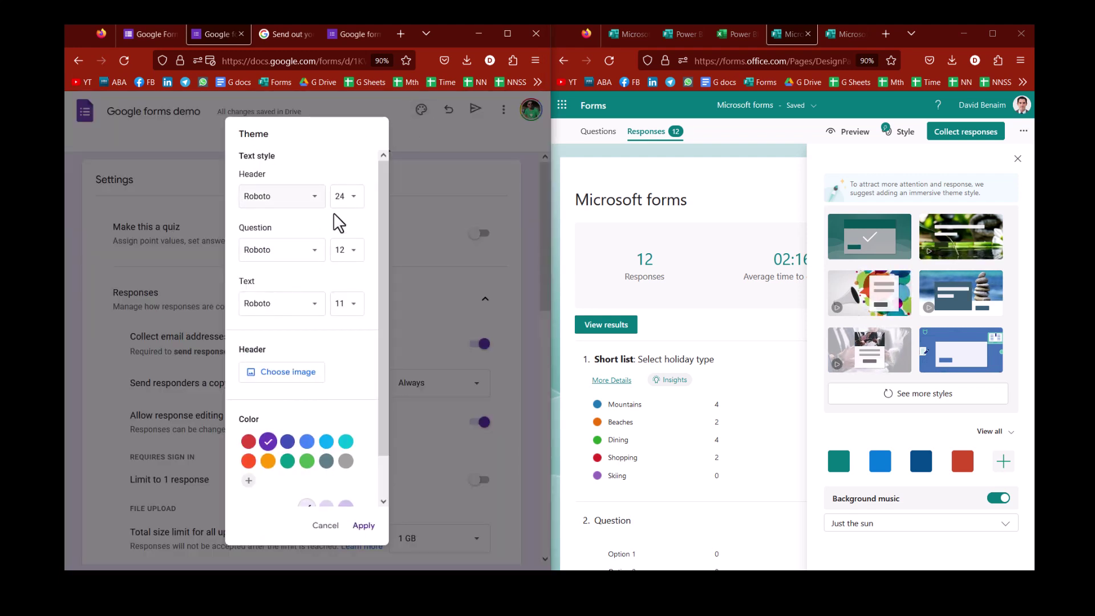
pyautogui.scroll(-2, 320, 451)
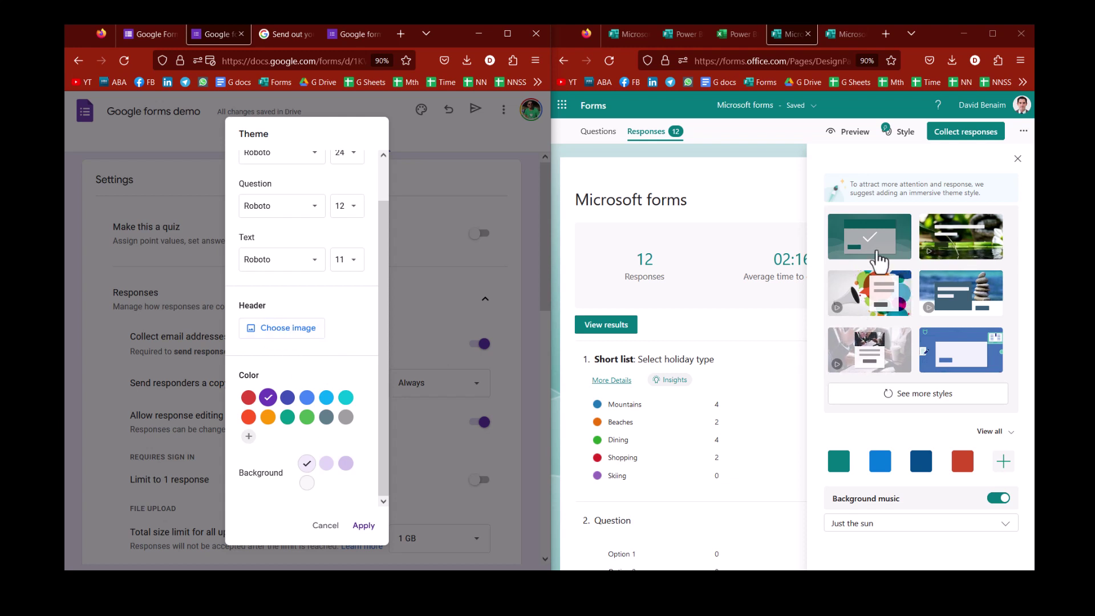
pyautogui.click(919, 398)
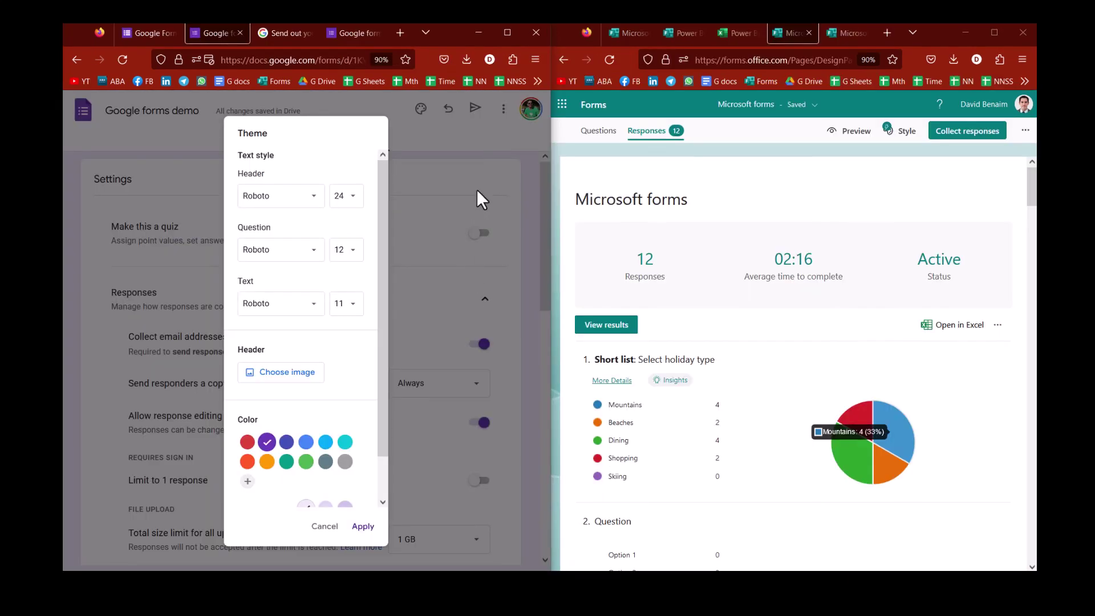
# - Close the theme panel, switch on Make this a quiz, and reload the page
pyautogui.click(477, 194)
pyautogui.click(481, 234)
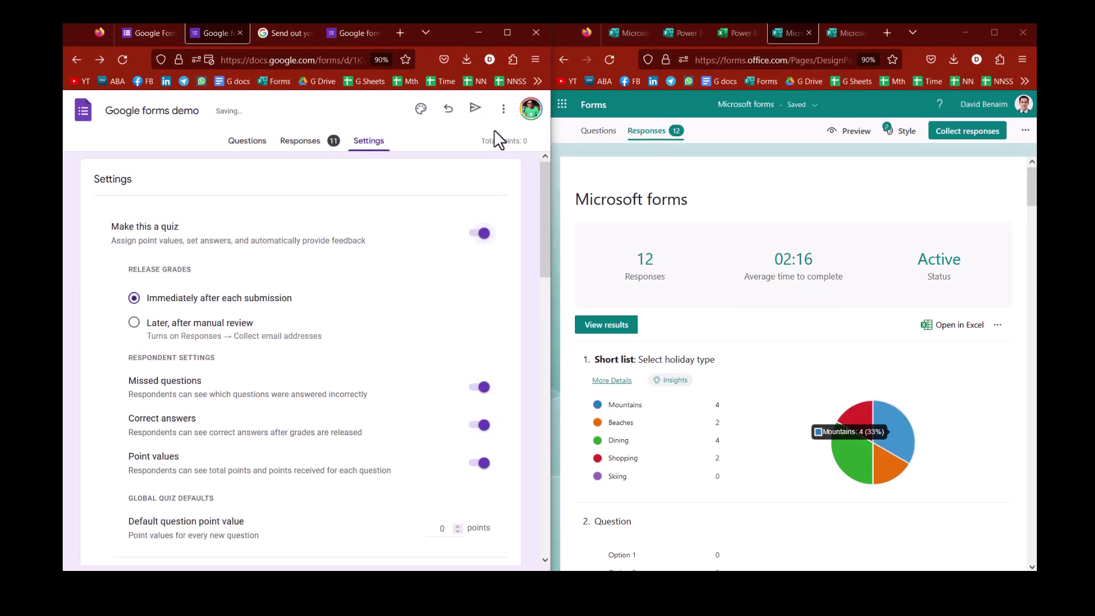
pyautogui.press('F5')
# - Maximise and restore the Google Forms window, then open and close the More menu
pyautogui.click(502, 35)
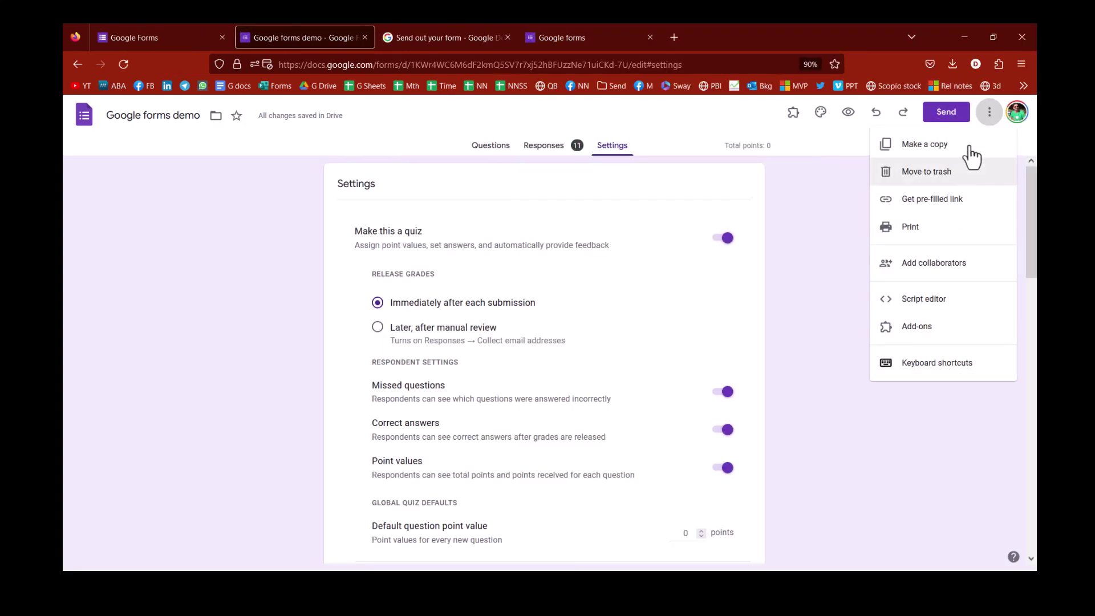
pyautogui.press('super+Down')
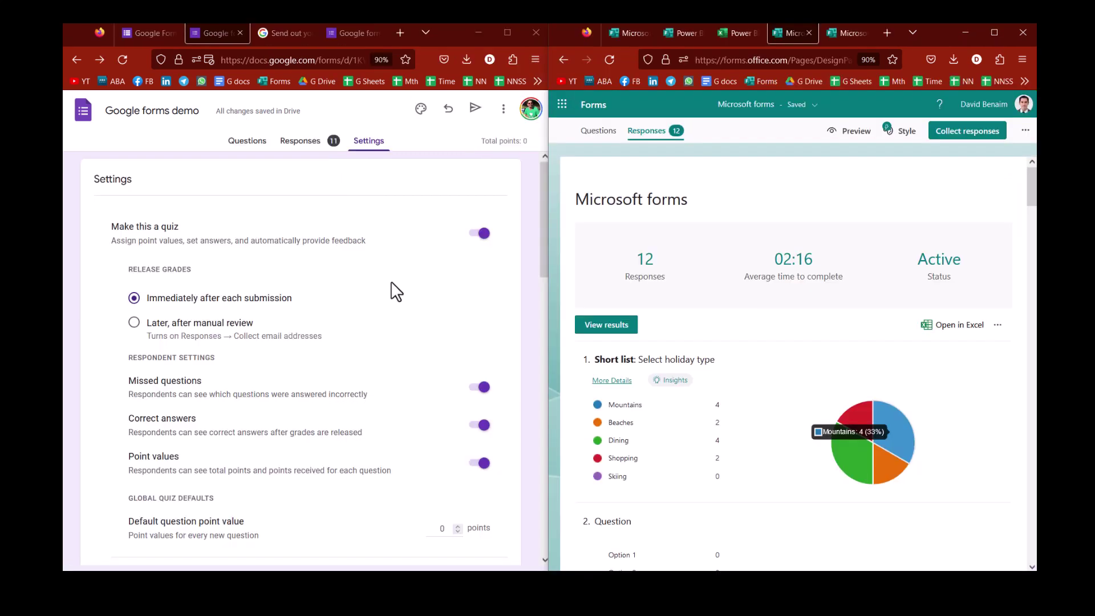
pyautogui.click(502, 117)
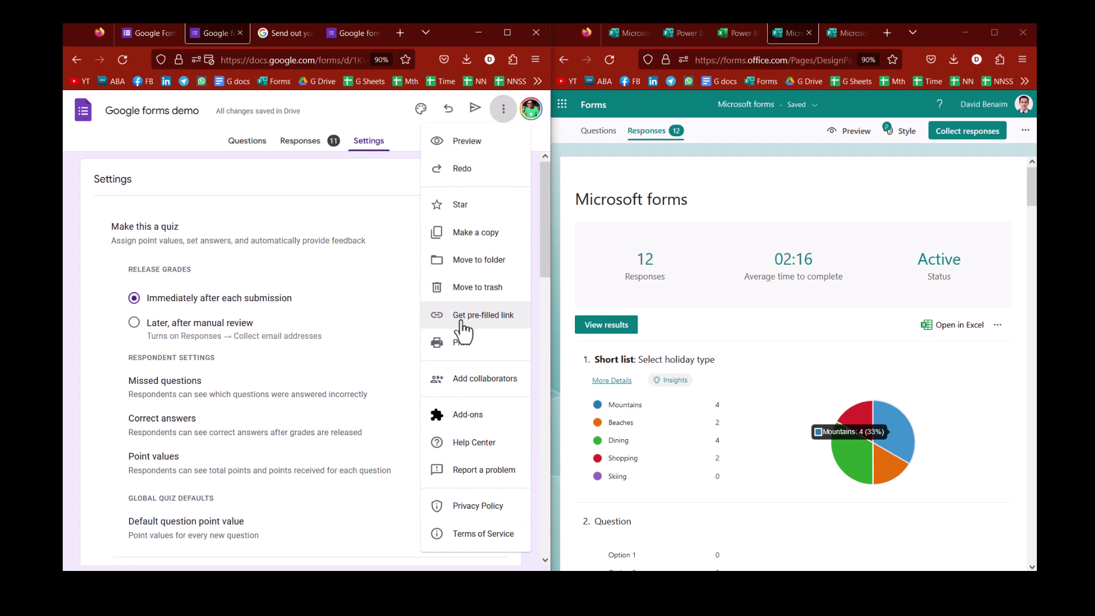
pyautogui.click(391, 176)
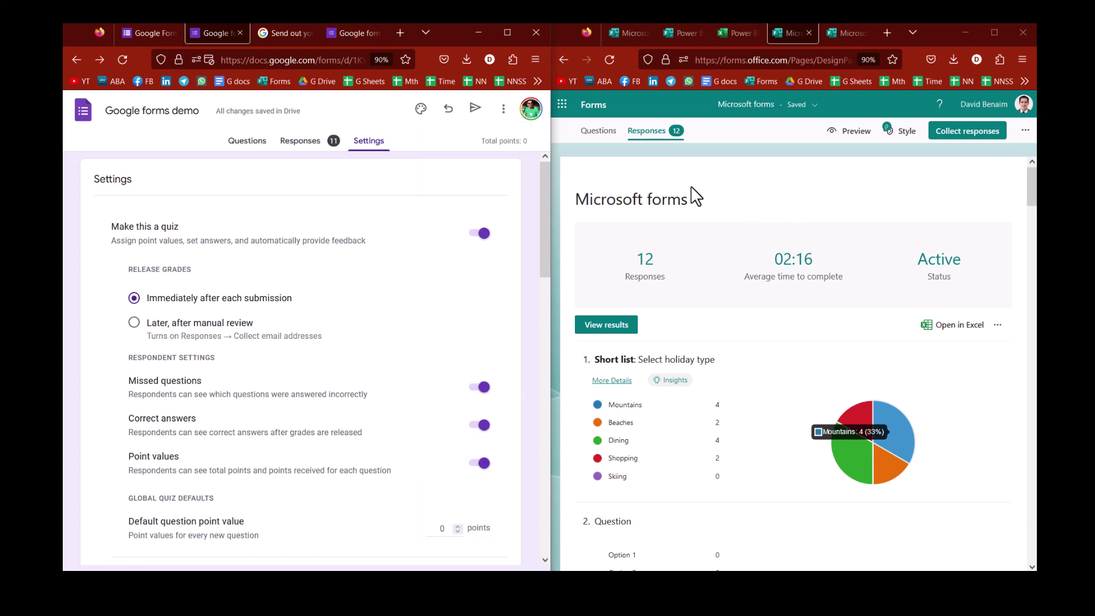
# - Open Microsoft Forms' Collect responses, viewing the QR code and the invite-by-message option
pyautogui.click(949, 134)
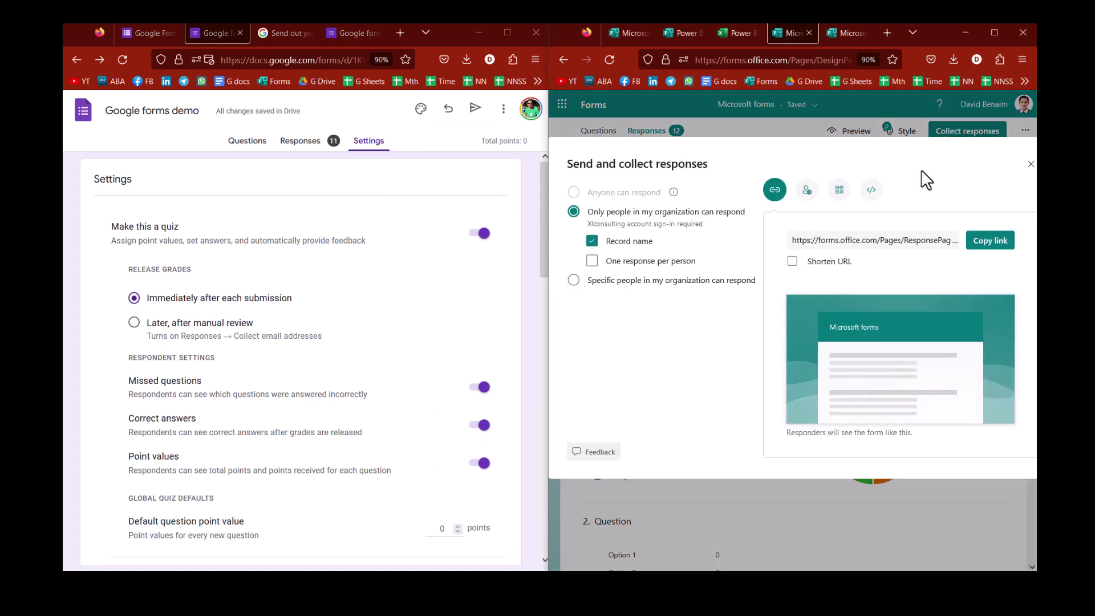
pyautogui.click(839, 191)
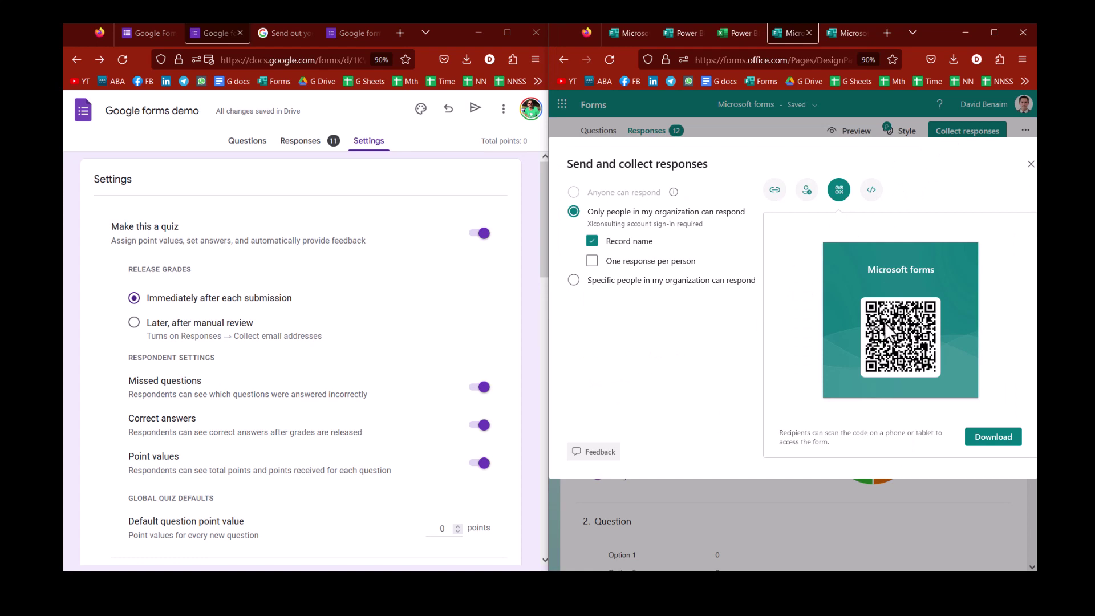
pyautogui.click(807, 191)
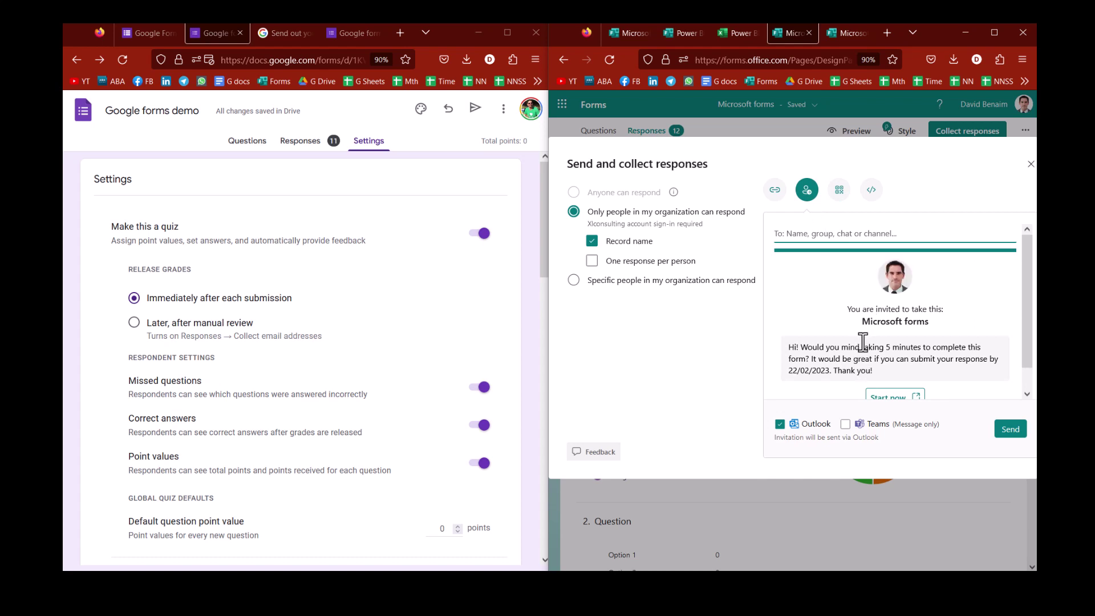
pyautogui.scroll(-1, 867, 346)
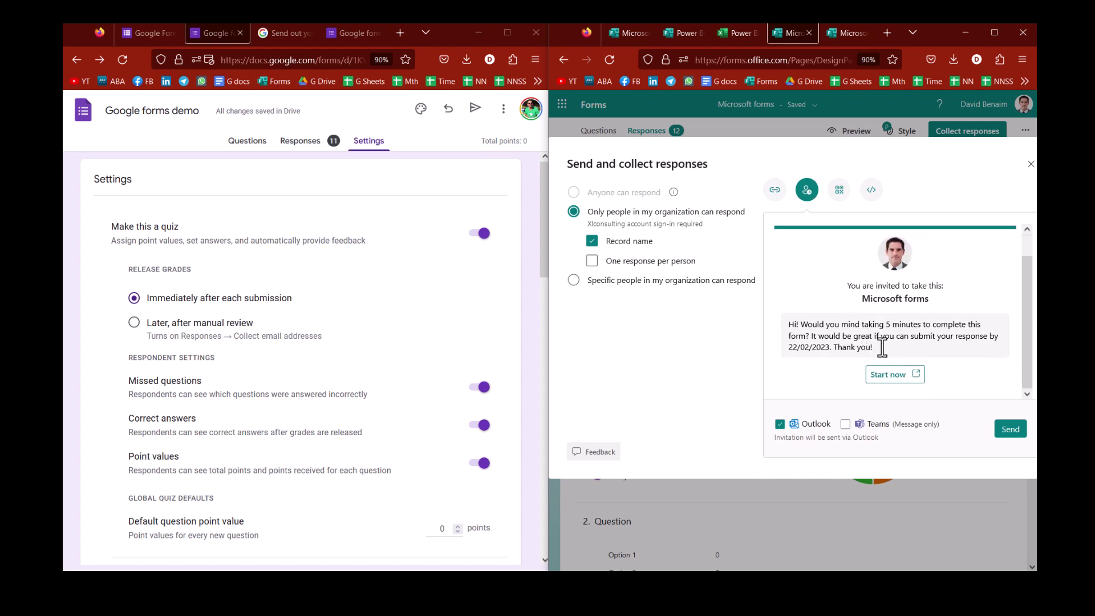
pyautogui.scroll(1, 883, 347)
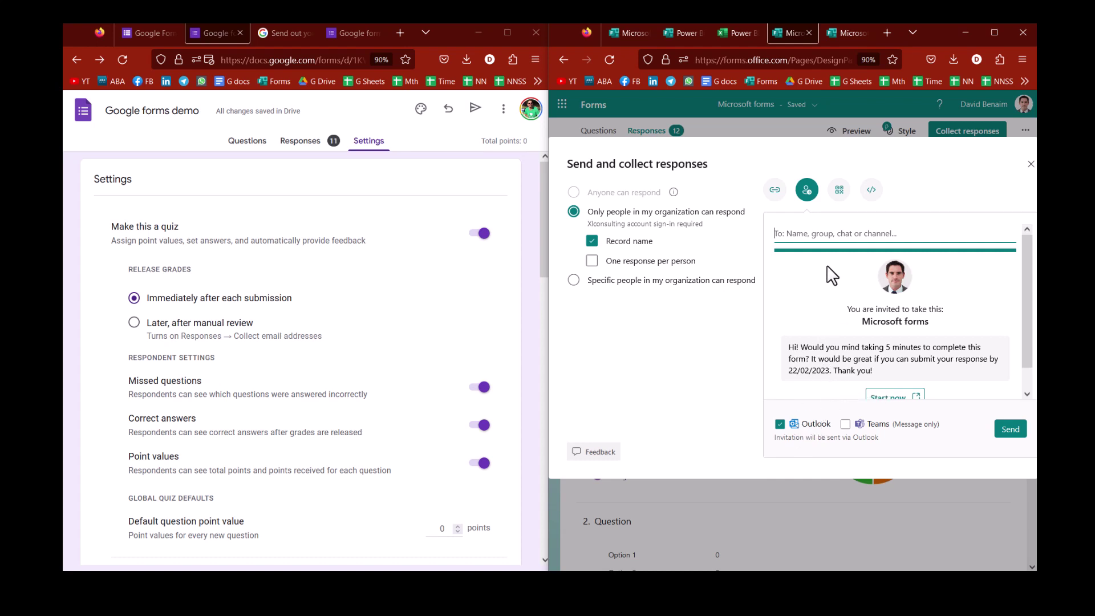
# - Address the invitation to the Xlconsulting team via Teams instead of Outlook, and touch up the message
pyautogui.click(846, 424)
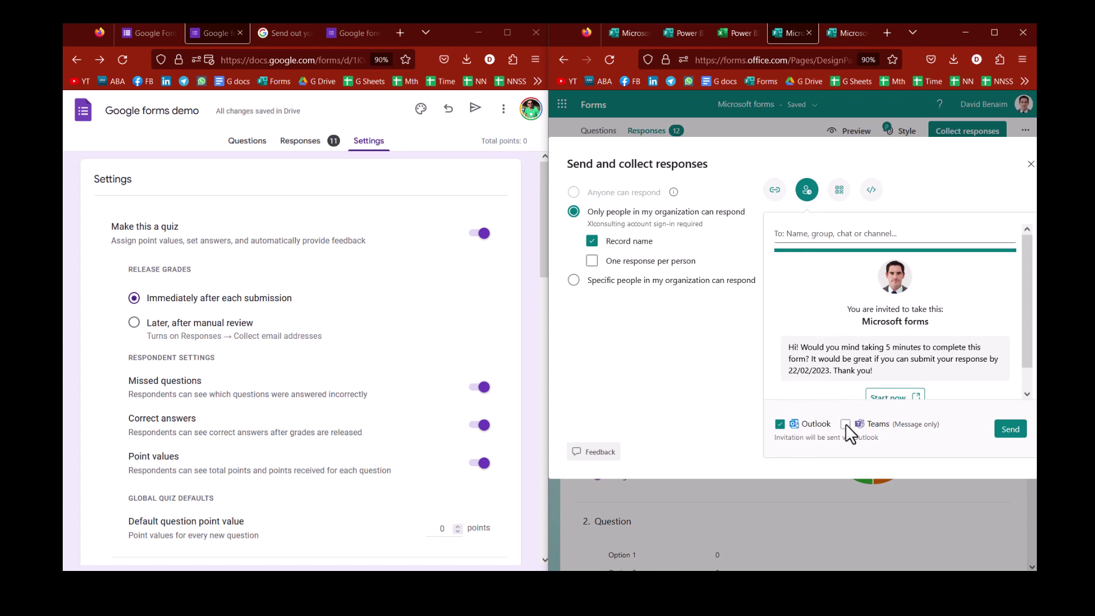
pyautogui.click(781, 424)
pyautogui.click(812, 234)
pyautogui.write('xlcon')
pyautogui.click(862, 251)
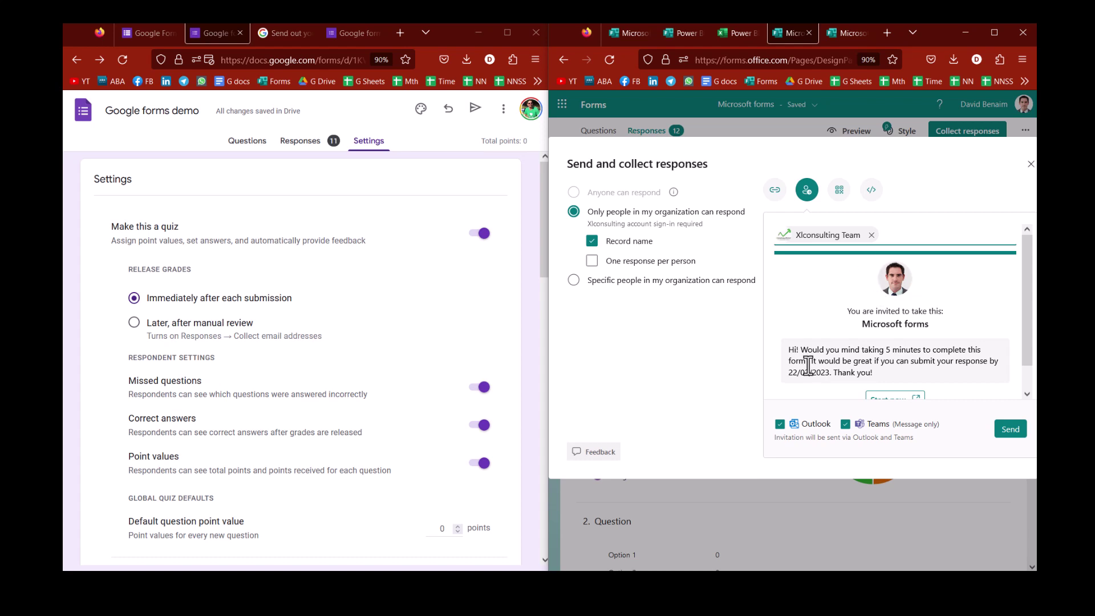
pyautogui.scroll(-1, 843, 320)
pyautogui.scroll(1, 830, 358)
pyautogui.click(830, 358)
pyautogui.write('s')
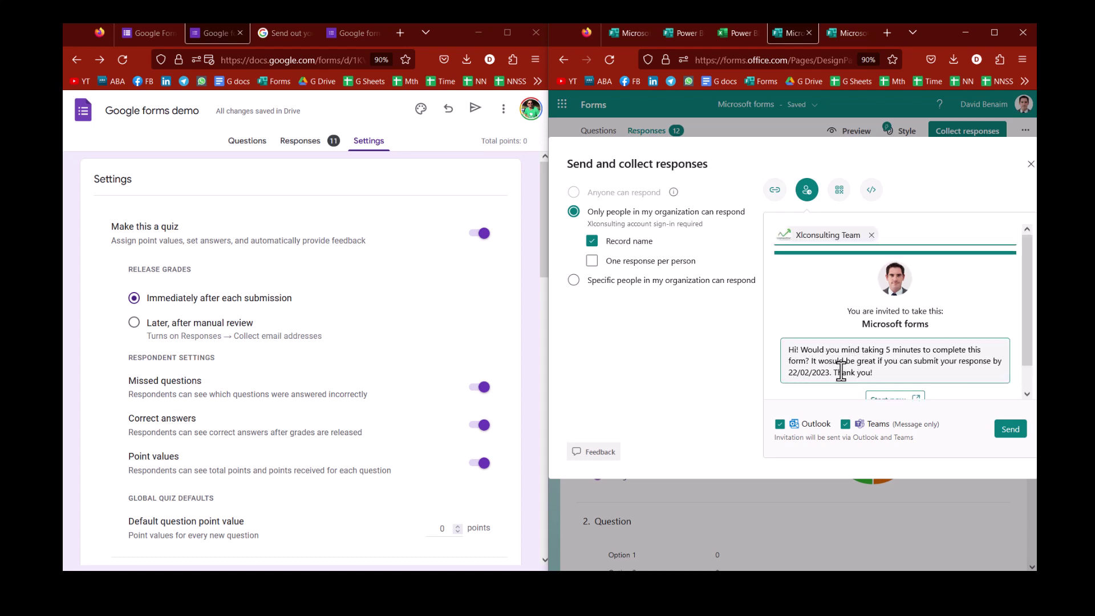
pyautogui.press('BackSpace')
pyautogui.scroll(-1, 876, 358)
pyautogui.scroll(1, 864, 319)
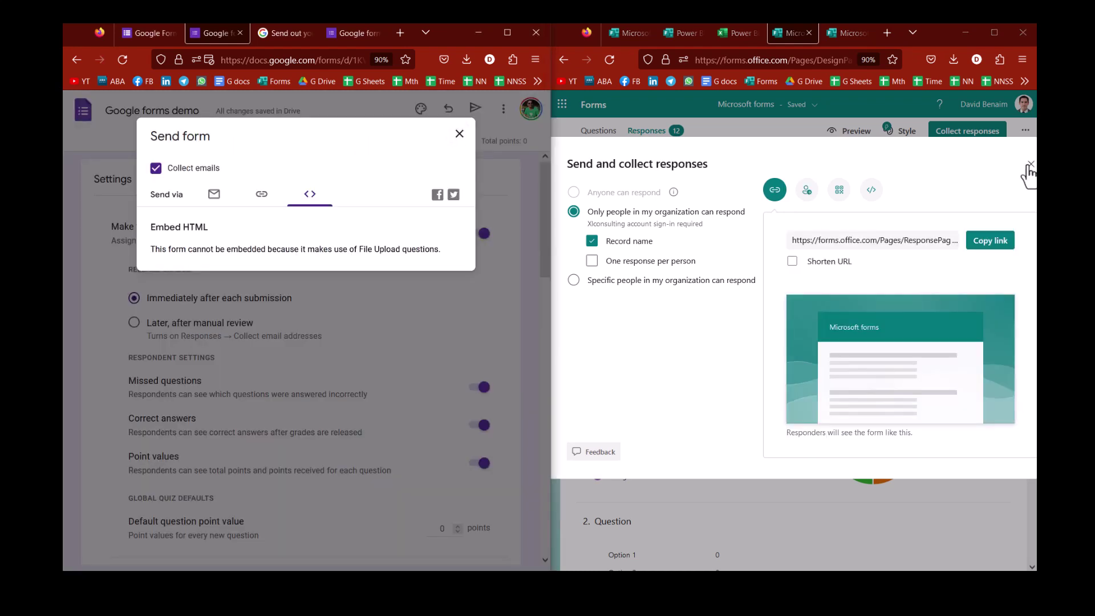
# - Close both send dialogs, then review and close Microsoft Forms' response settings
pyautogui.click(1030, 166)
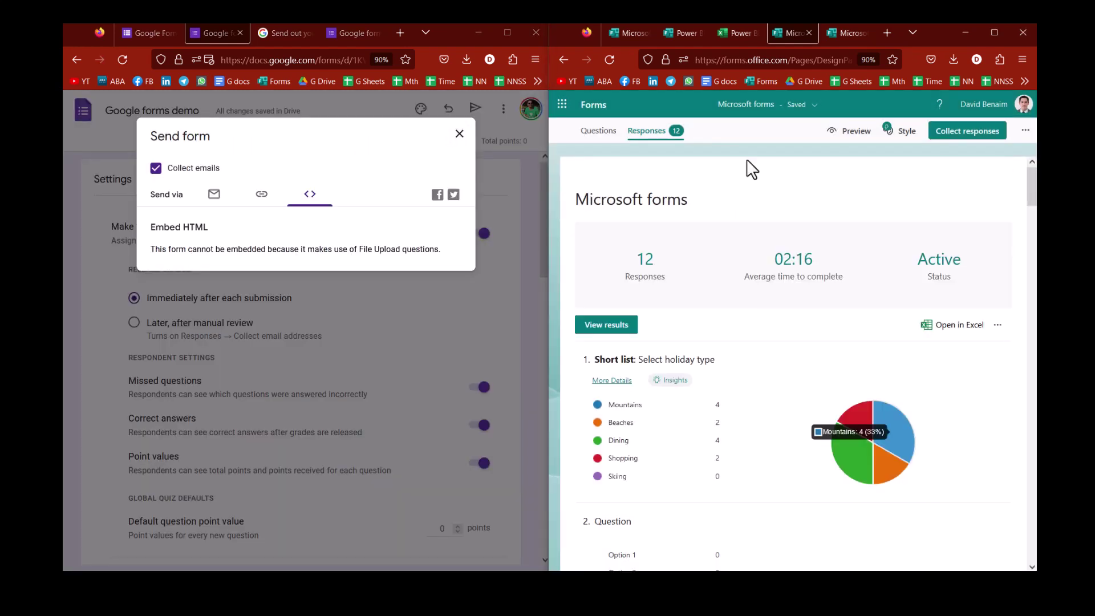
pyautogui.click(460, 133)
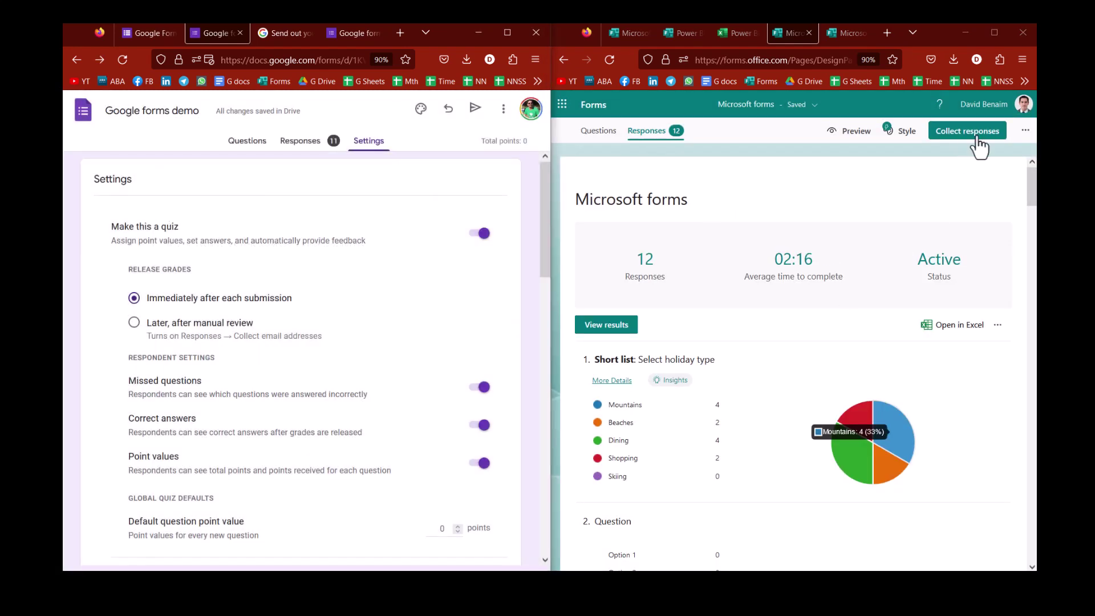
pyautogui.click(1025, 130)
pyautogui.click(988, 187)
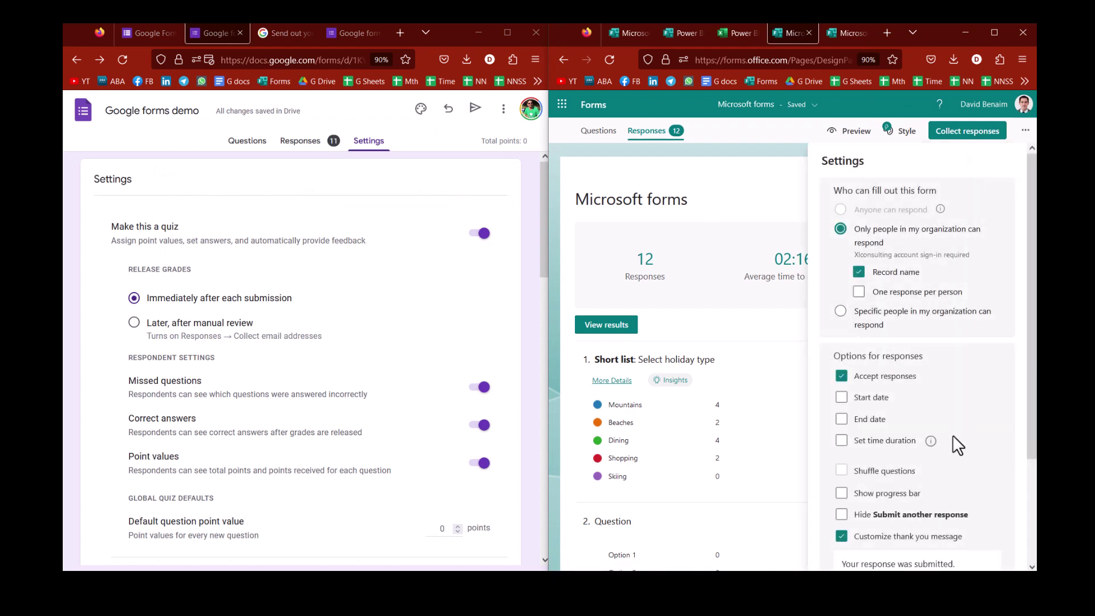
pyautogui.scroll(-2, 955, 439)
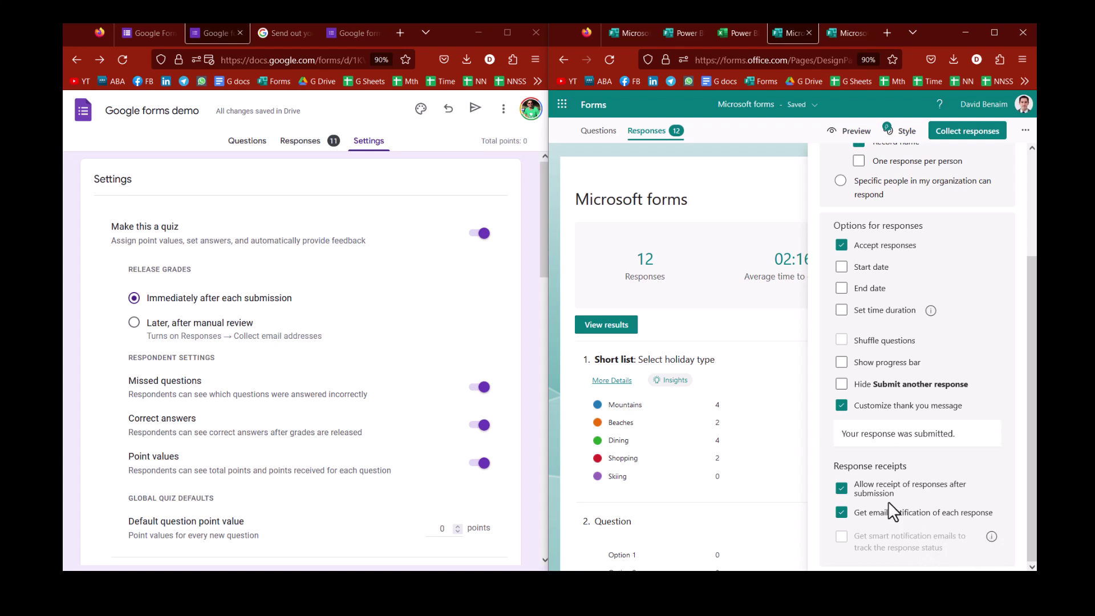
pyautogui.click(759, 171)
# - Show Google's responses summary and screenshot the Short list question results
pyautogui.click(300, 140)
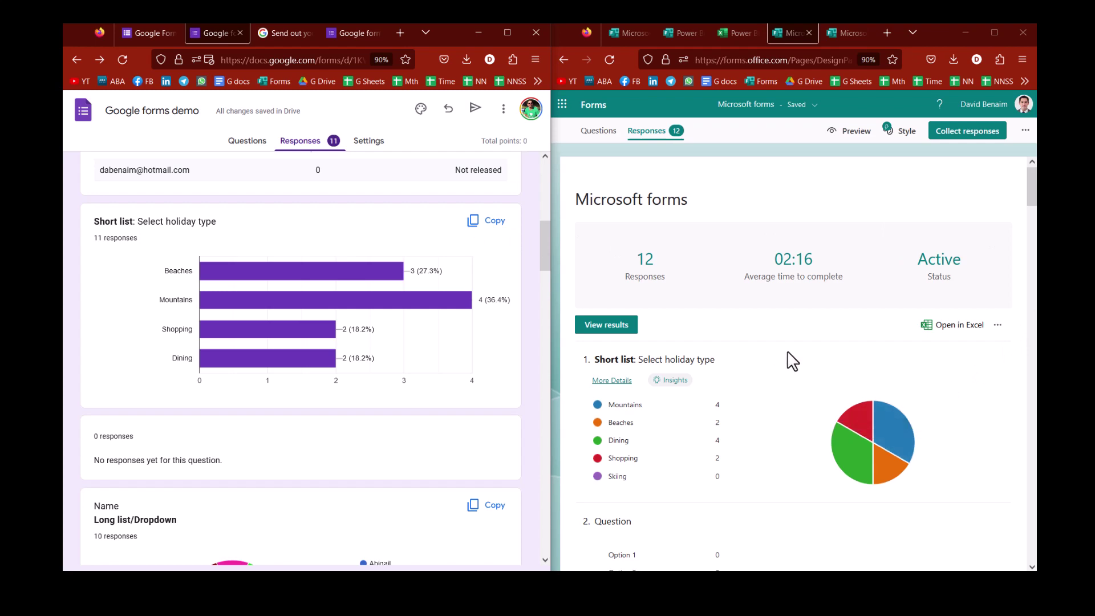
pyautogui.press('super+shift+s')
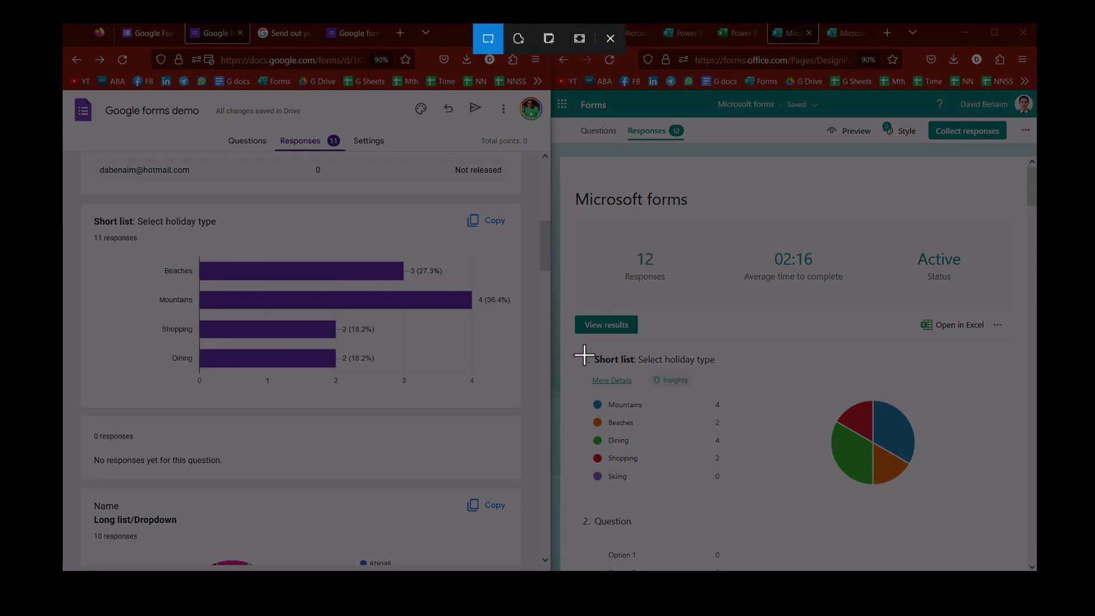
pyautogui.moveTo(579, 347); pyautogui.dragTo(934, 496)
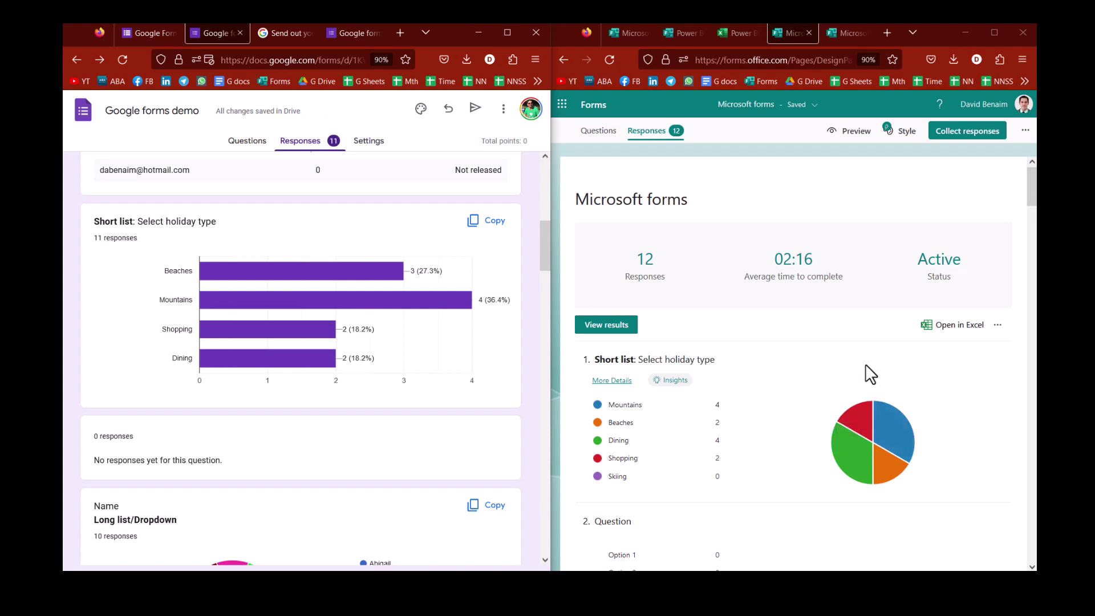
pyautogui.click(652, 169)
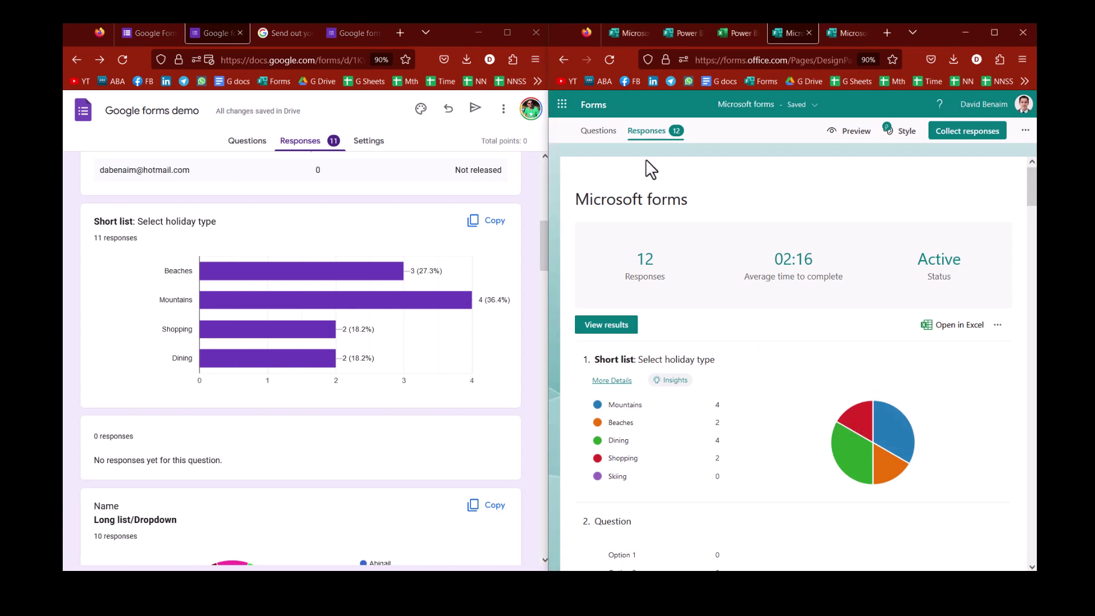
# - Show Google's template gallery beside Microsoft Forms' home page, and browse all Microsoft templates
pyautogui.click(623, 25)
pyautogui.click(139, 33)
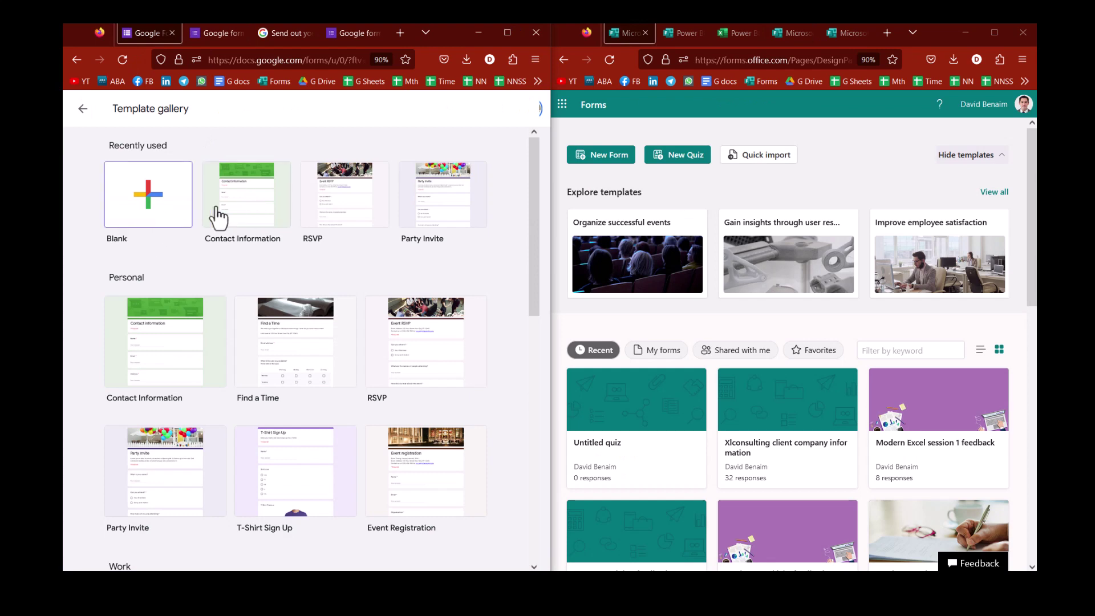
pyautogui.scroll(-5, 228, 349)
pyautogui.click(994, 192)
pyautogui.scroll(-5, 713, 359)
pyautogui.scroll(5, 710, 362)
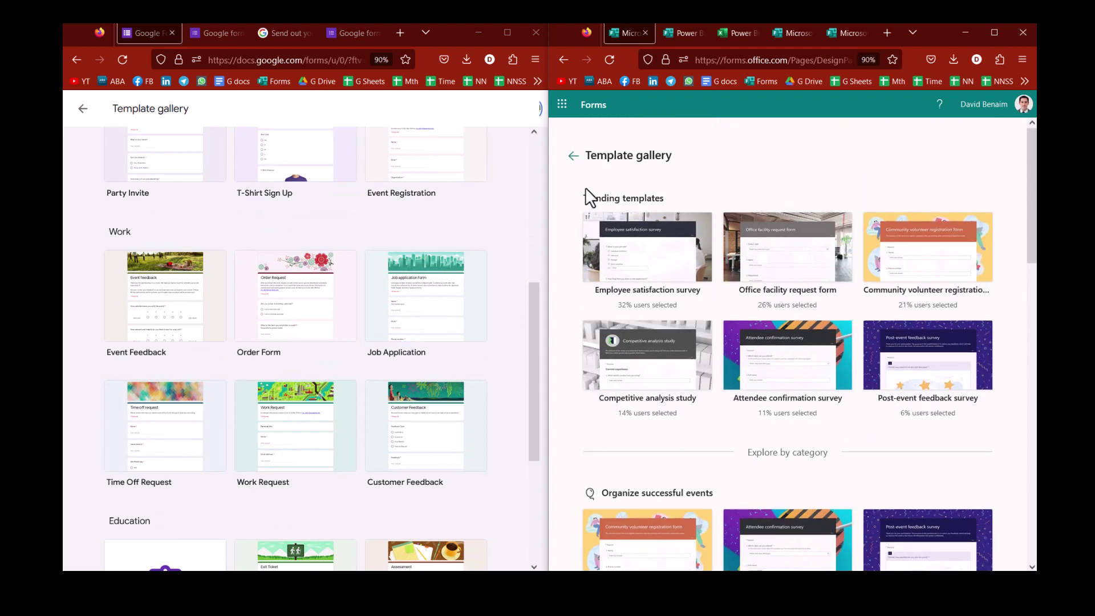
pyautogui.click(571, 157)
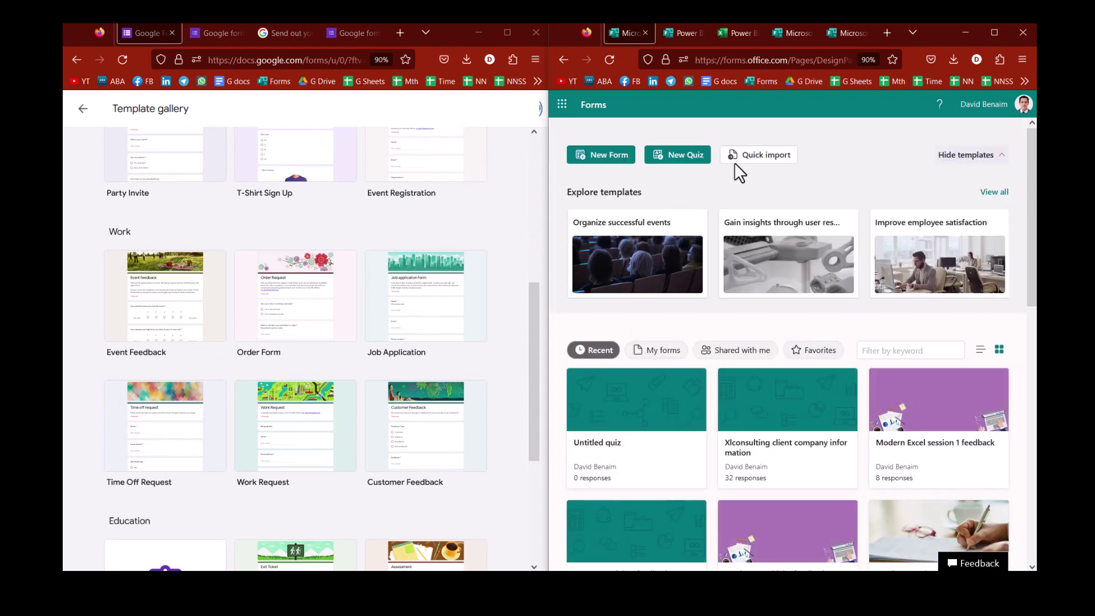
# - Open Microsoft Forms' Quick import for Word or PDF files, then close it
pyautogui.click(749, 156)
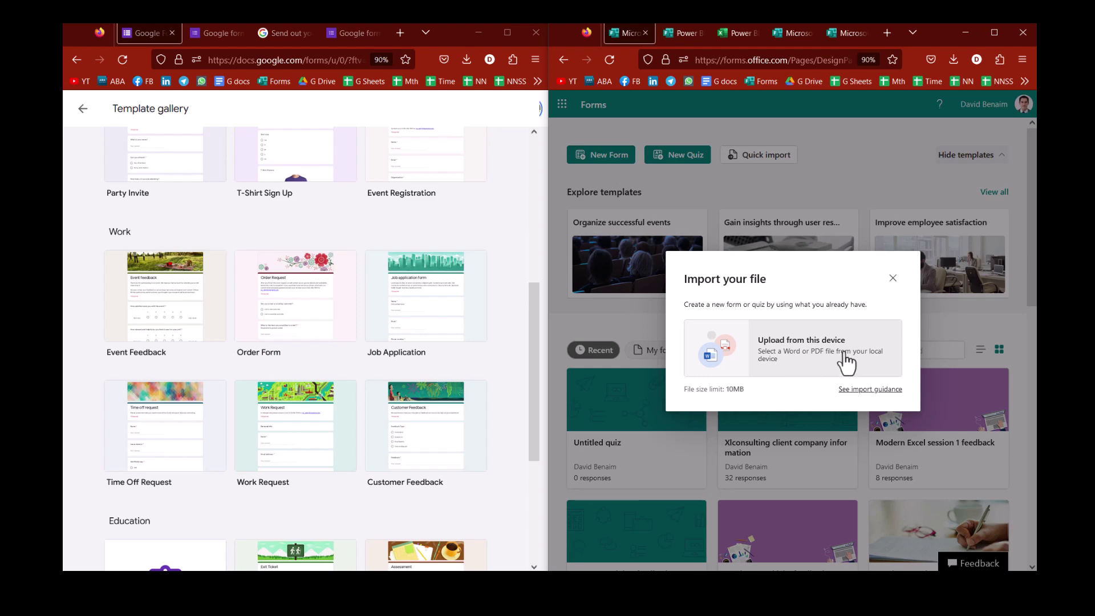
pyautogui.click(892, 278)
pyautogui.scroll(5, 200, 222)
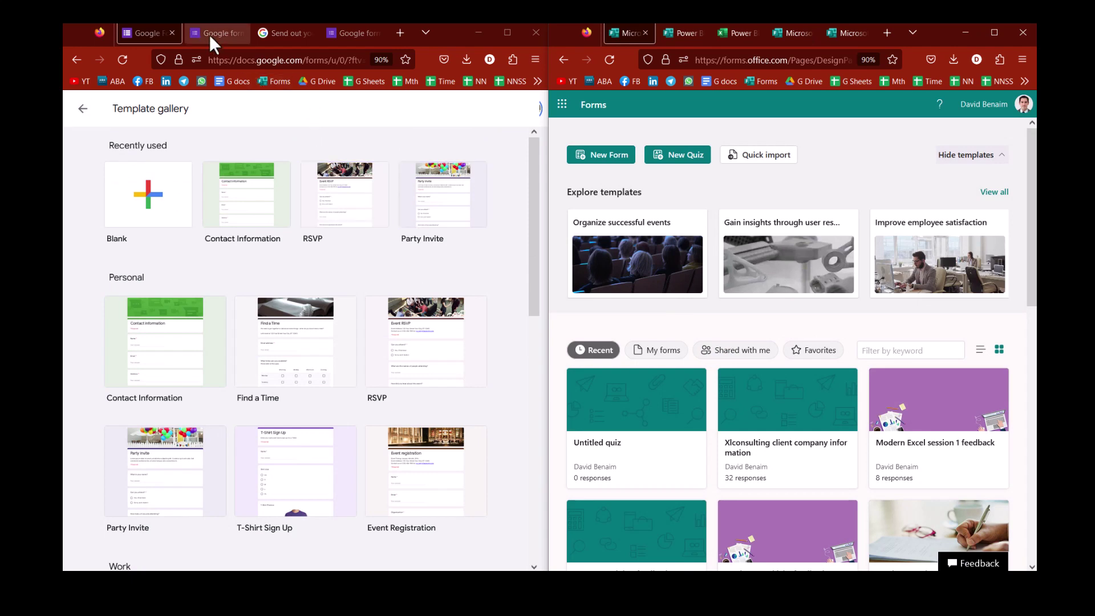
# - Add a new blank question to the Google demo form and select Microsoft's question 3
pyautogui.click(211, 33)
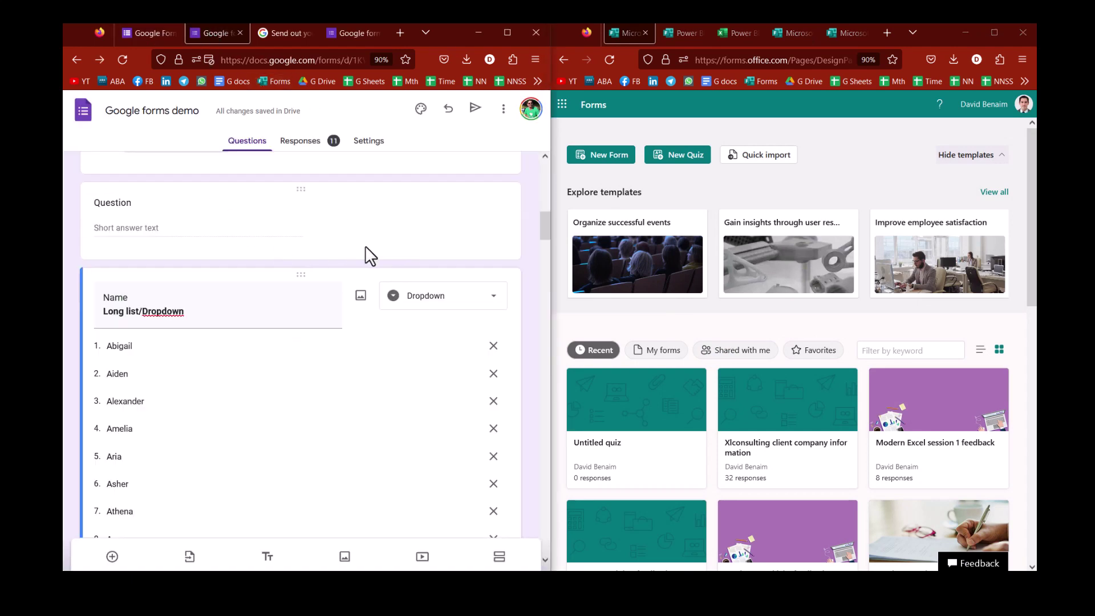
pyautogui.click(112, 556)
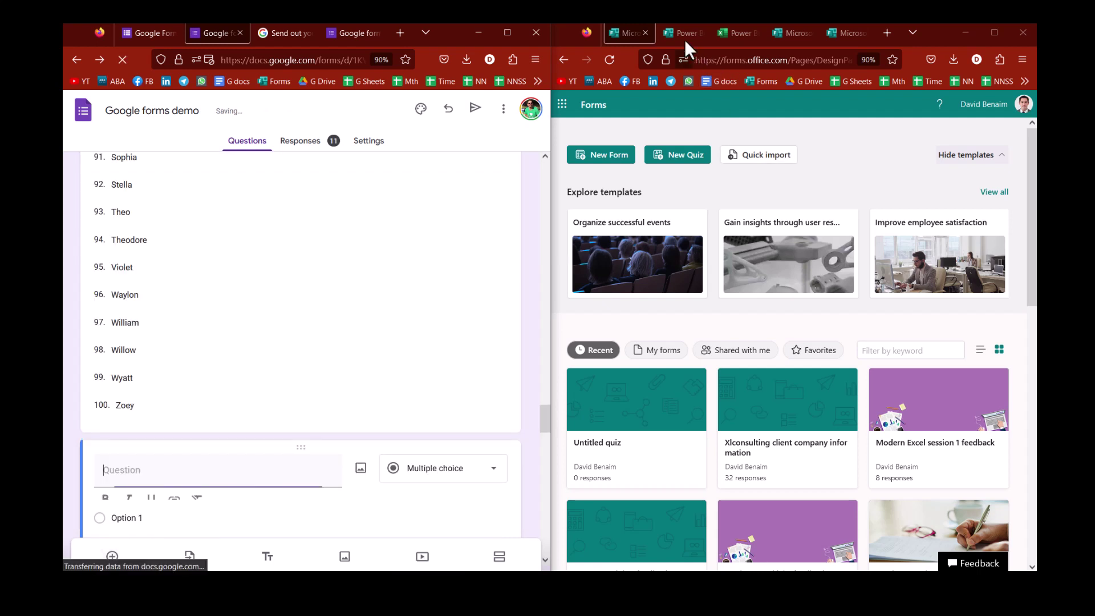
pyautogui.click(783, 36)
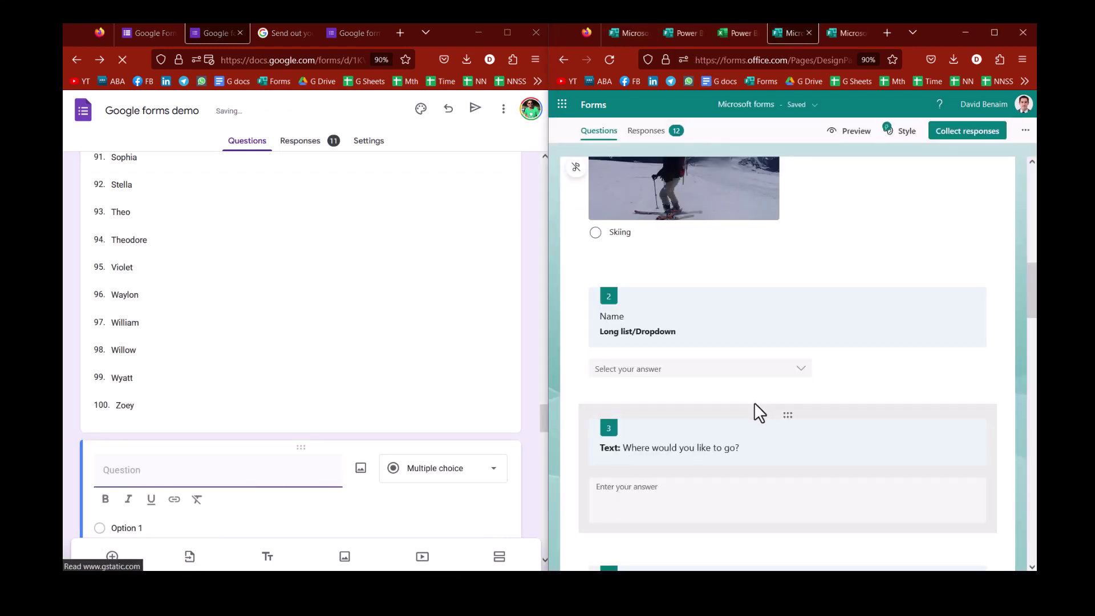
pyautogui.click(753, 429)
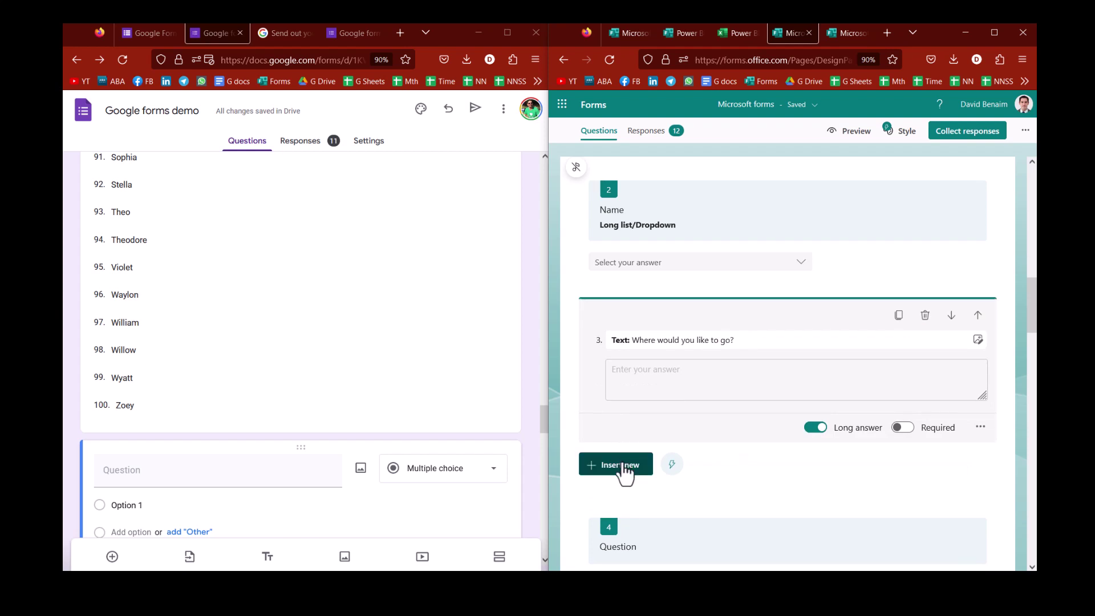
# - Try the suggested website-complexity and intuitiveness questions, dismiss them, and add Microsoft choice question 4
pyautogui.click(674, 468)
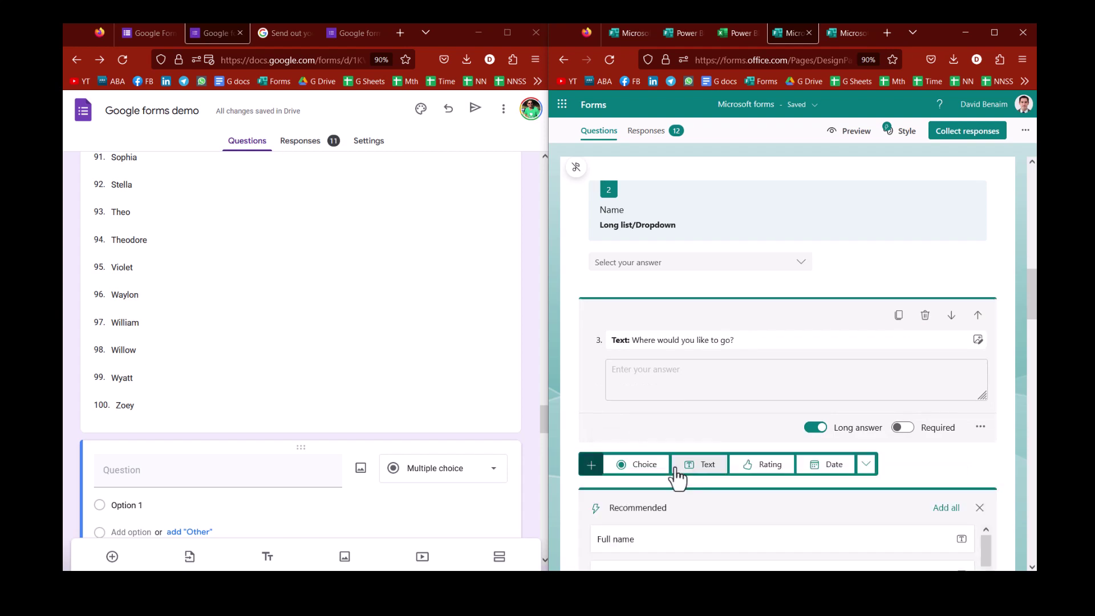
pyautogui.scroll(-5, 735, 477)
pyautogui.scroll(2, 740, 465)
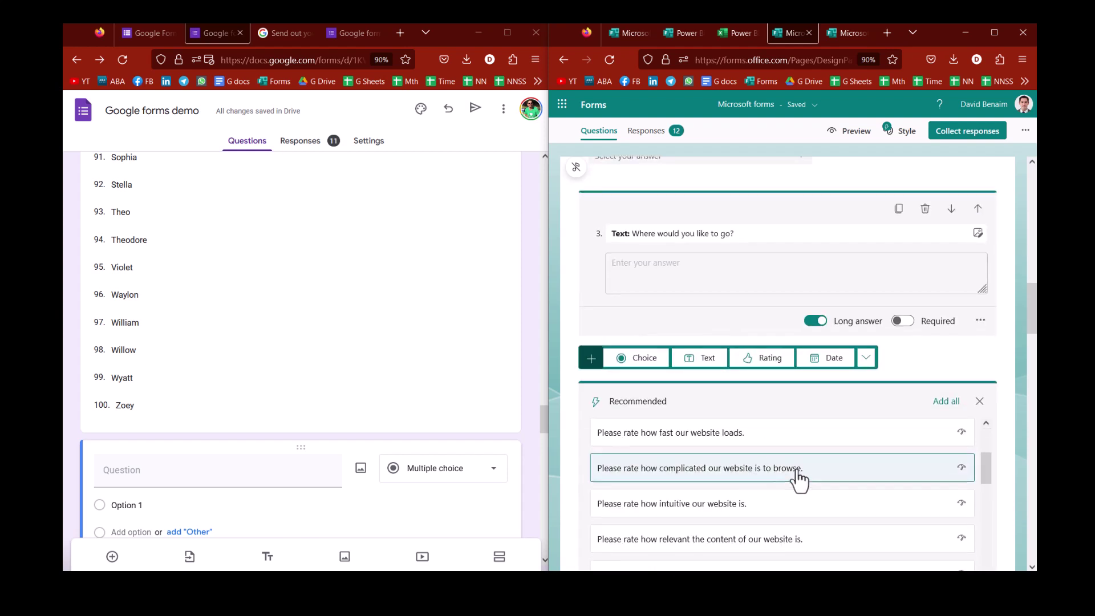
pyautogui.click(940, 477)
pyautogui.click(912, 503)
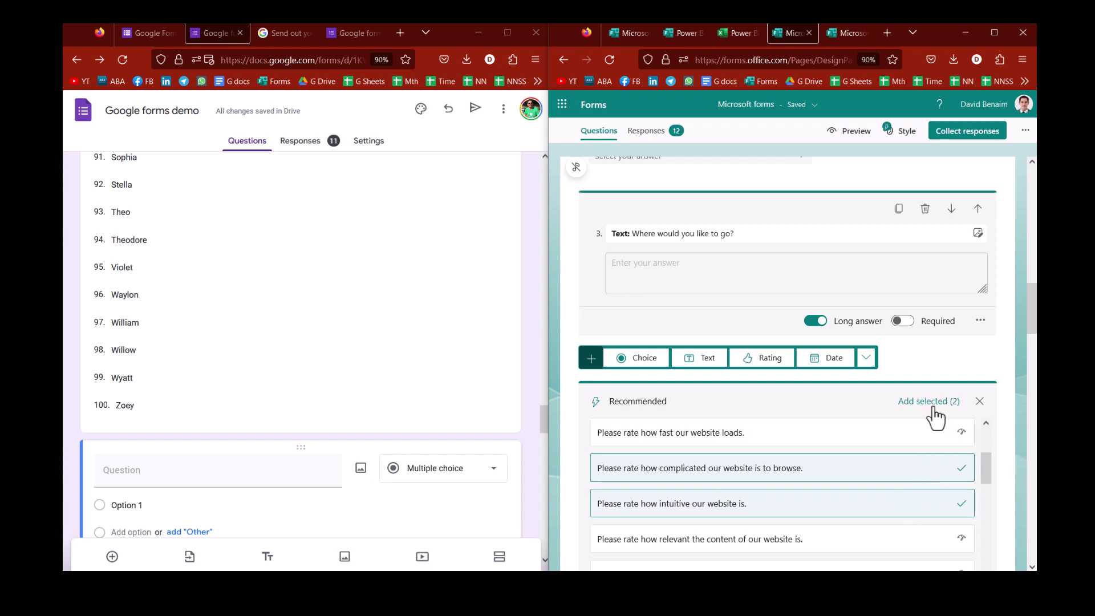
pyautogui.click(981, 404)
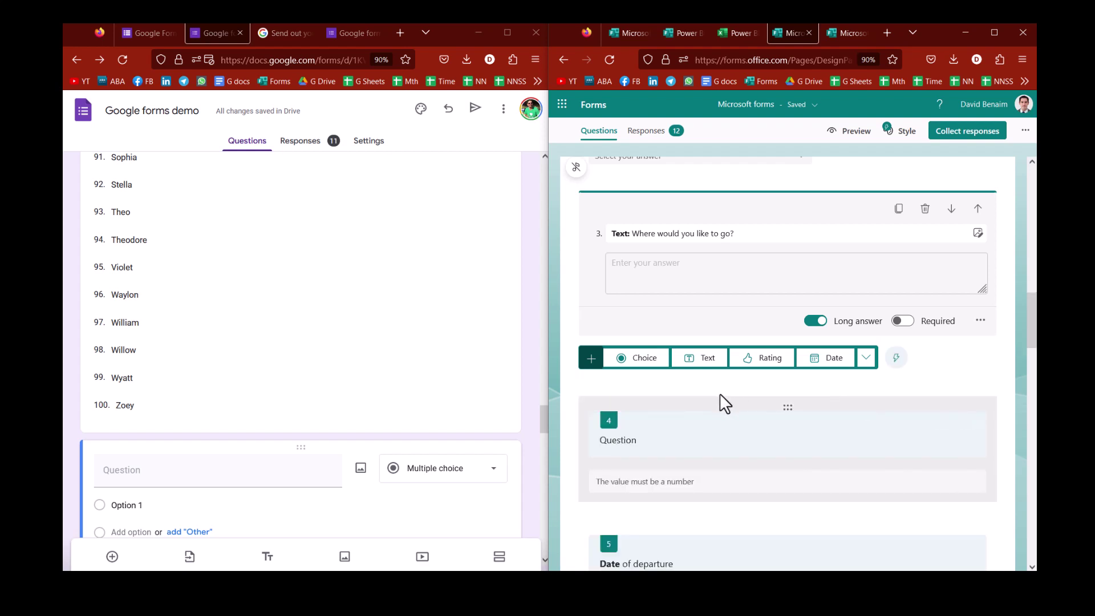
pyautogui.click(637, 360)
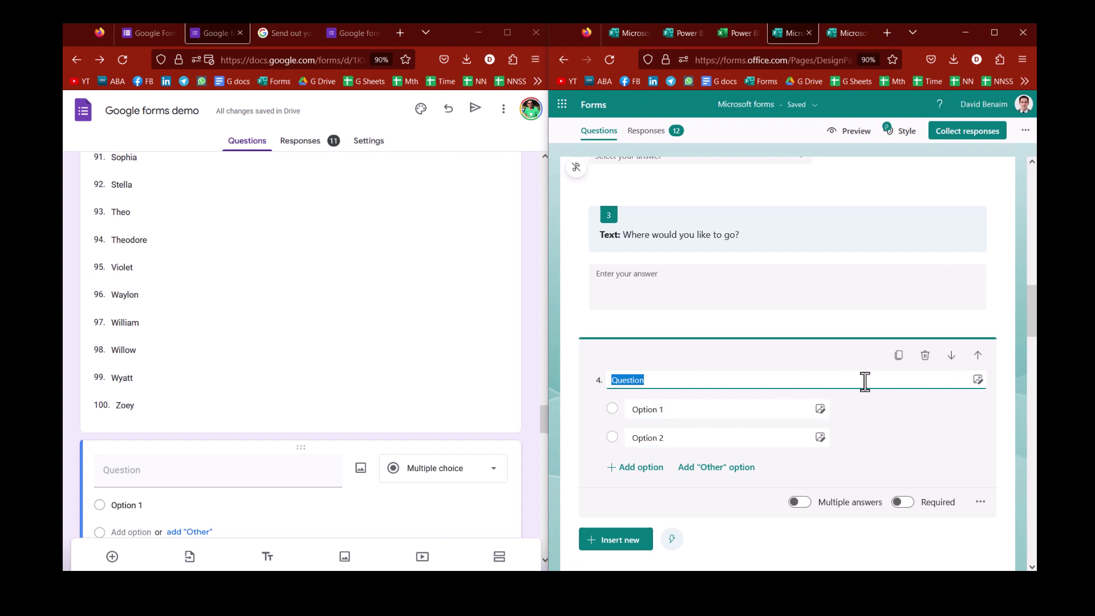
# - Set the blank Google question's type to Short answer
pyautogui.click(449, 477)
pyautogui.click(414, 226)
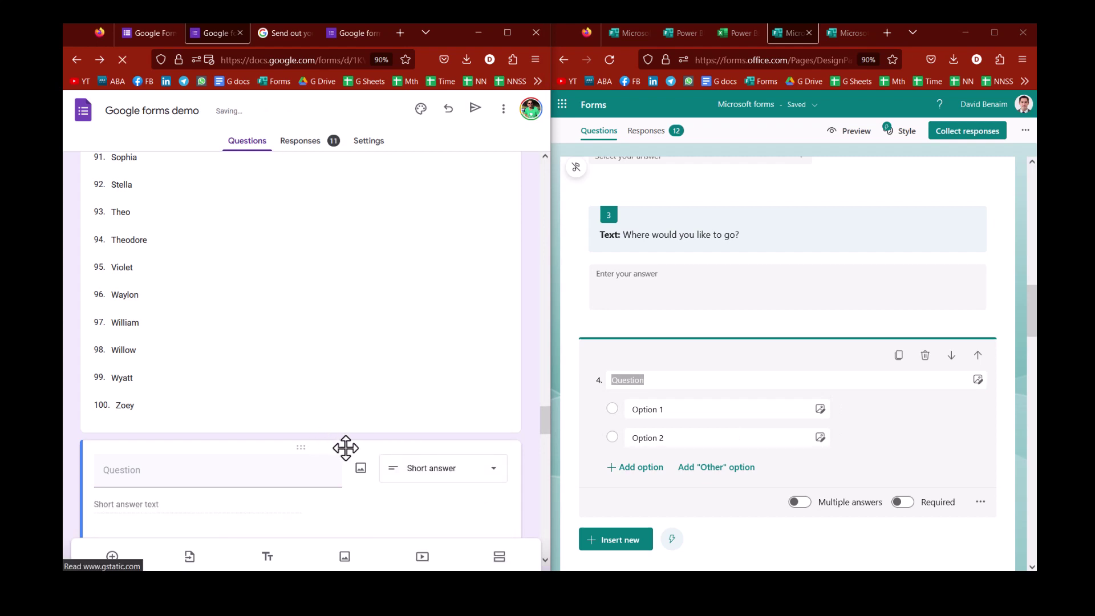
pyautogui.scroll(-2, 452, 442)
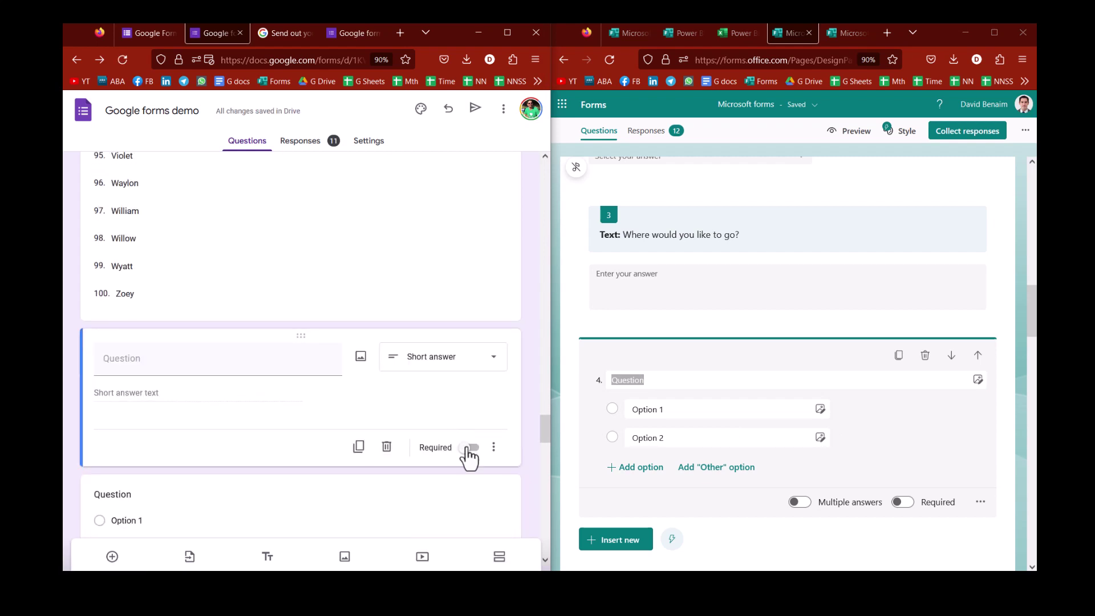
pyautogui.click(191, 557)
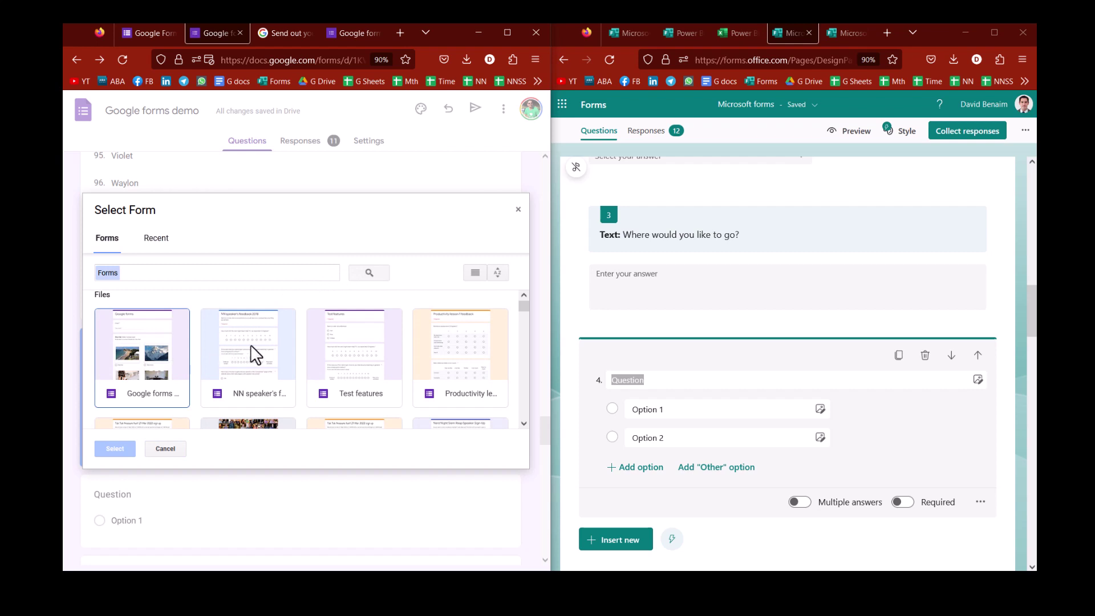
pyautogui.click(350, 345)
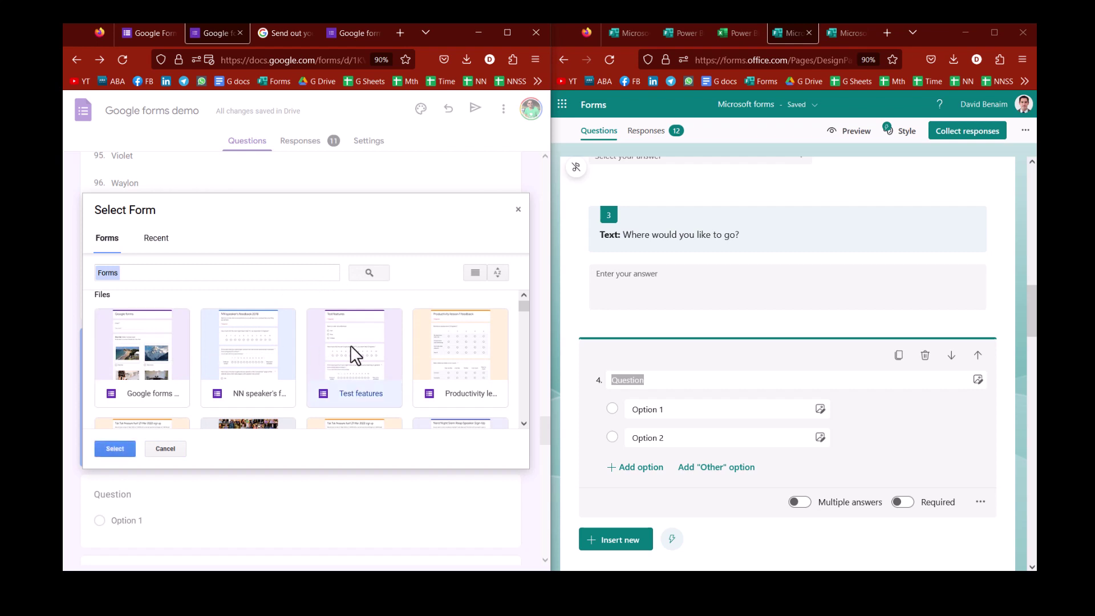
pyautogui.click(115, 448)
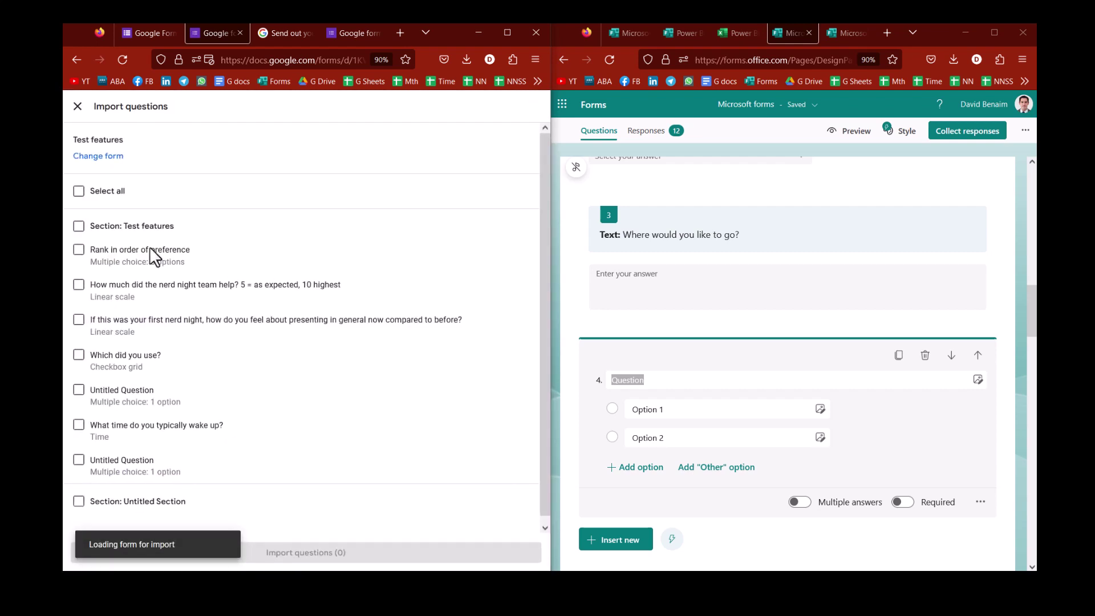
pyautogui.click(77, 106)
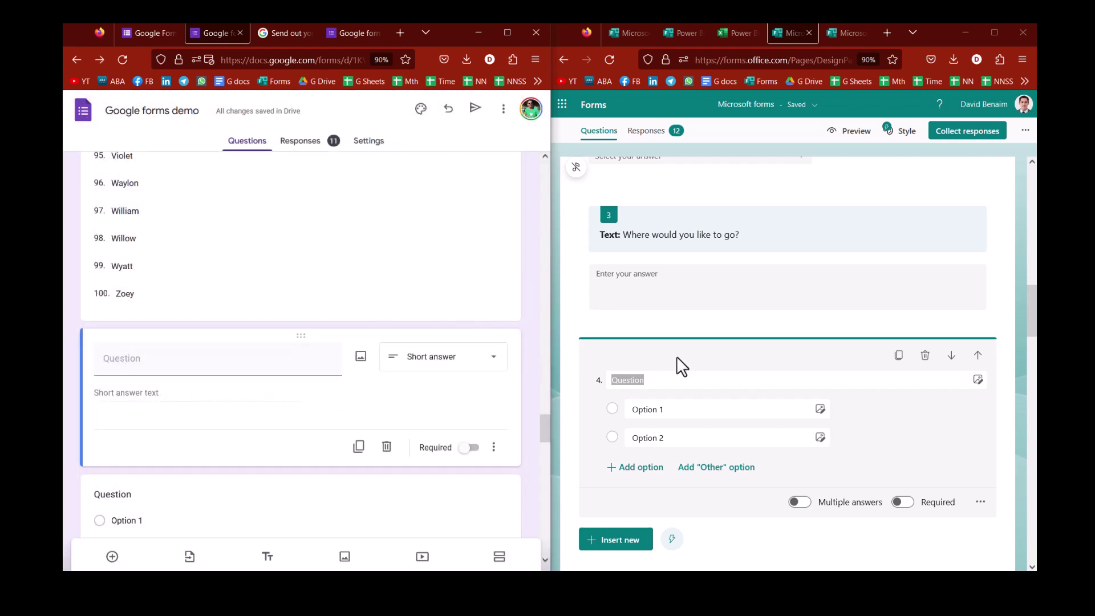
# - In Microsoft Forms, replace empty question 4 with a choice question using the pasted names
pyautogui.click(925, 355)
pyautogui.click(909, 306)
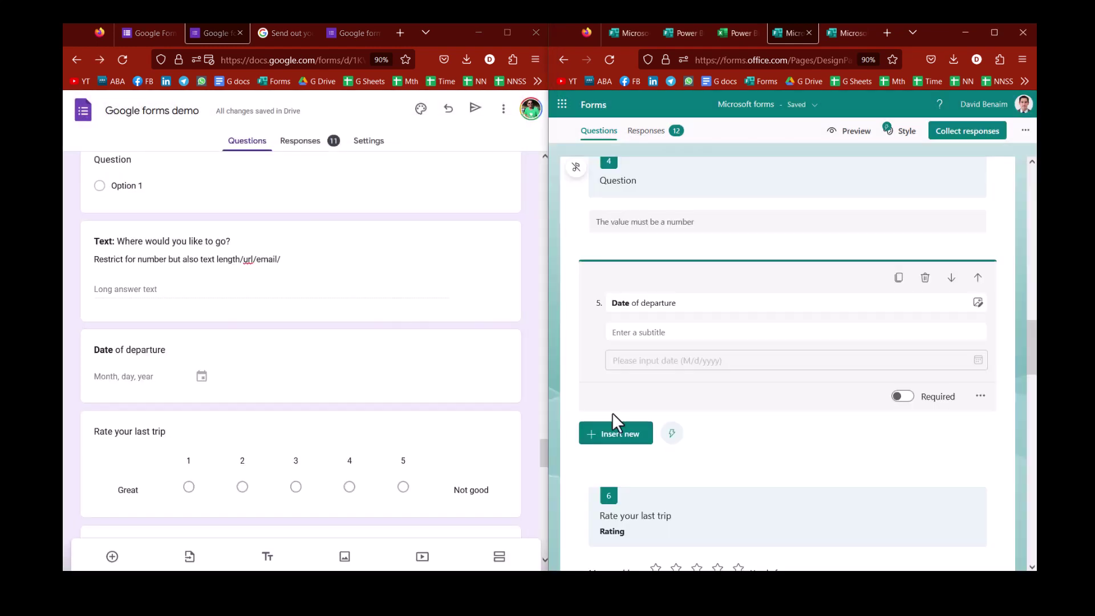
pyautogui.click(623, 440)
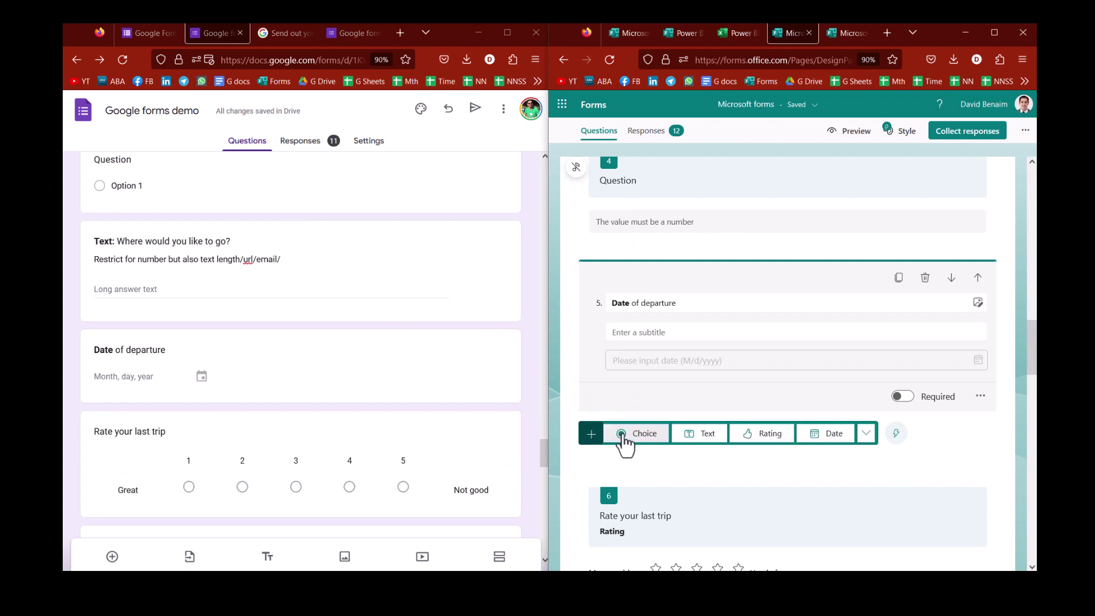
pyautogui.click(650, 439)
pyautogui.click(656, 441)
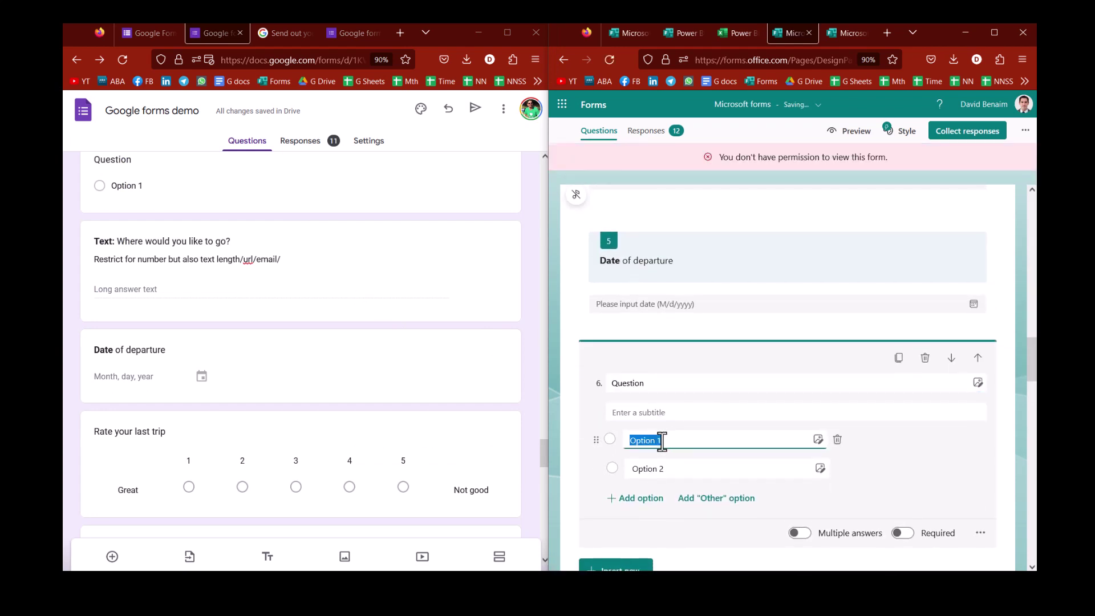
pyautogui.hotkey('ctrl', 'v')
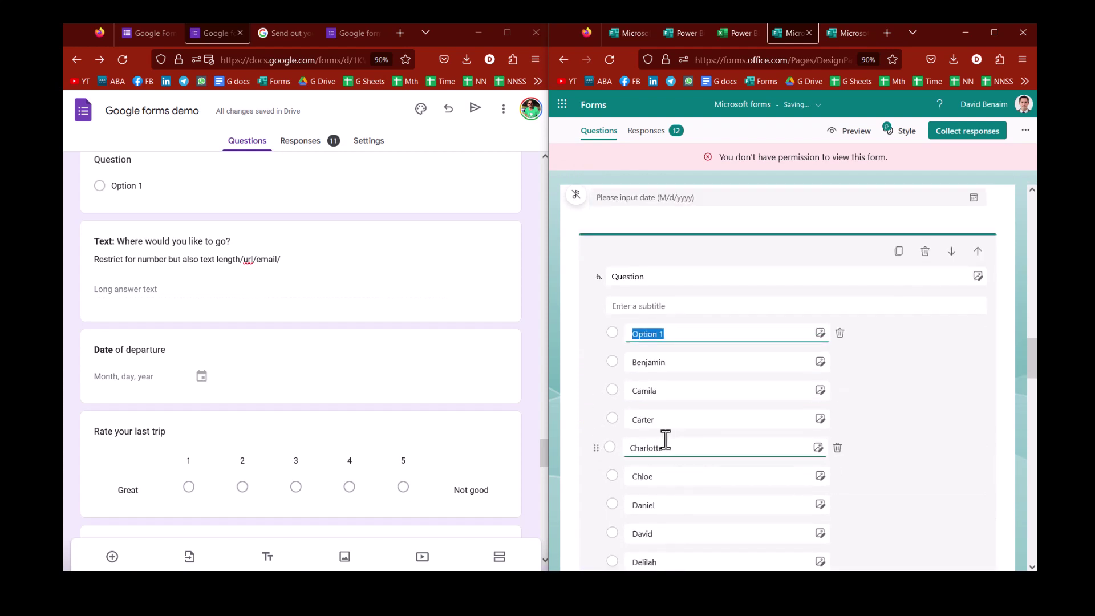
# - In Google Forms, add a multiple-choice question after Date of departure with pasted names as options
pyautogui.click(473, 380)
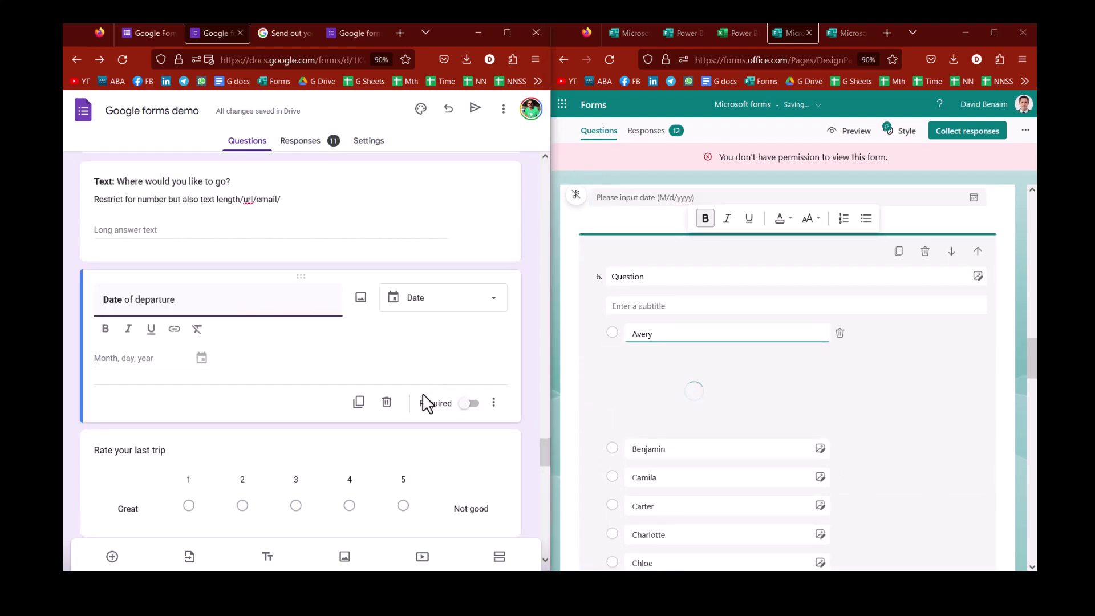
pyautogui.click(112, 556)
pyautogui.click(120, 305)
pyautogui.hotkey('ctrl', 'v')
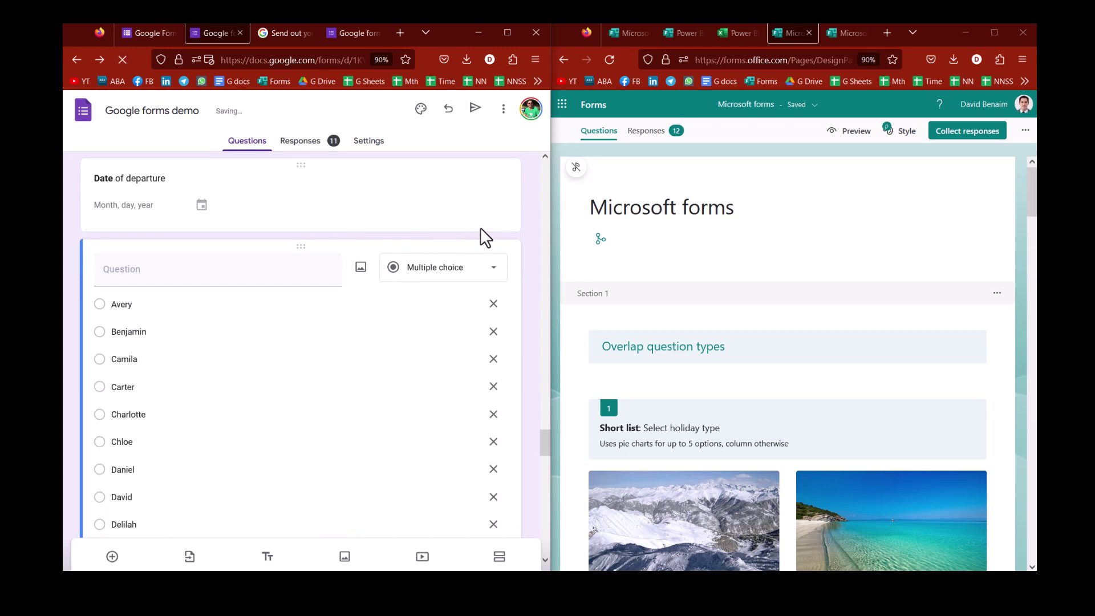
pyautogui.scroll(-4, 516, 423)
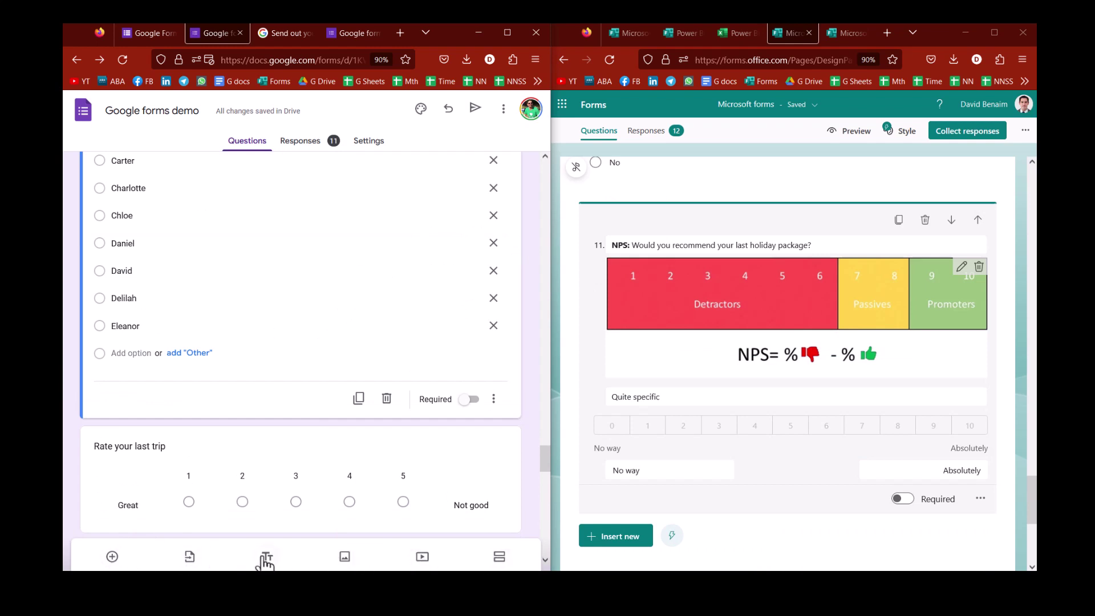
# - Insert a Google title block typed 'dfdfdsfds' and a Microsoft Text question 12 from the extra types
pyautogui.click(264, 560)
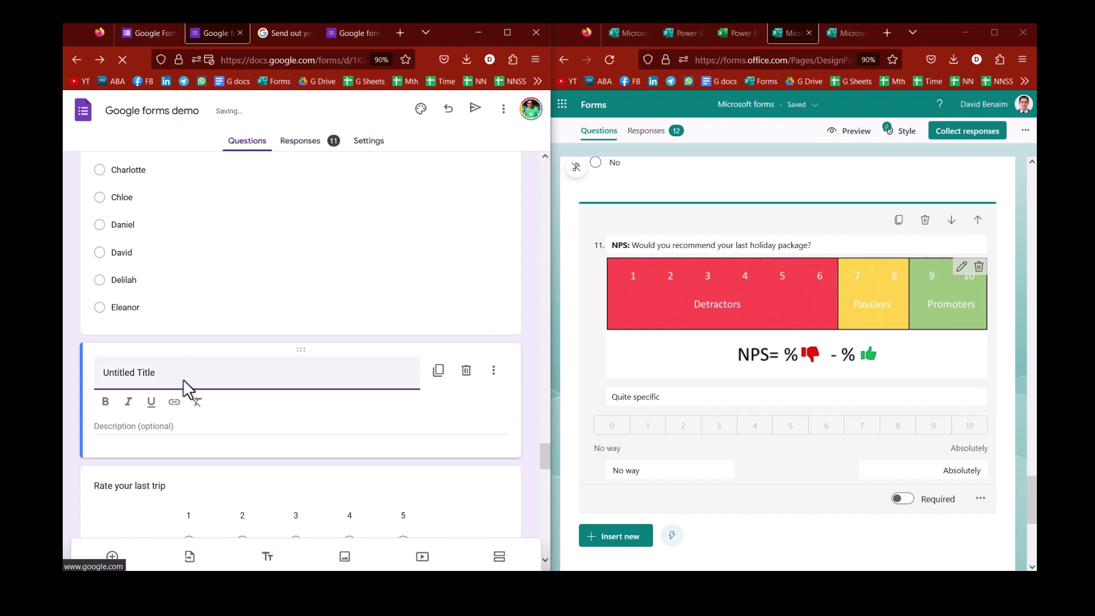
pyautogui.write('dfdfdsfds')
pyautogui.click(619, 539)
pyautogui.click(864, 539)
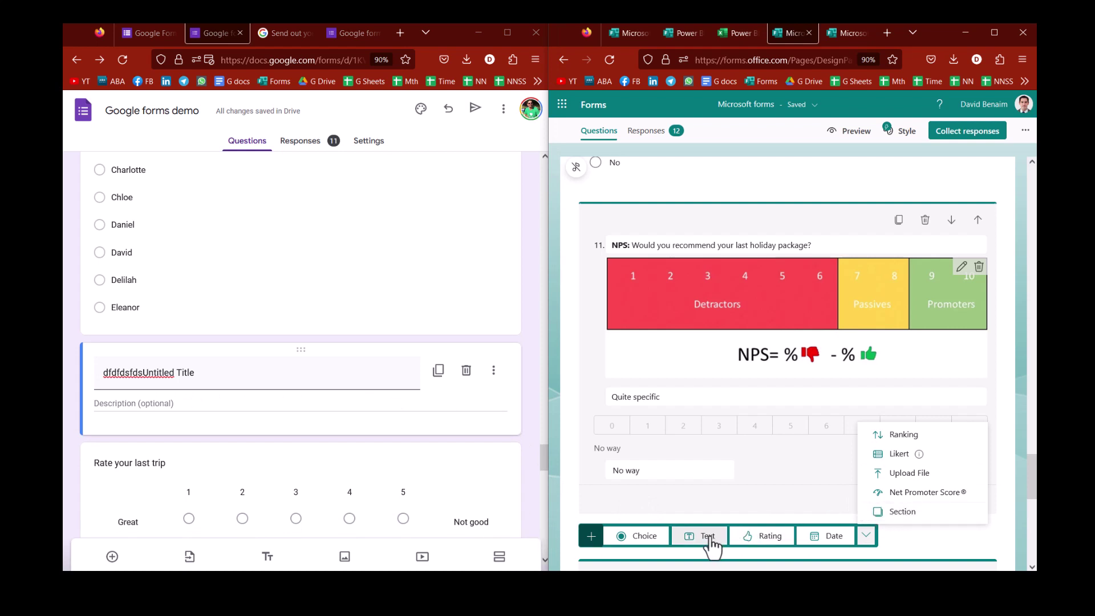
pyautogui.click(708, 540)
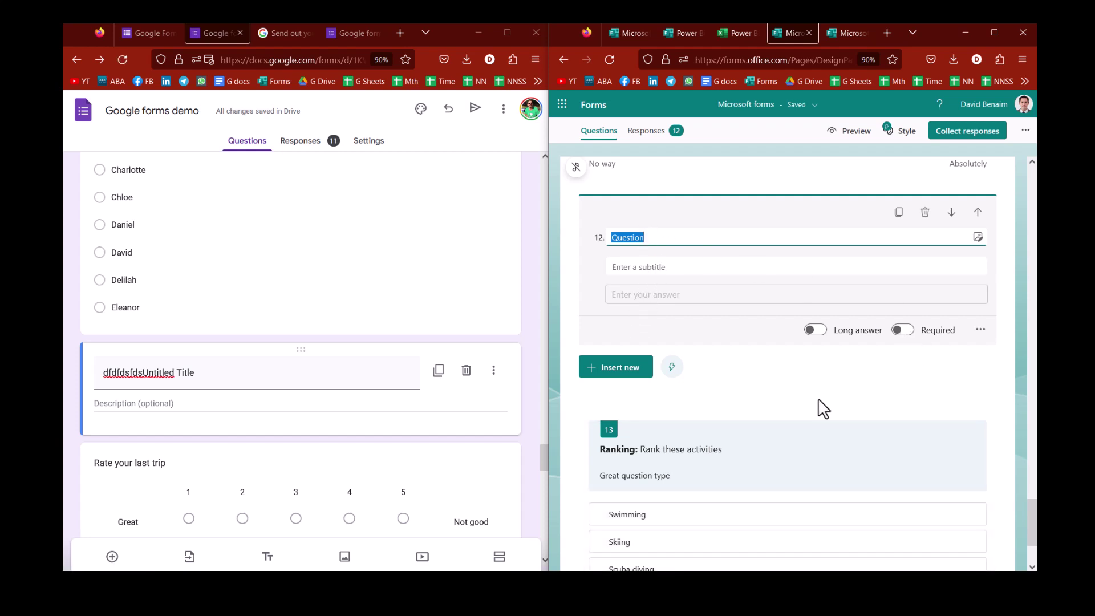
pyautogui.scroll(-2, 824, 418)
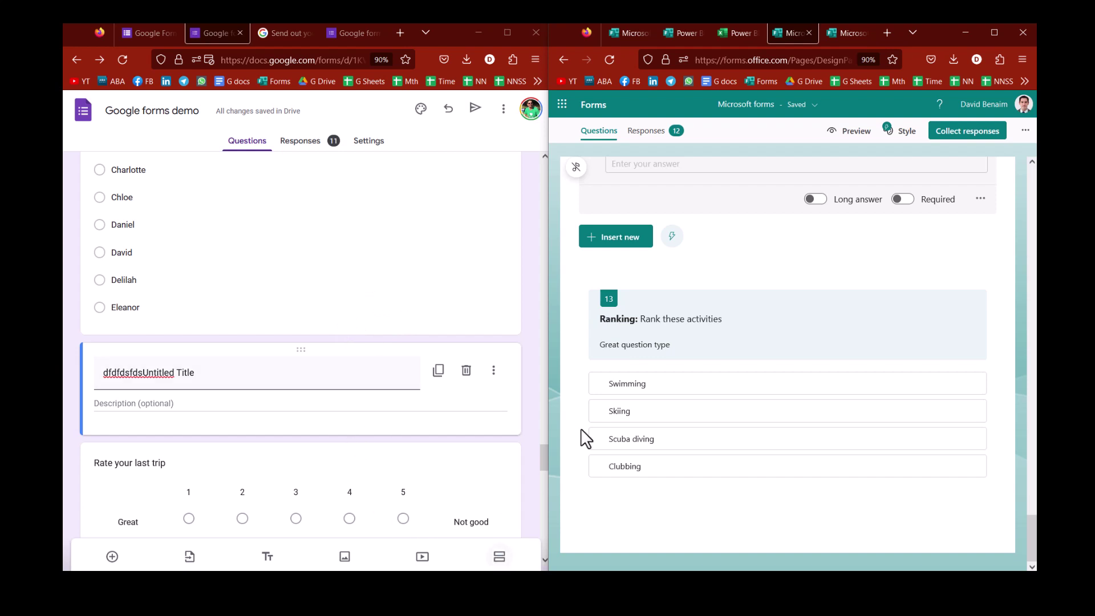
pyautogui.click(662, 350)
pyautogui.scroll(3, 664, 345)
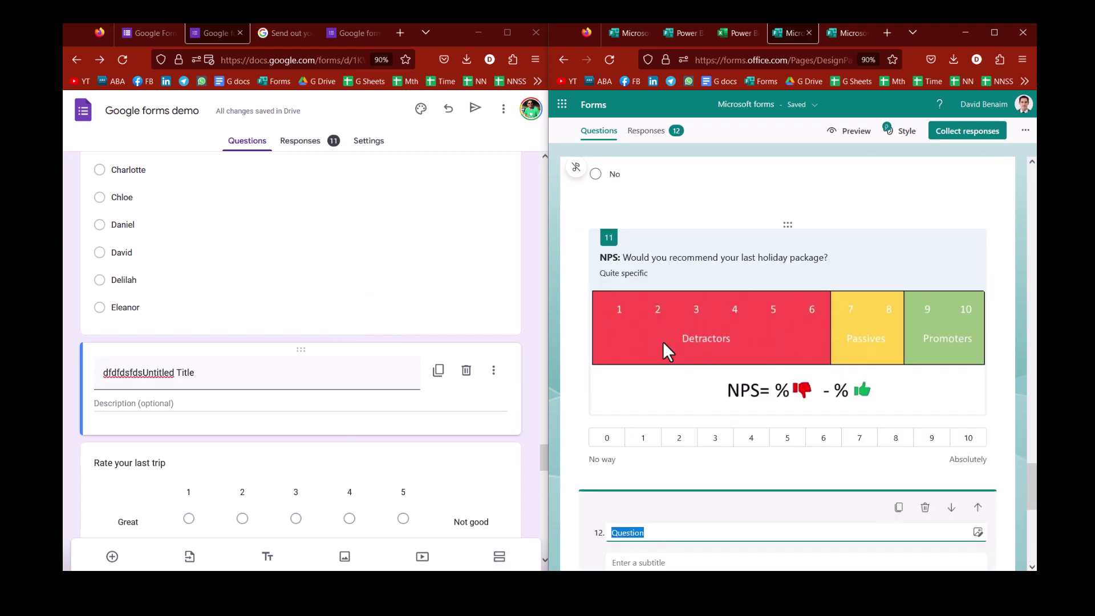
pyautogui.scroll(-7, 643, 365)
# - Delete the Google title block and colour 'recommend' orange in Microsoft's NPS question title
pyautogui.click(466, 371)
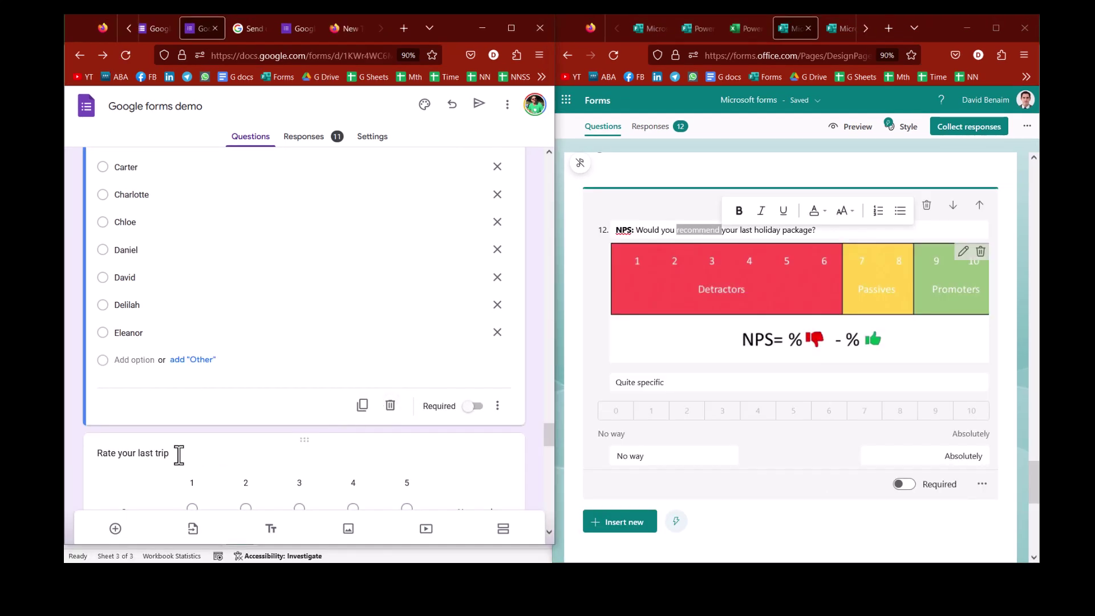
pyautogui.click(163, 447)
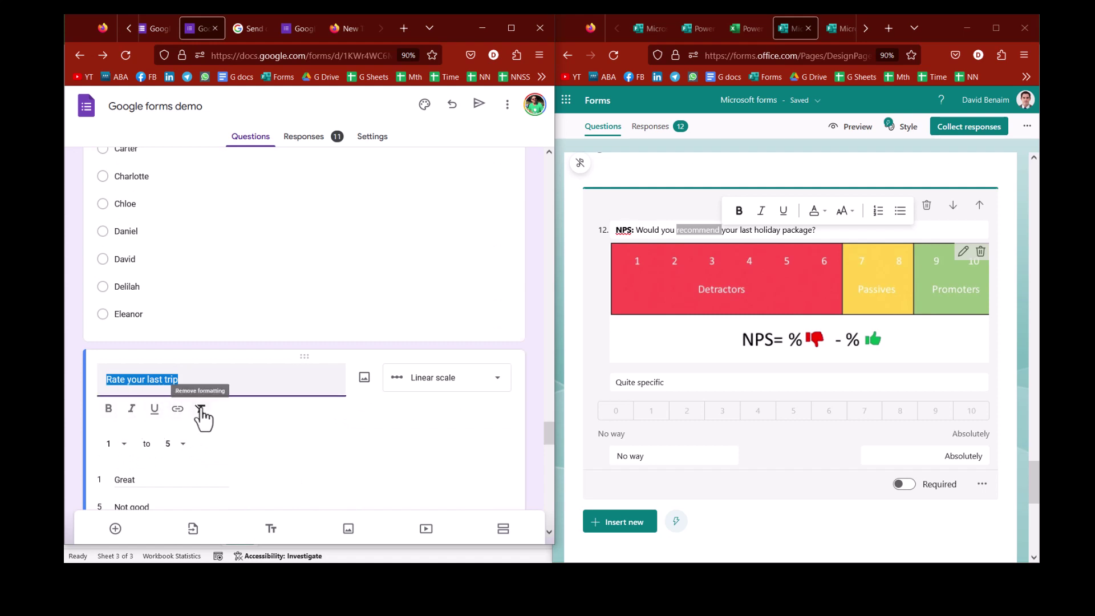
pyautogui.click(652, 234)
pyautogui.moveTo(677, 230); pyautogui.dragTo(717, 230)
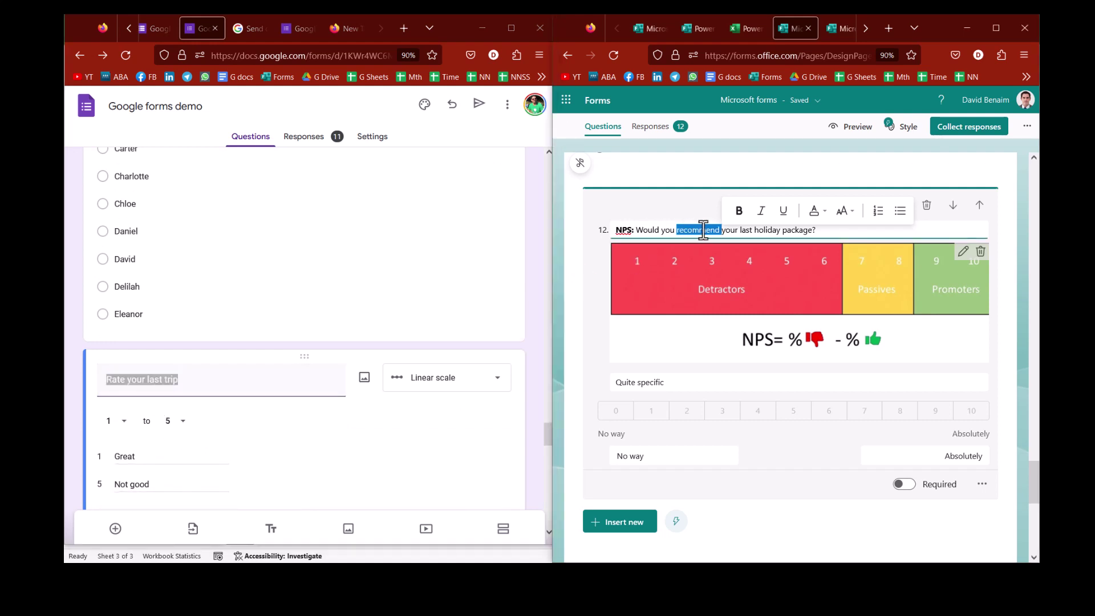
pyautogui.click(821, 213)
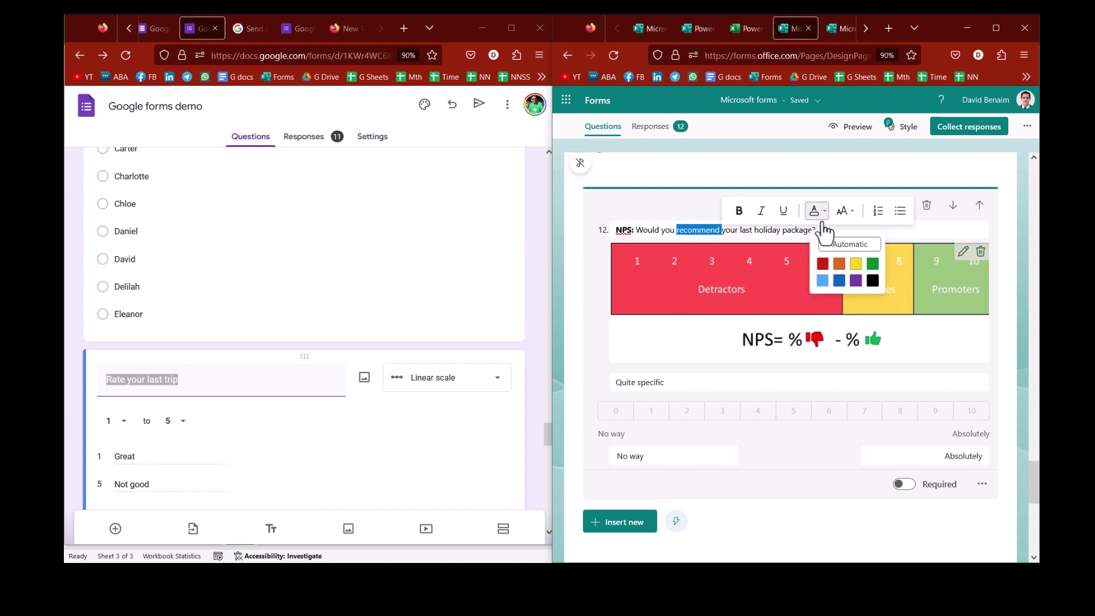
pyautogui.click(844, 272)
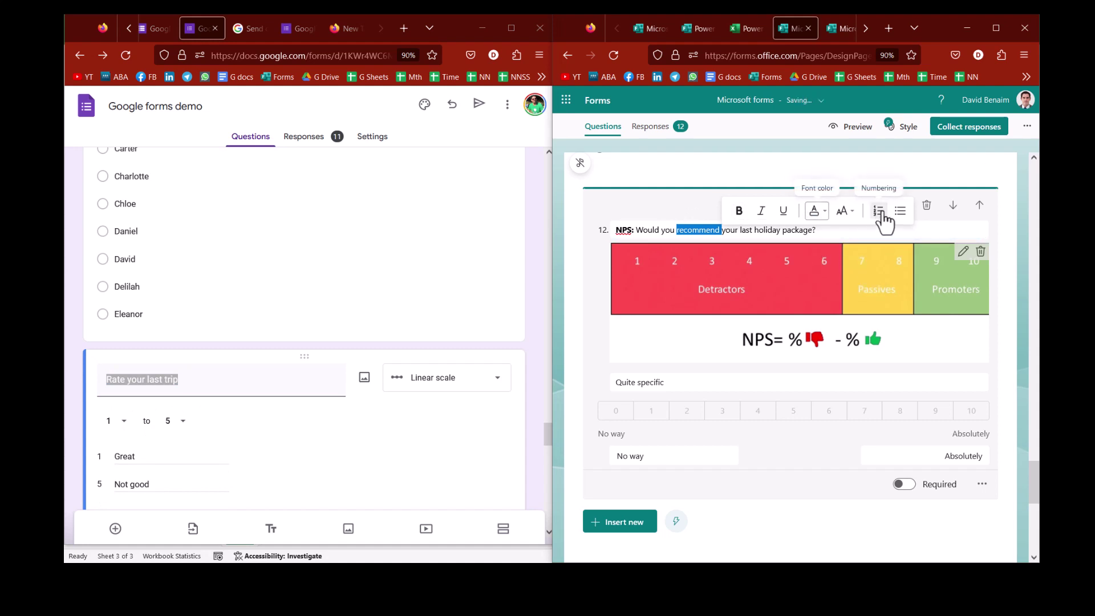
pyautogui.click(845, 213)
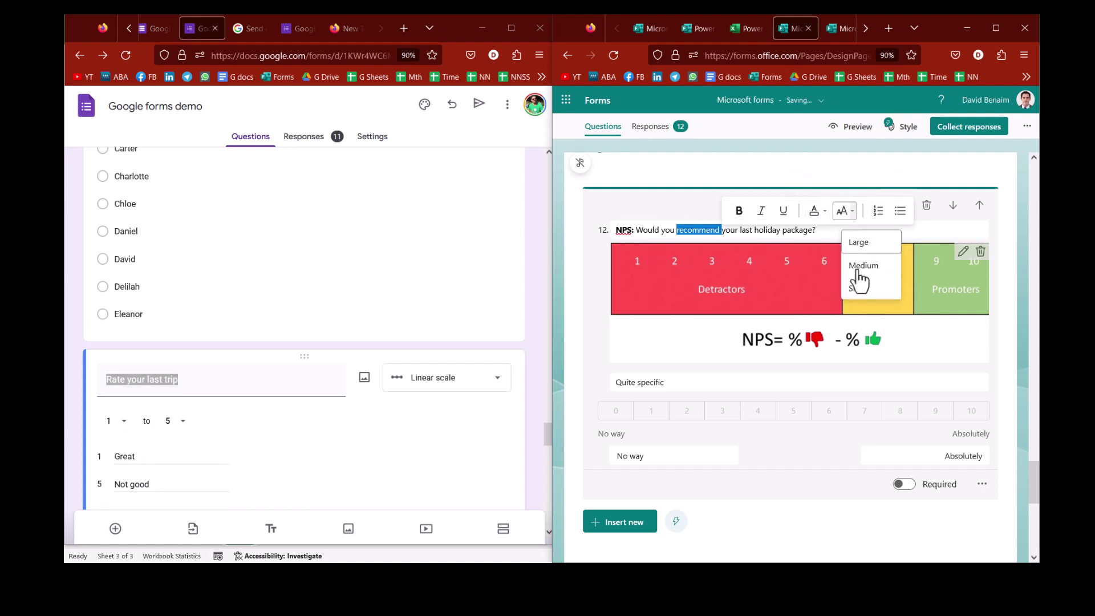
pyautogui.click(702, 210)
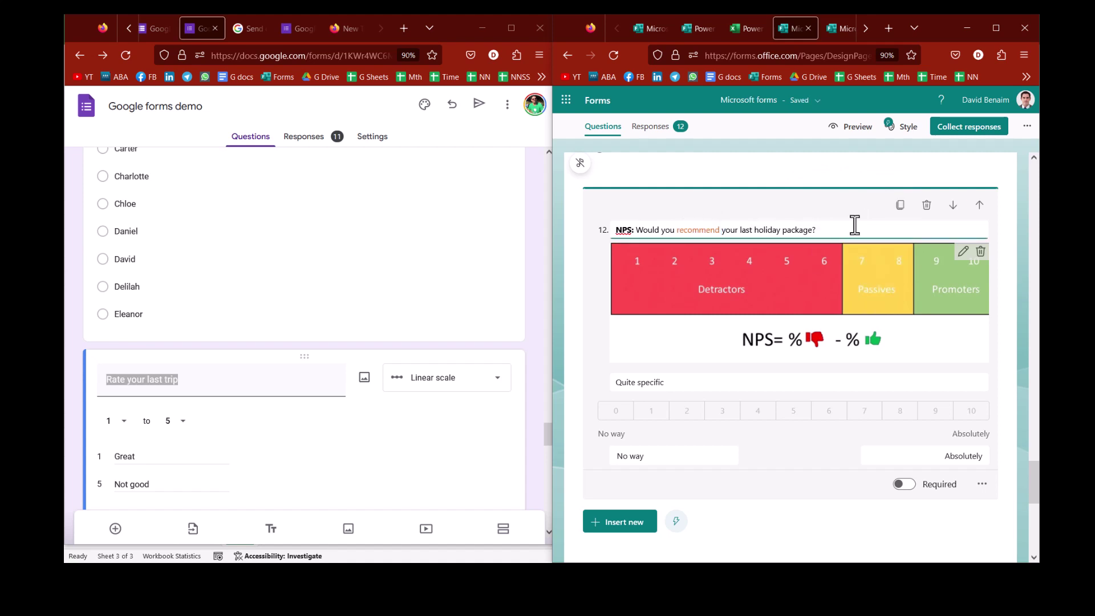
pyautogui.hotkey('alt', 'Tab')
# - Walk through the Sheet2 table's Google and Microsoft answers, Winner column and Responding category
pyautogui.click(425, 282)
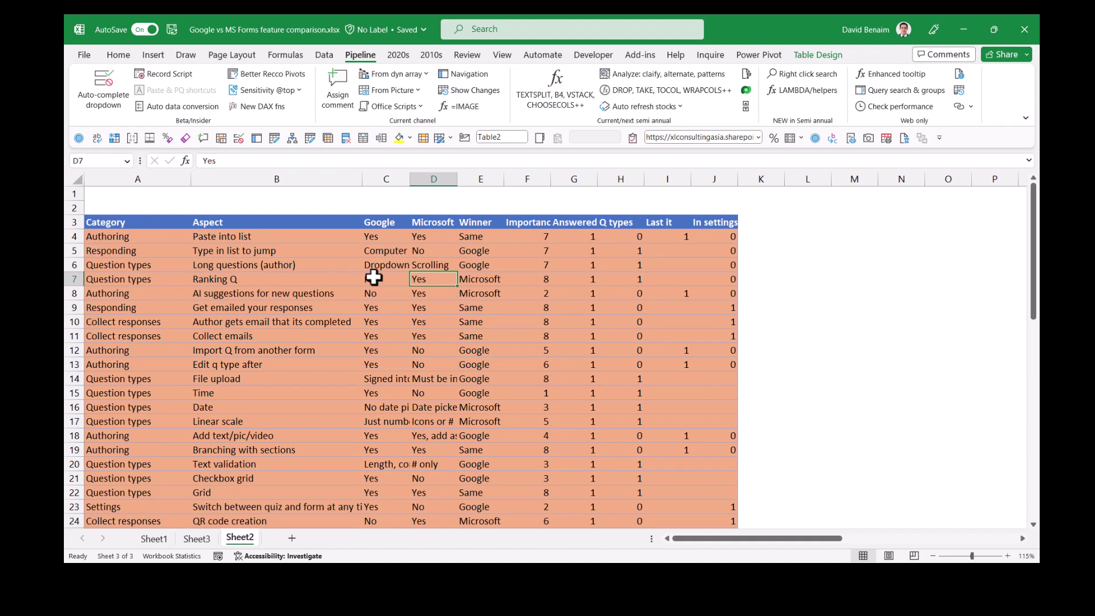
pyautogui.moveTo(383, 228); pyautogui.dragTo(385, 238)
pyautogui.moveTo(395, 295); pyautogui.dragTo(436, 423)
pyautogui.click(481, 226)
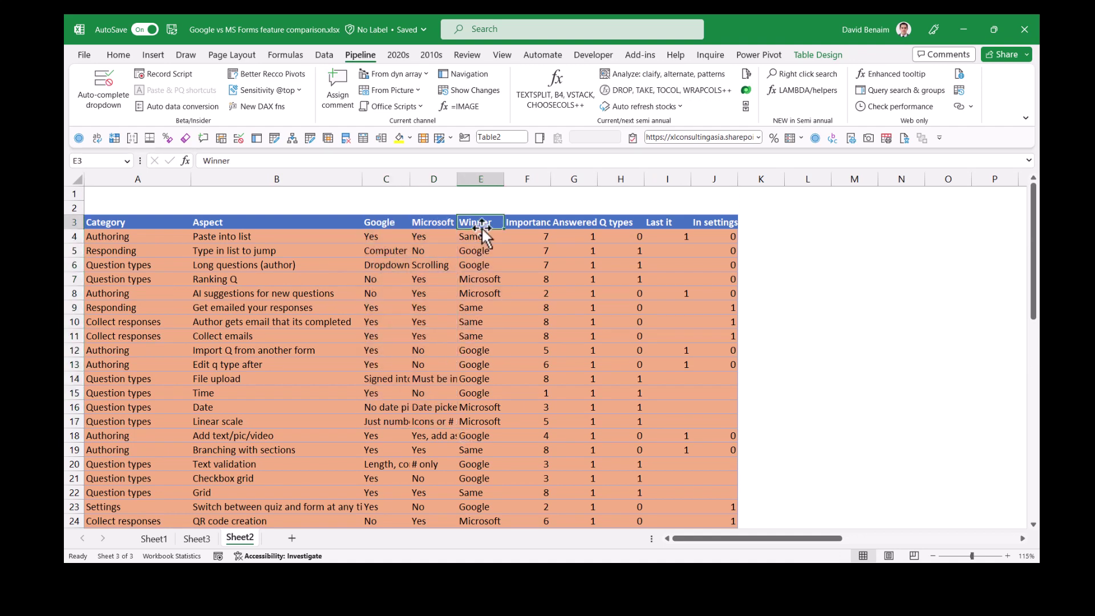
pyautogui.scroll(-3, 342, 294)
pyautogui.scroll(3, 399, 282)
pyautogui.click(158, 253)
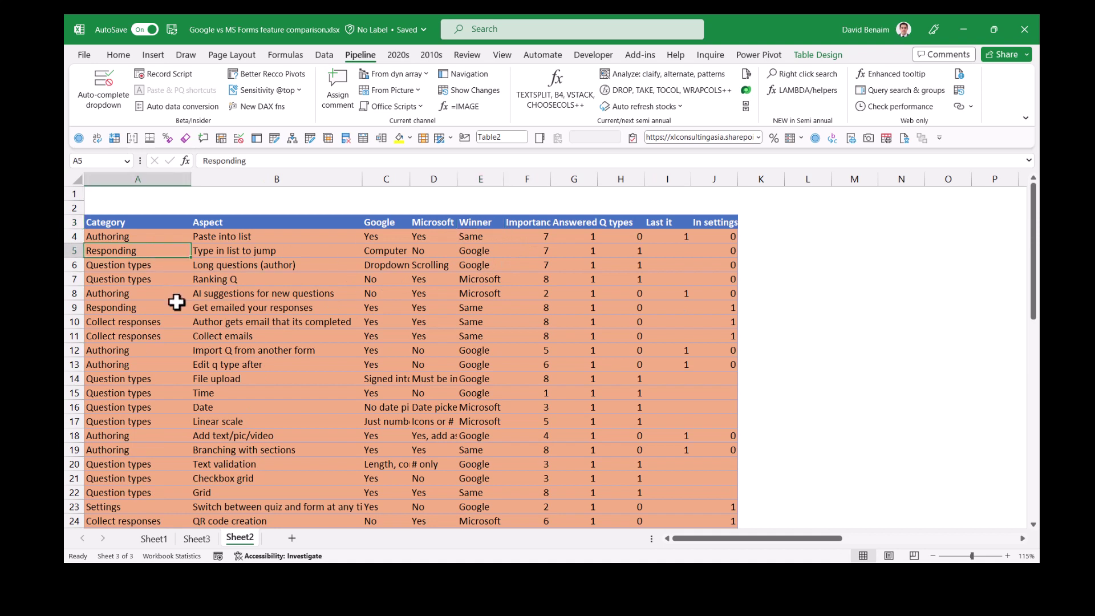